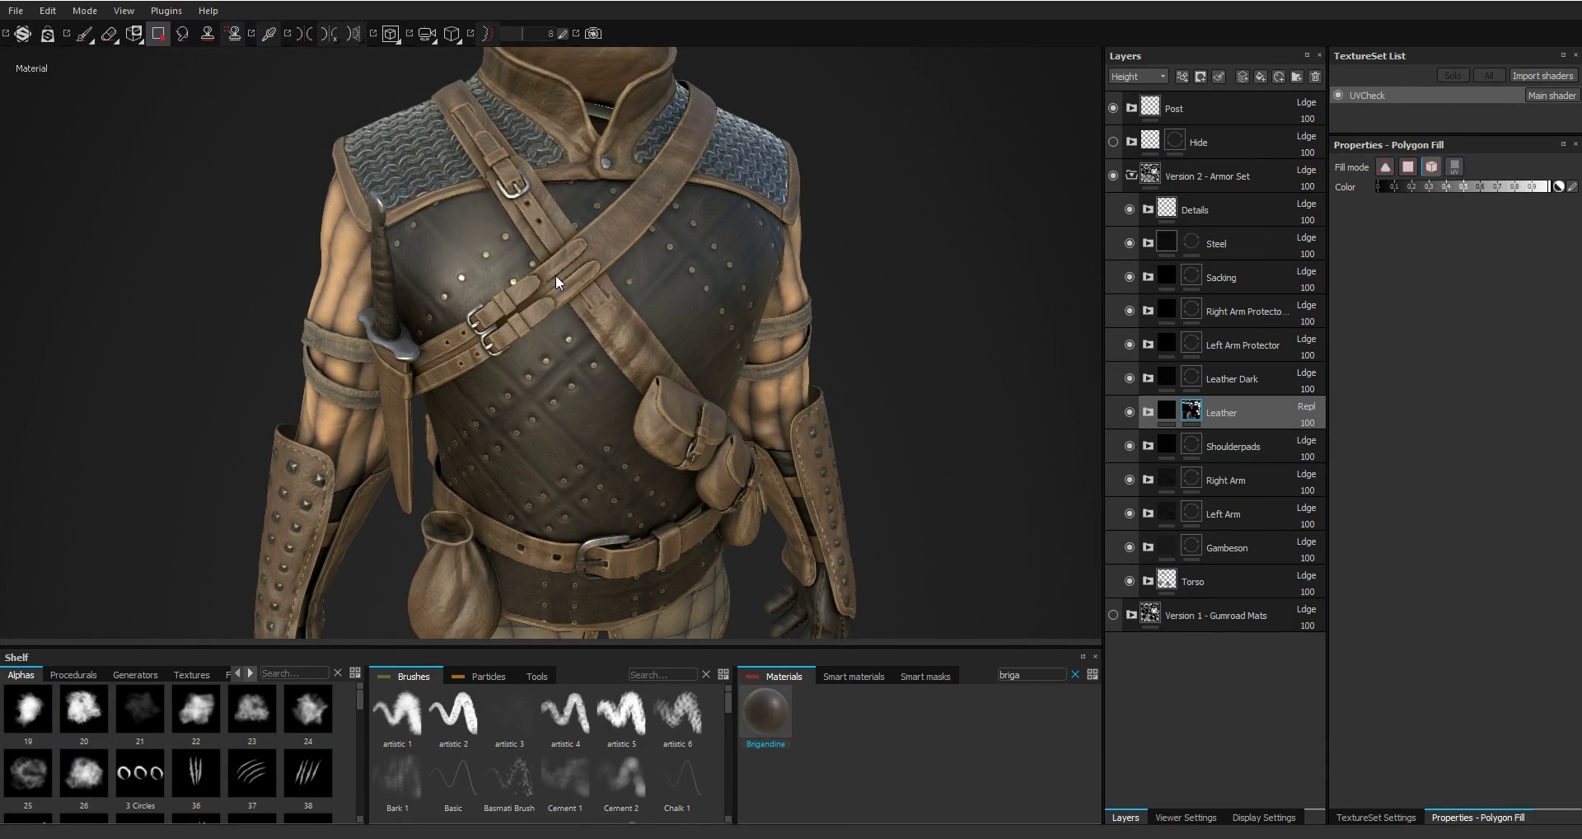
Orbit the armour to view the straps from another angle
left_click_drag(570, 272, 712, 249, "alt")
Hide the original Leather layer and name the new folder 'Leather Demo'
left_click(1129, 412)
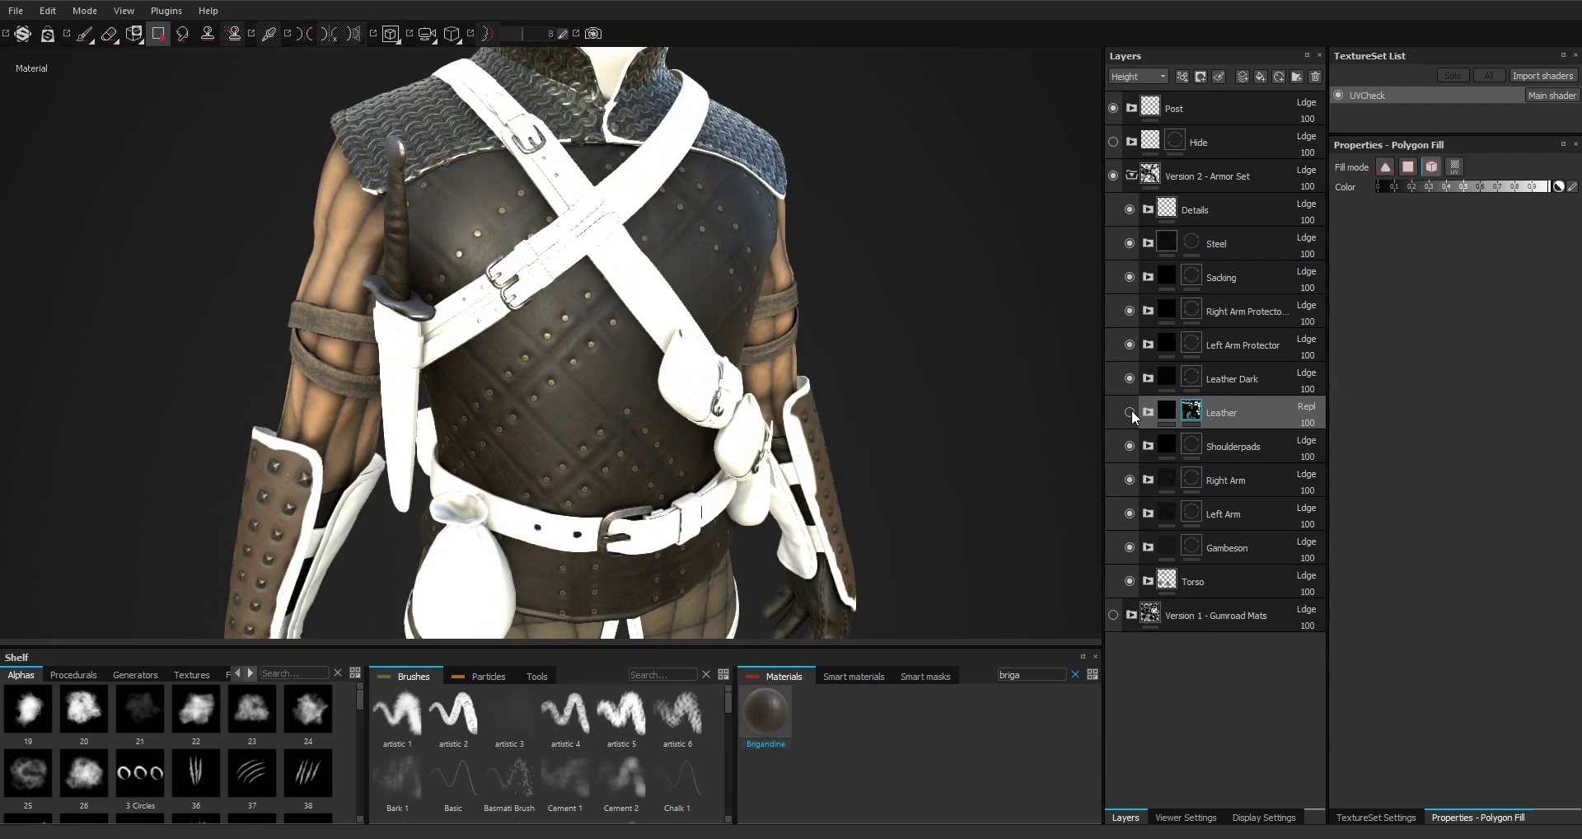
right_click(1226, 416)
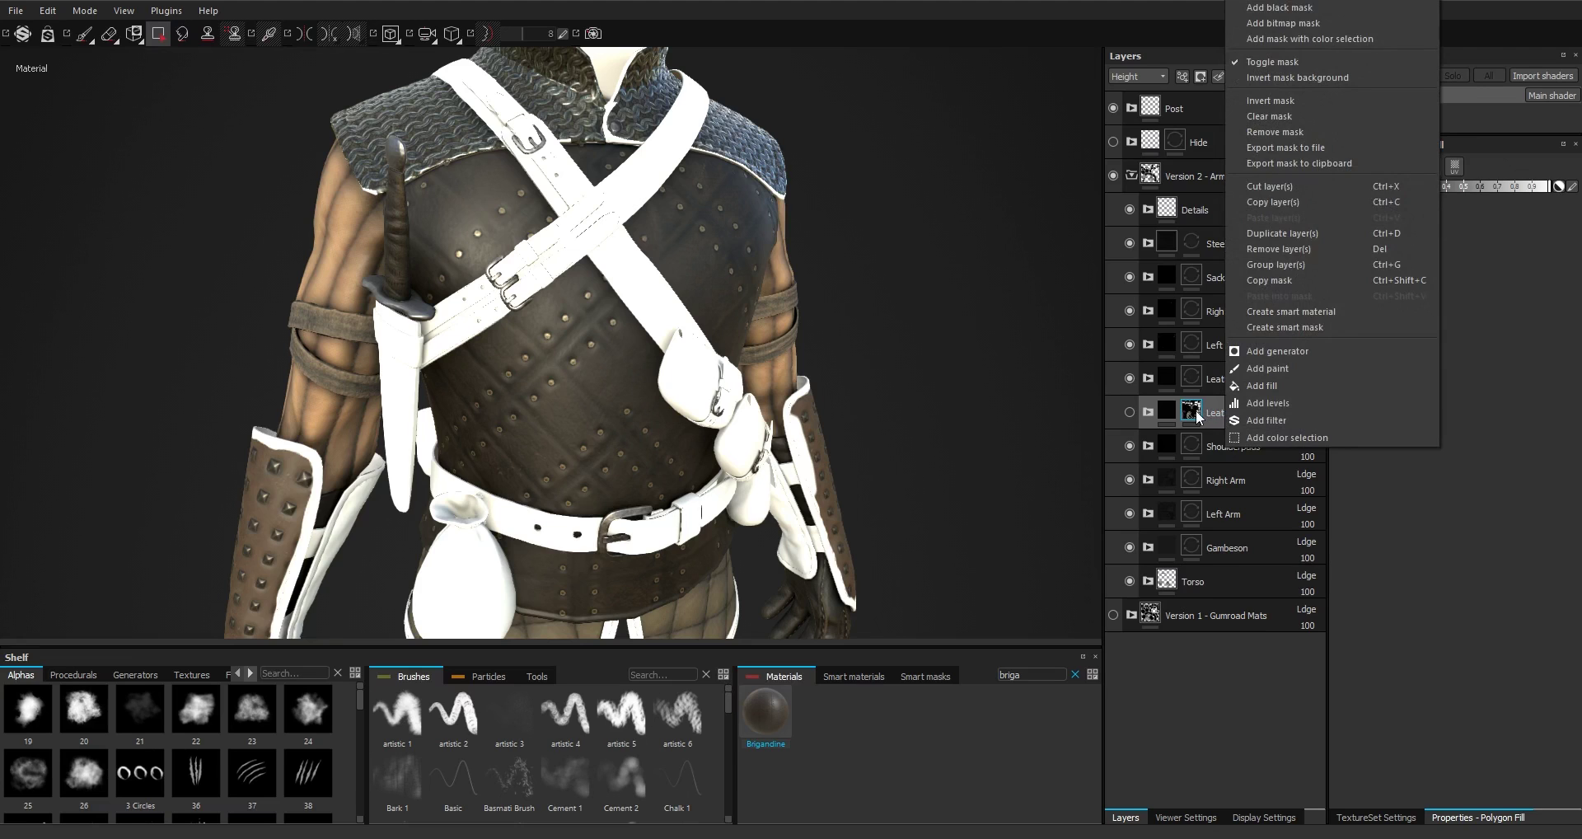
key("Escape")
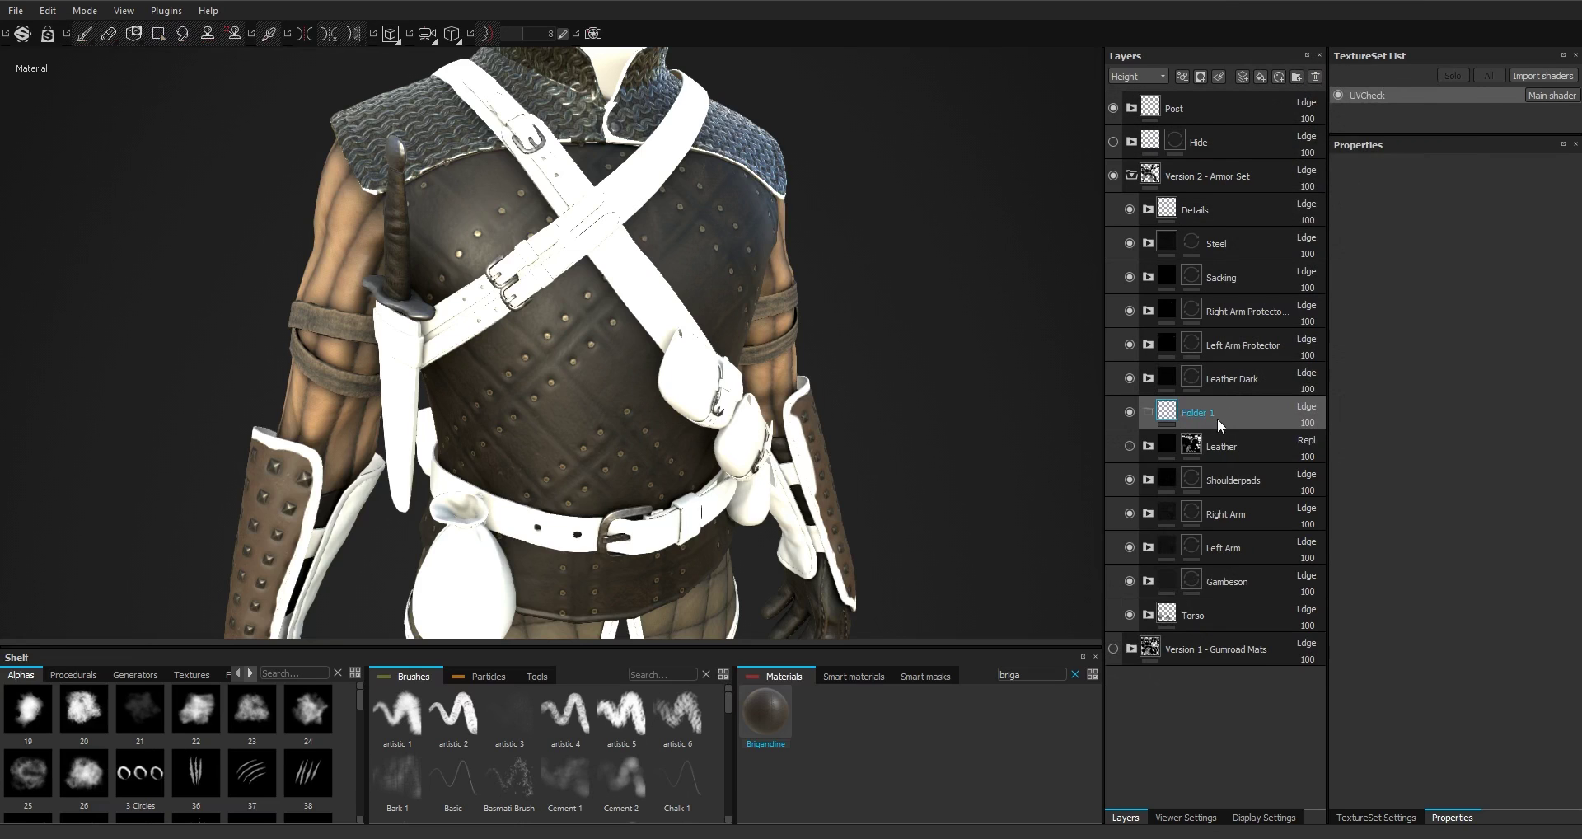
double_click(1205, 414)
type("Leather Demo")
key("Return")
Give Leather Demo a black mask and paste in the Leather layer's strap mask
right_click(1214, 409)
left_click(1270, 7)
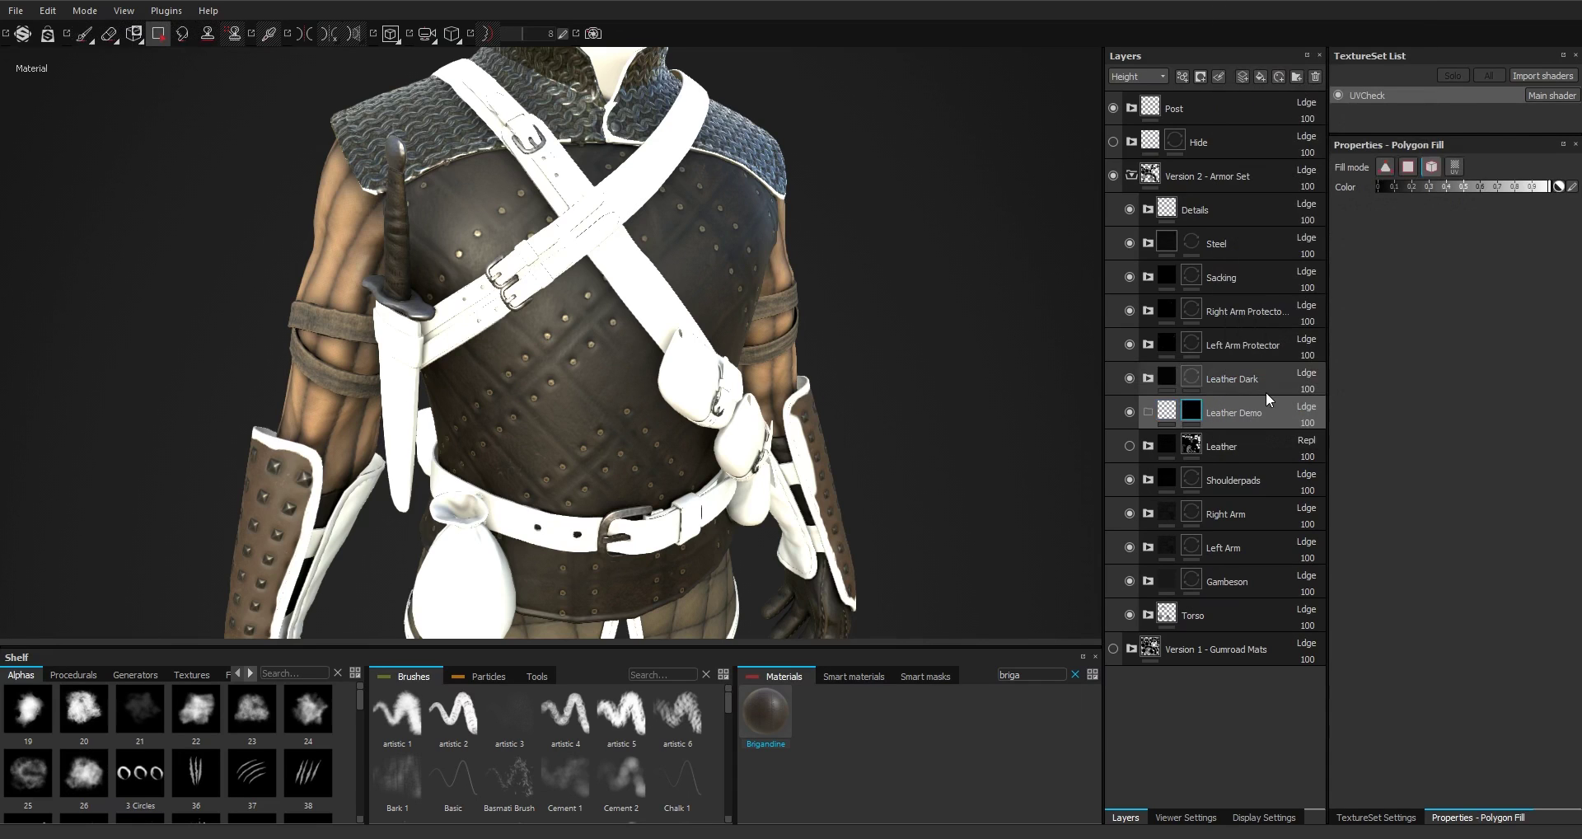
left_click(1199, 446)
right_click(1198, 445)
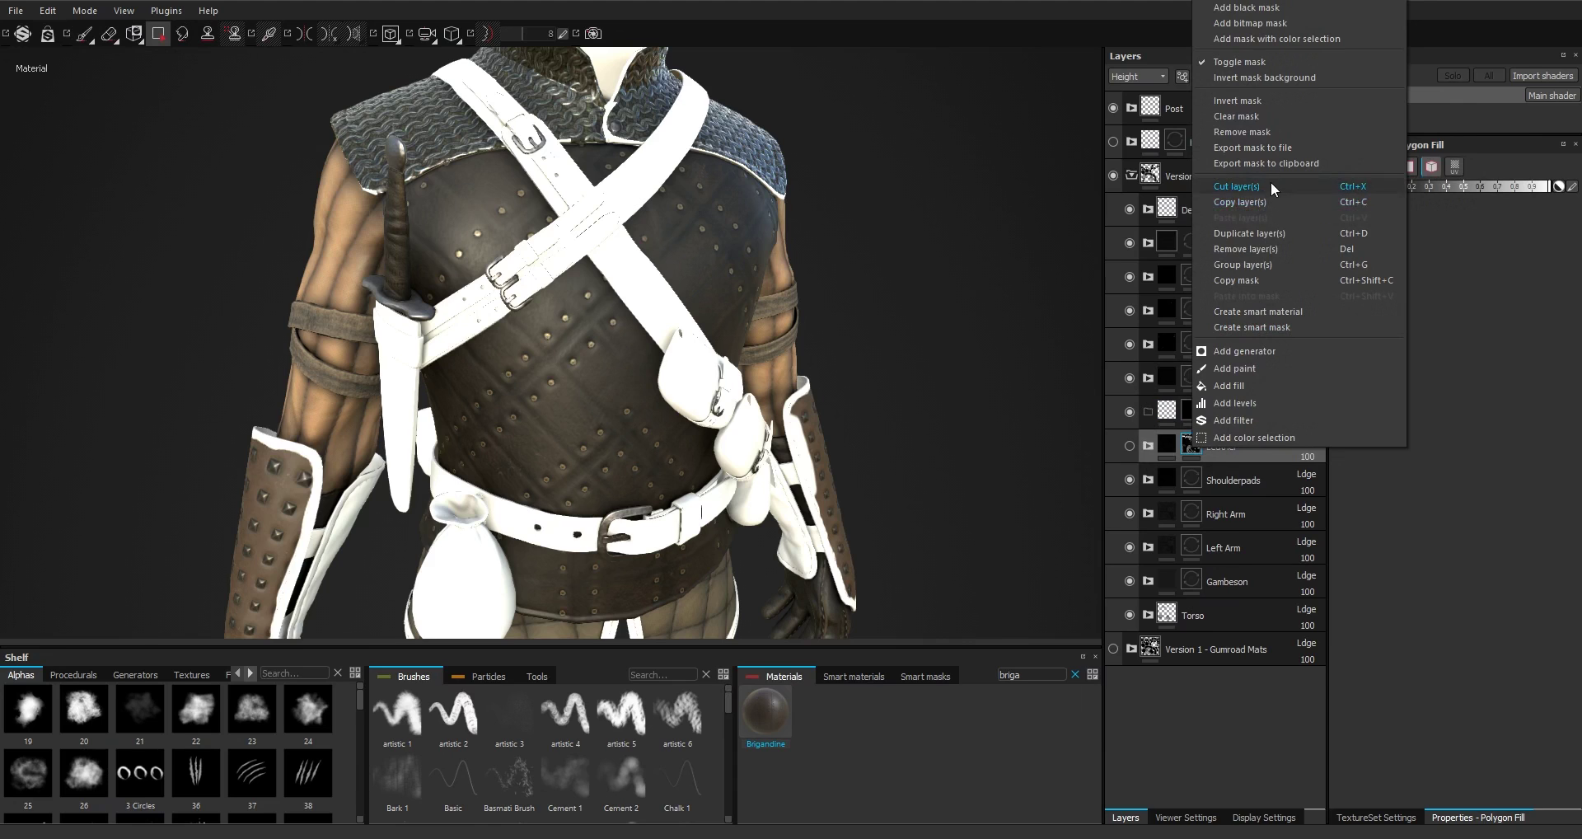
left_click(1278, 280)
left_click(1195, 409)
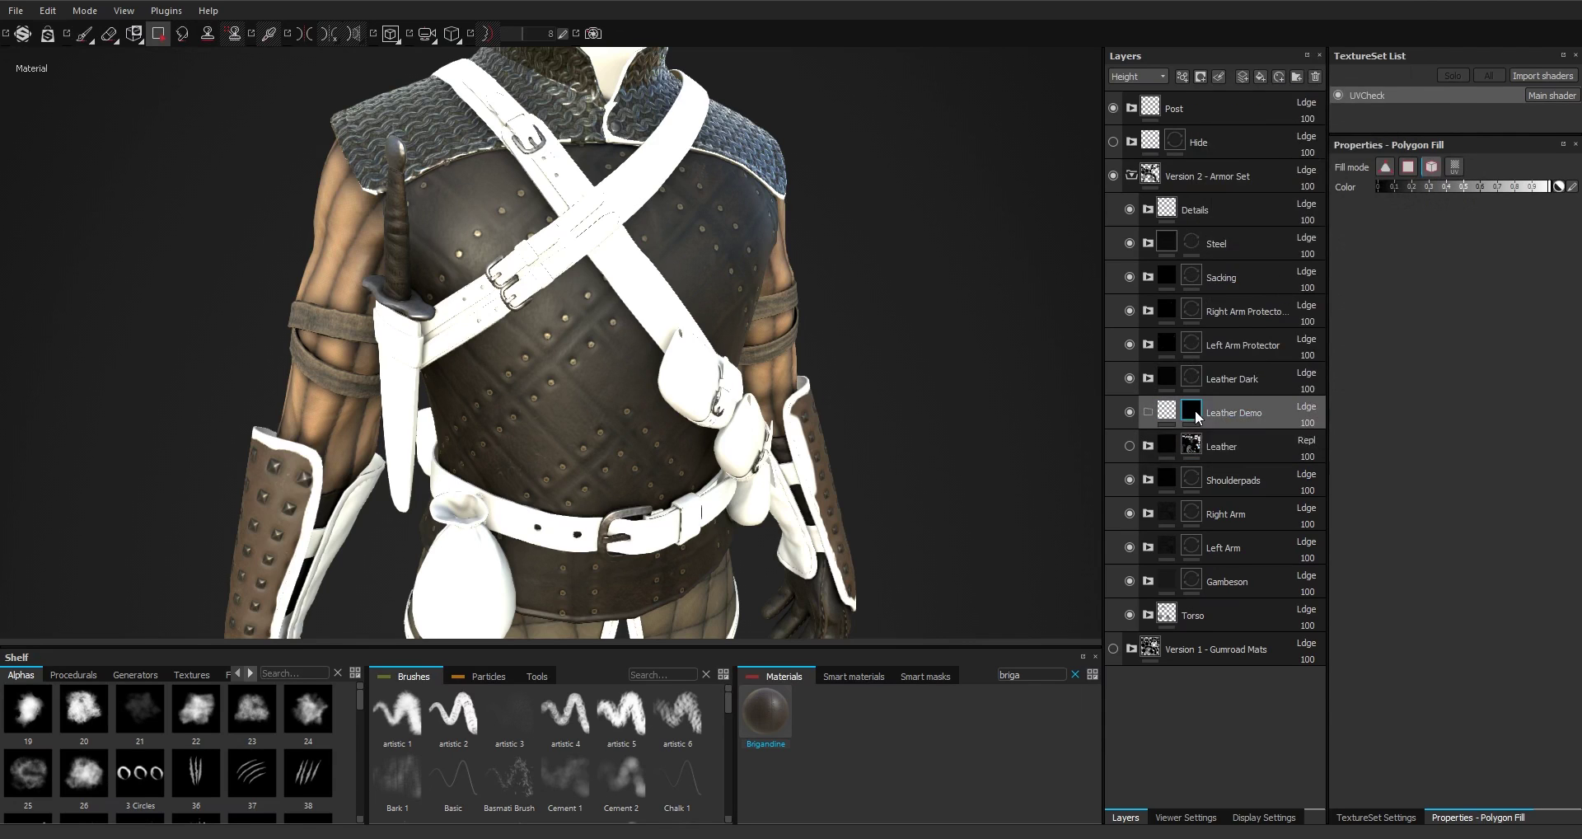
right_click(1194, 410)
left_click(1297, 295)
left_click(1192, 412, "alt")
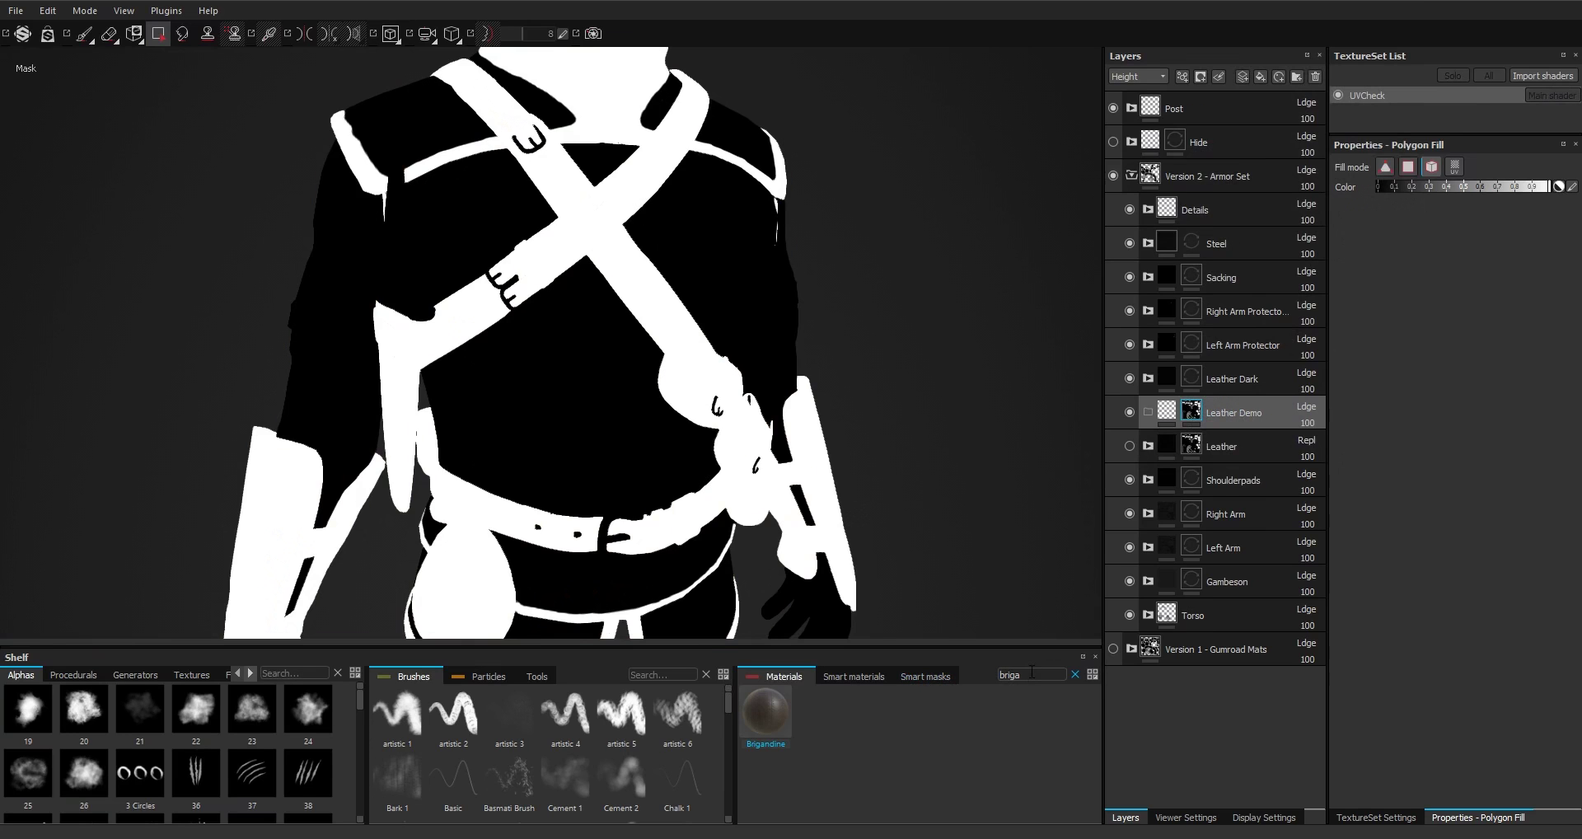
left_click(1168, 412)
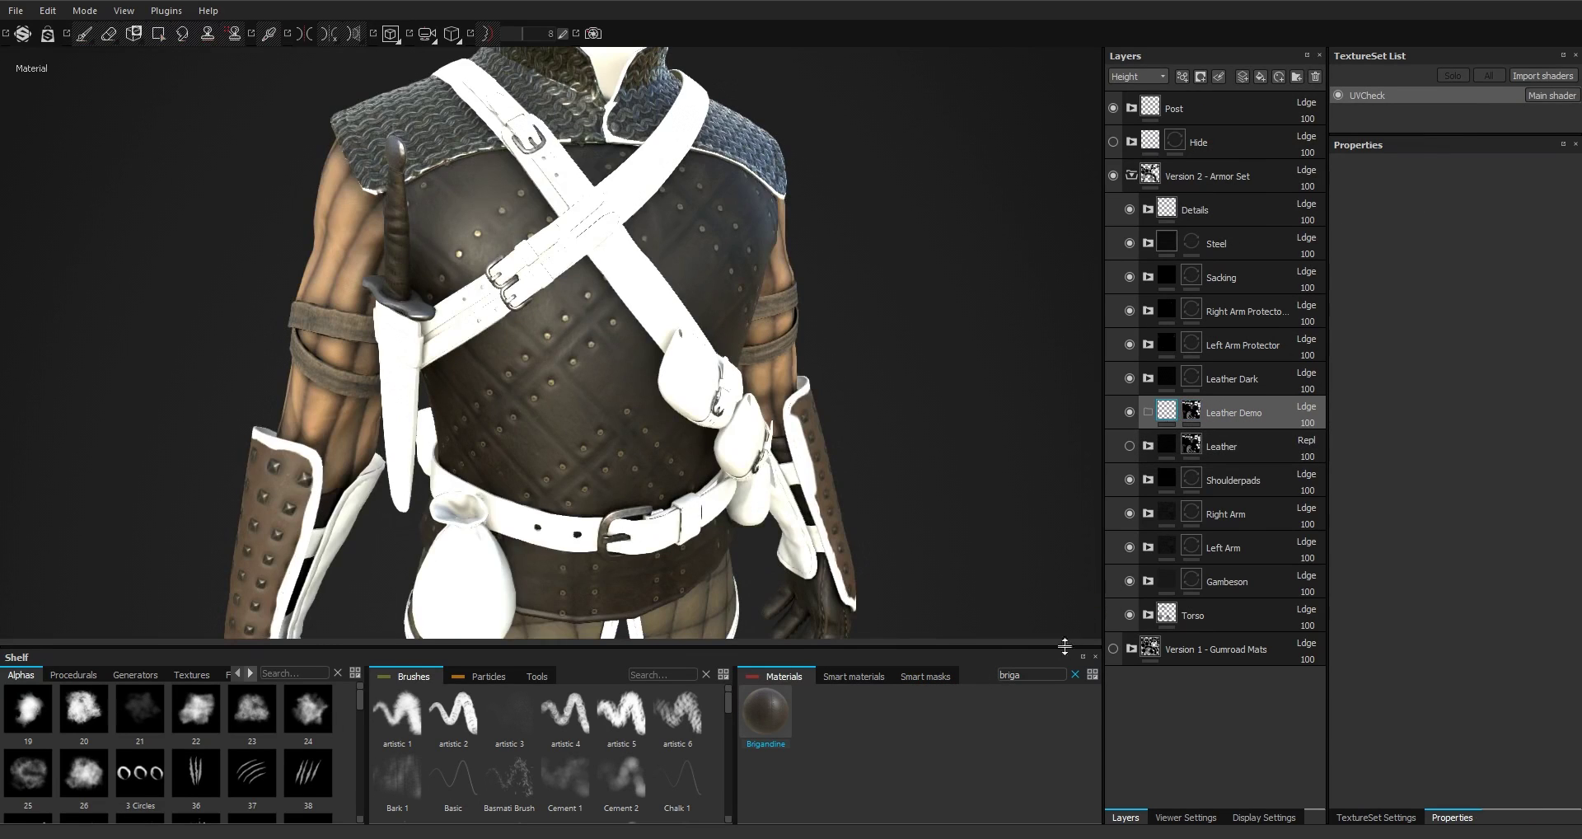
Search the Materials shelf for 'leather' to find Plain Leather
double_click(1030, 678)
type("leather")
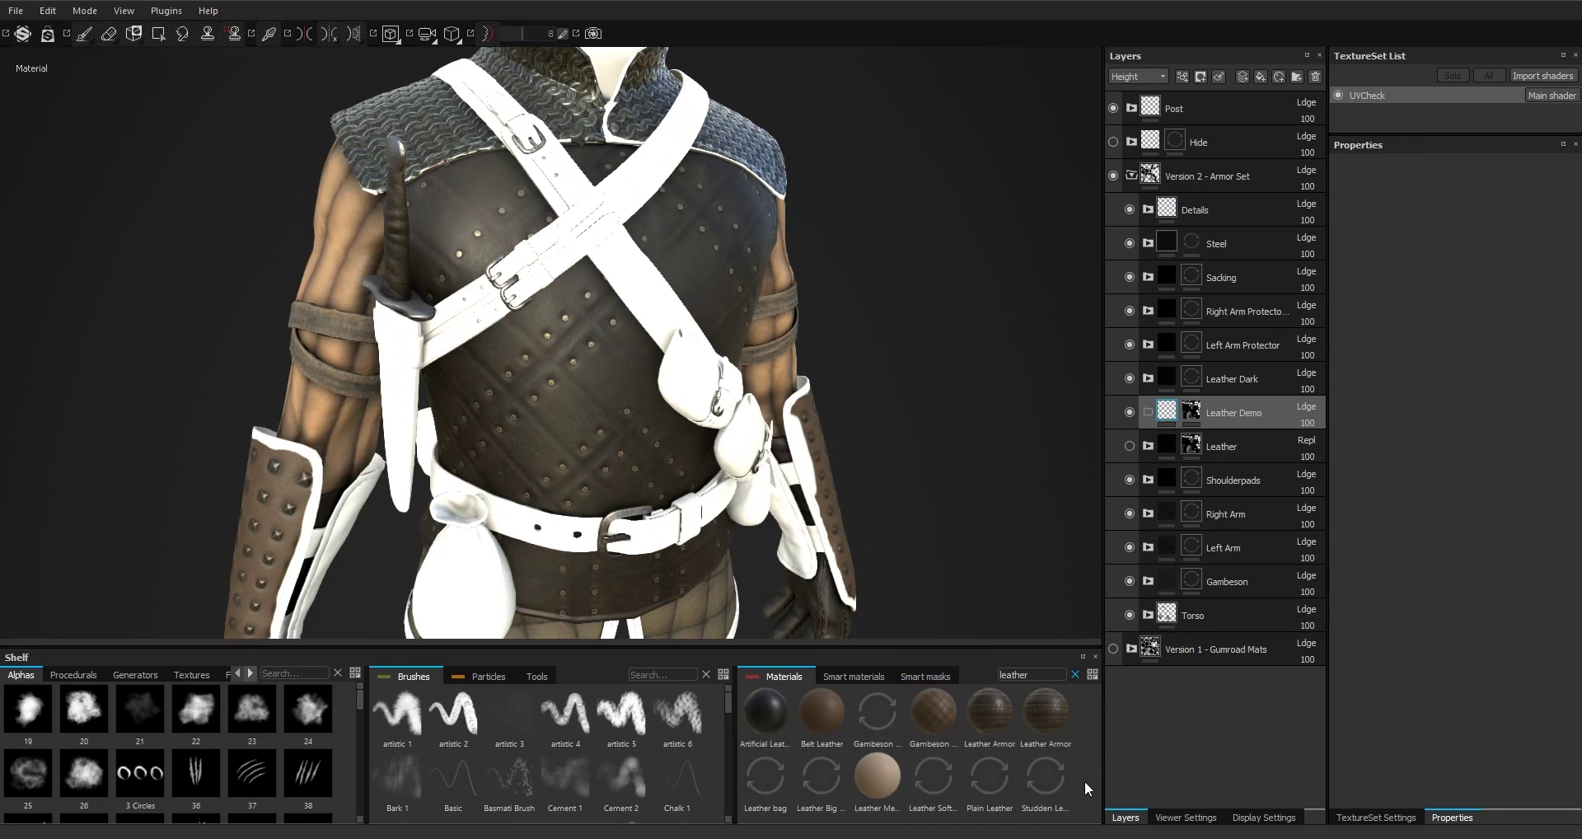
mouse_move(999, 775)
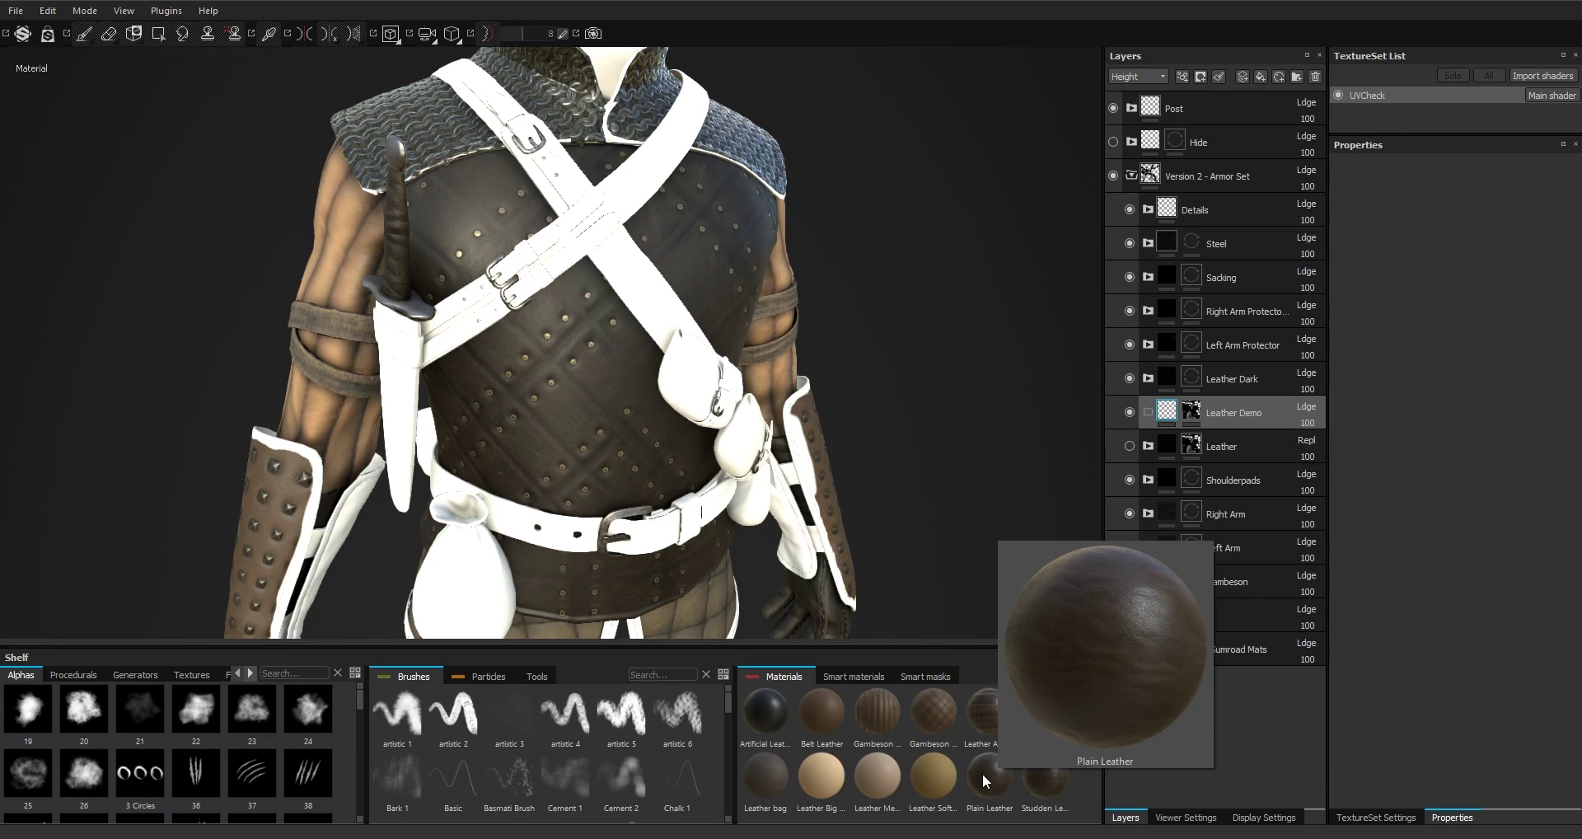
Drop Plain Leather into the Leather Demo folder and orbit in on the textured straps
left_click_drag(982, 773, 1251, 414)
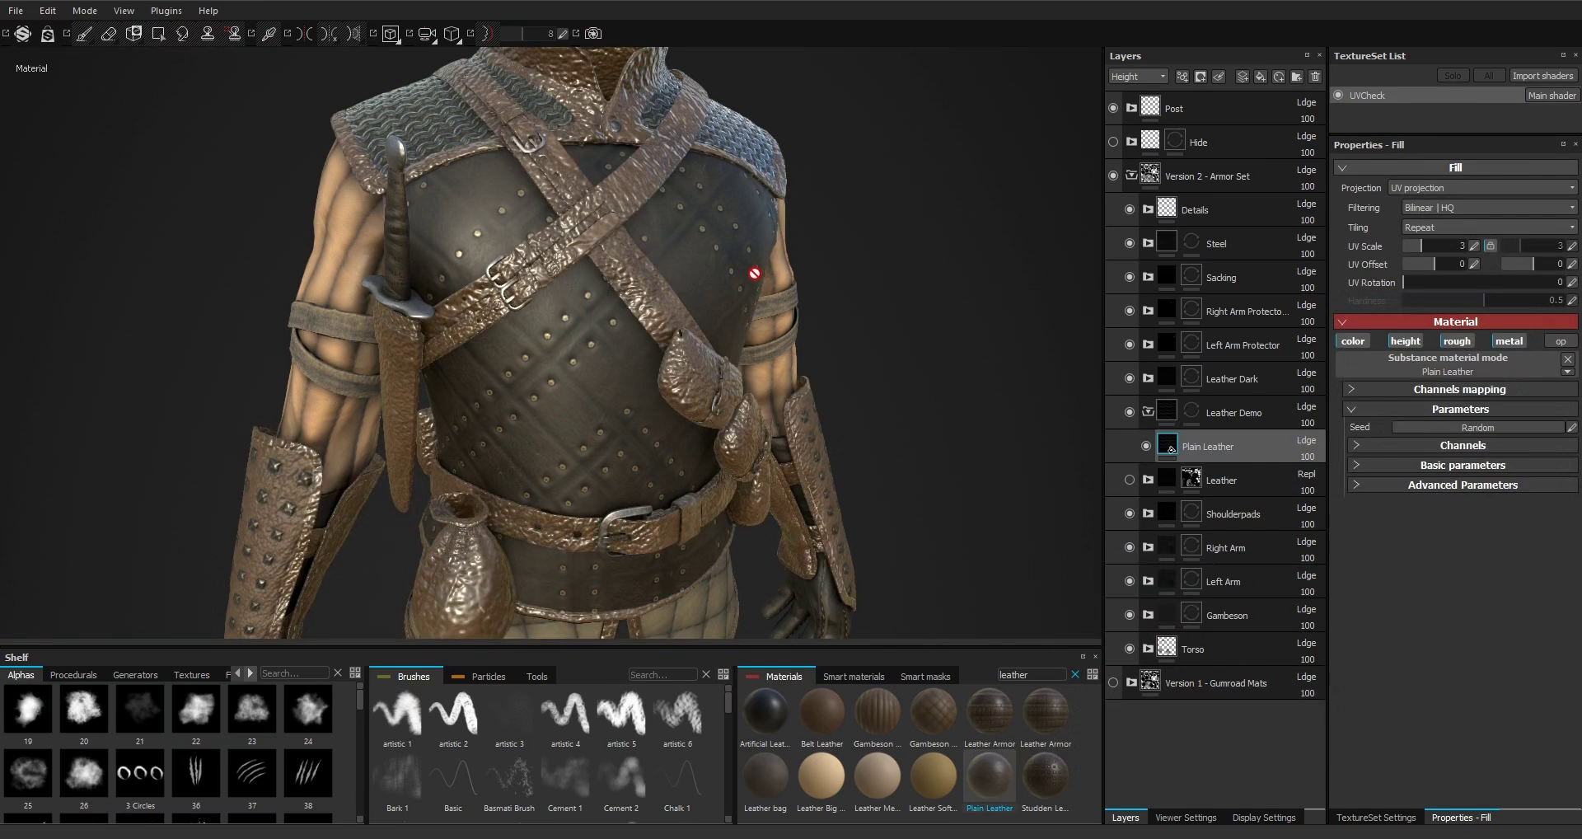
left_click_drag(739, 262, 680, 251, "alt")
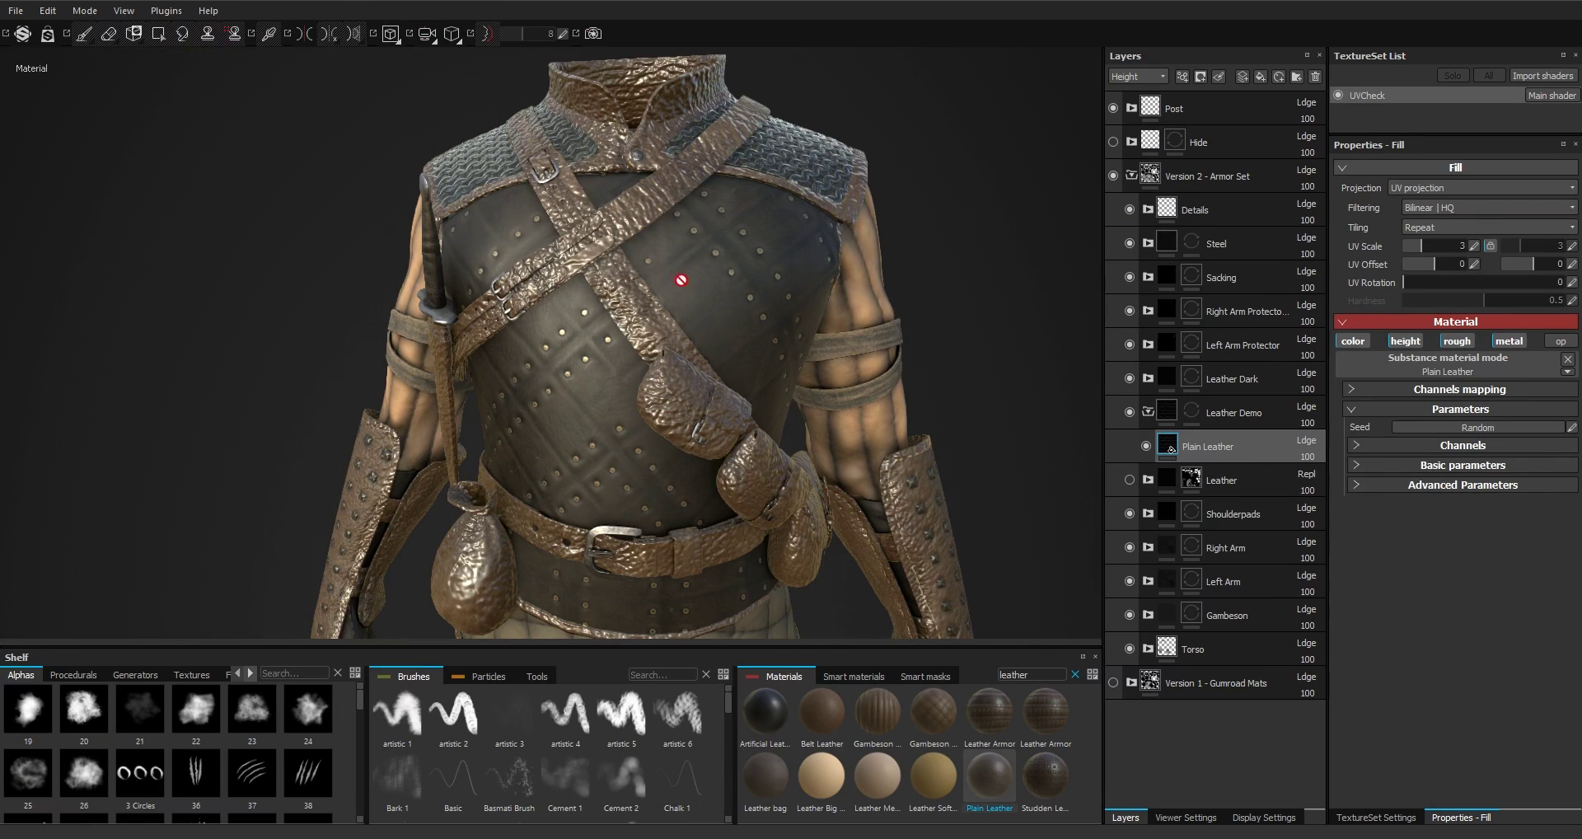
middle_click_drag(685, 287, 714, 260, "alt")
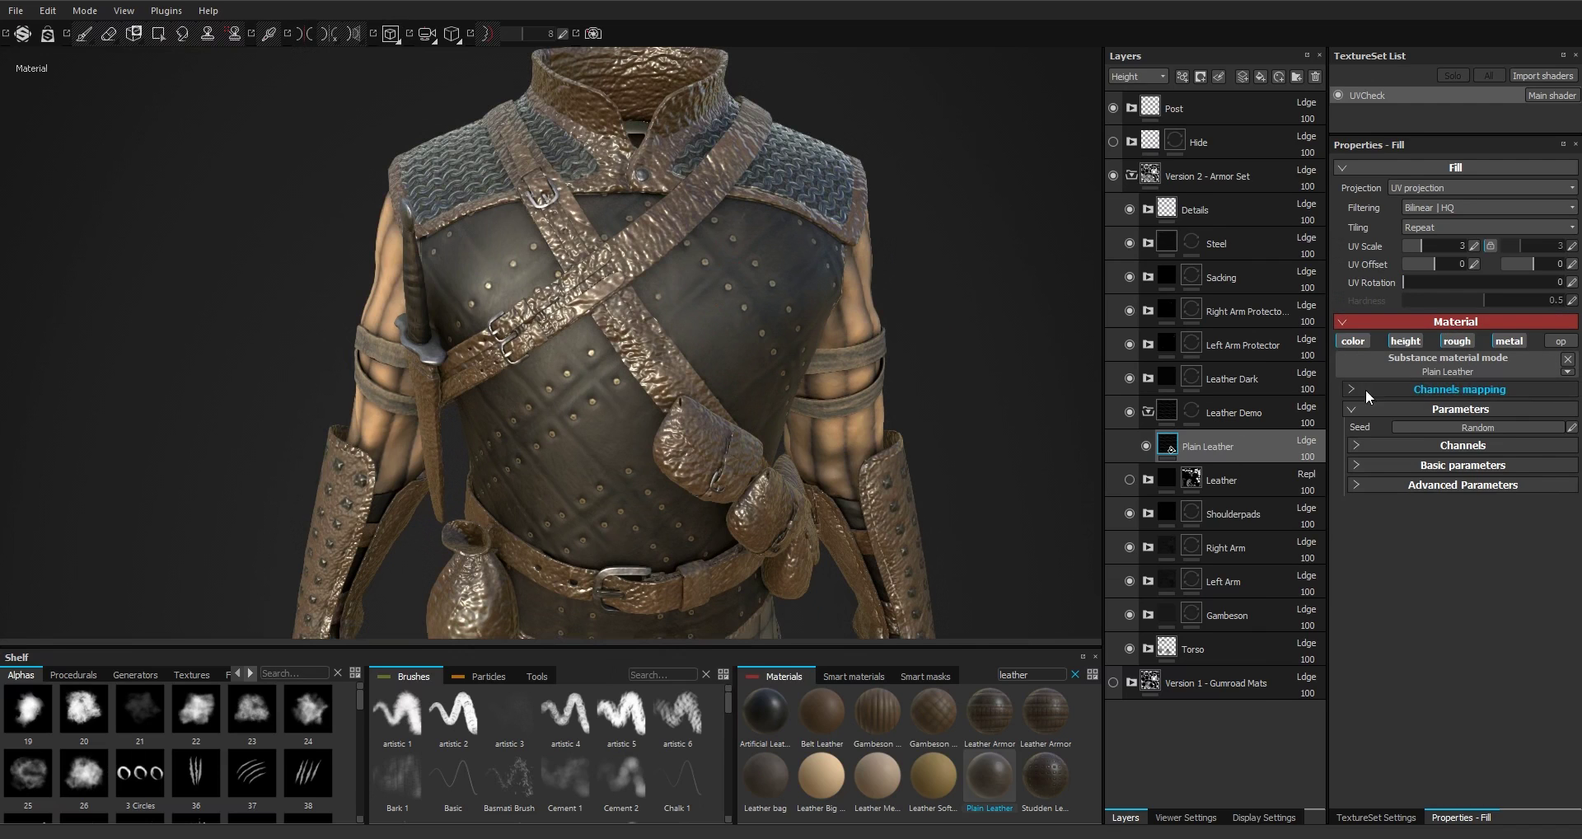
left_click(1356, 465)
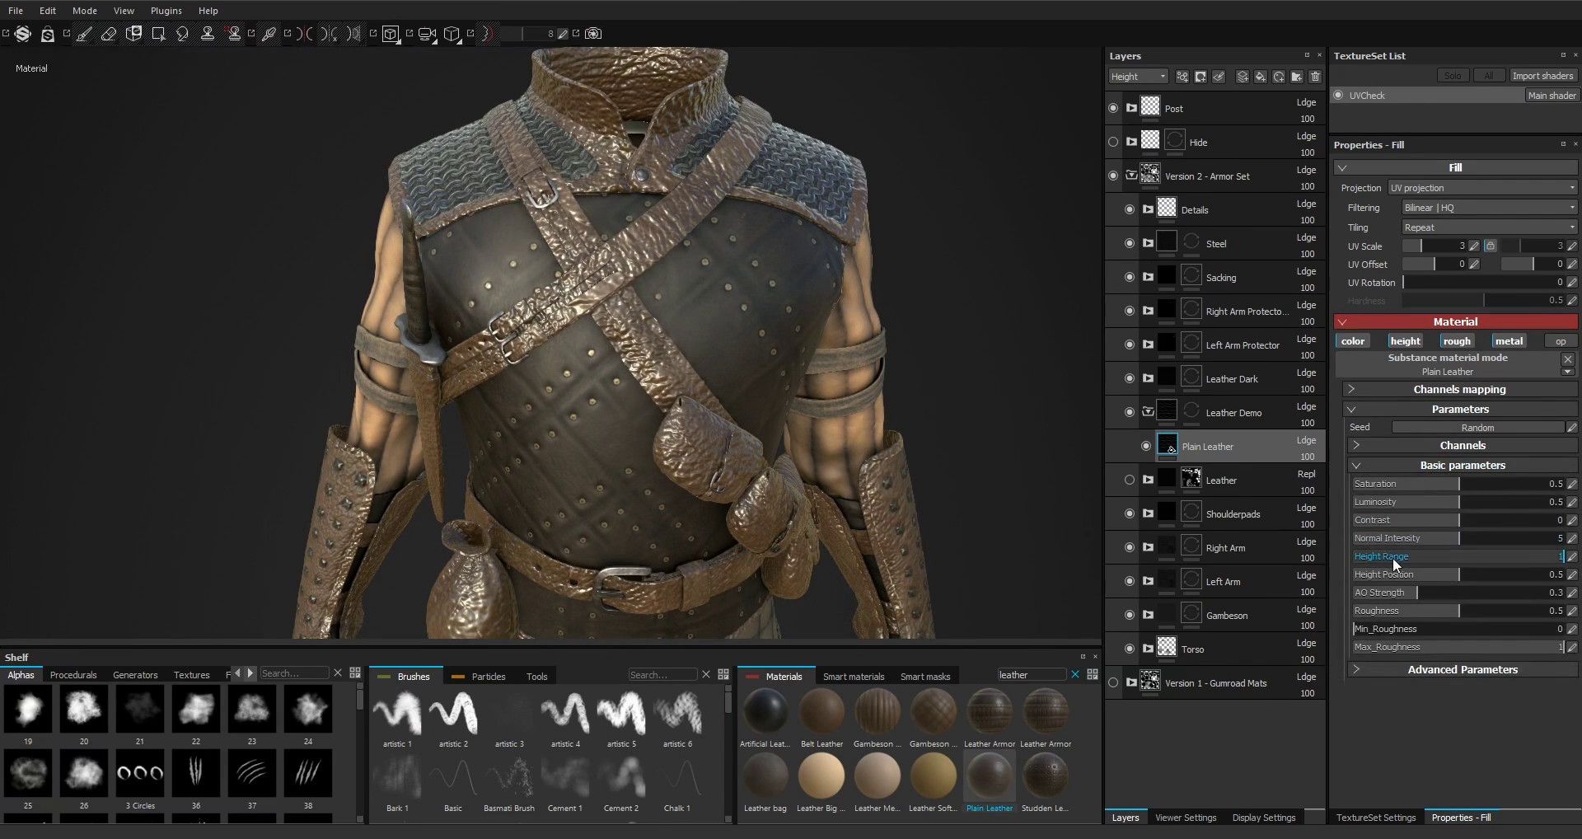
Set Plain Leather's Height Range to 0.15 and orbit to check the straps
type("0.15")
key("Return")
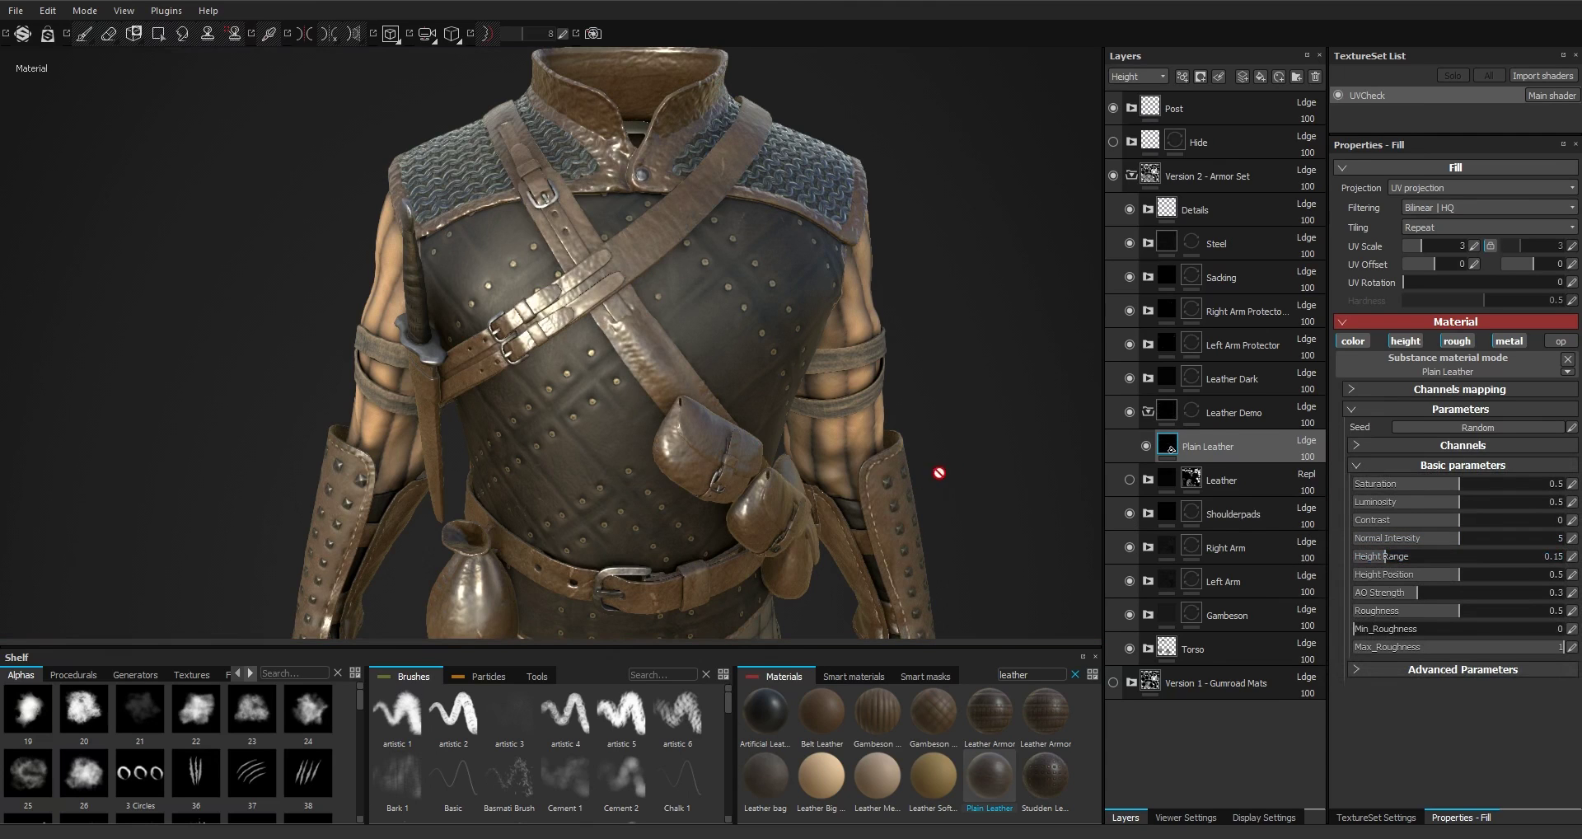
left_click_drag(894, 409, 725, 371, "alt")
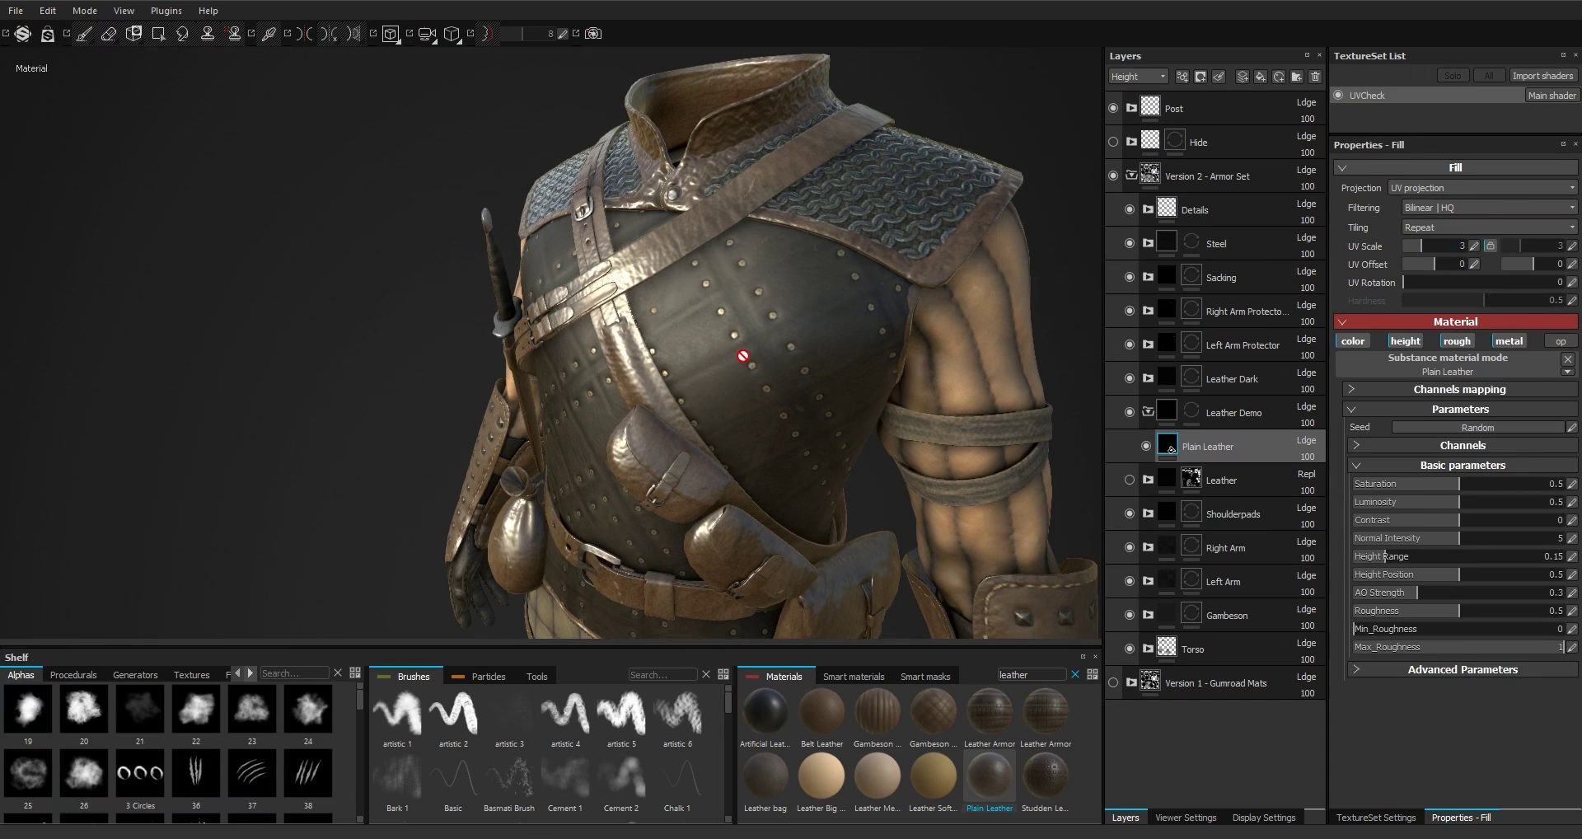
left_click_drag(614, 328, 772, 249, "alt")
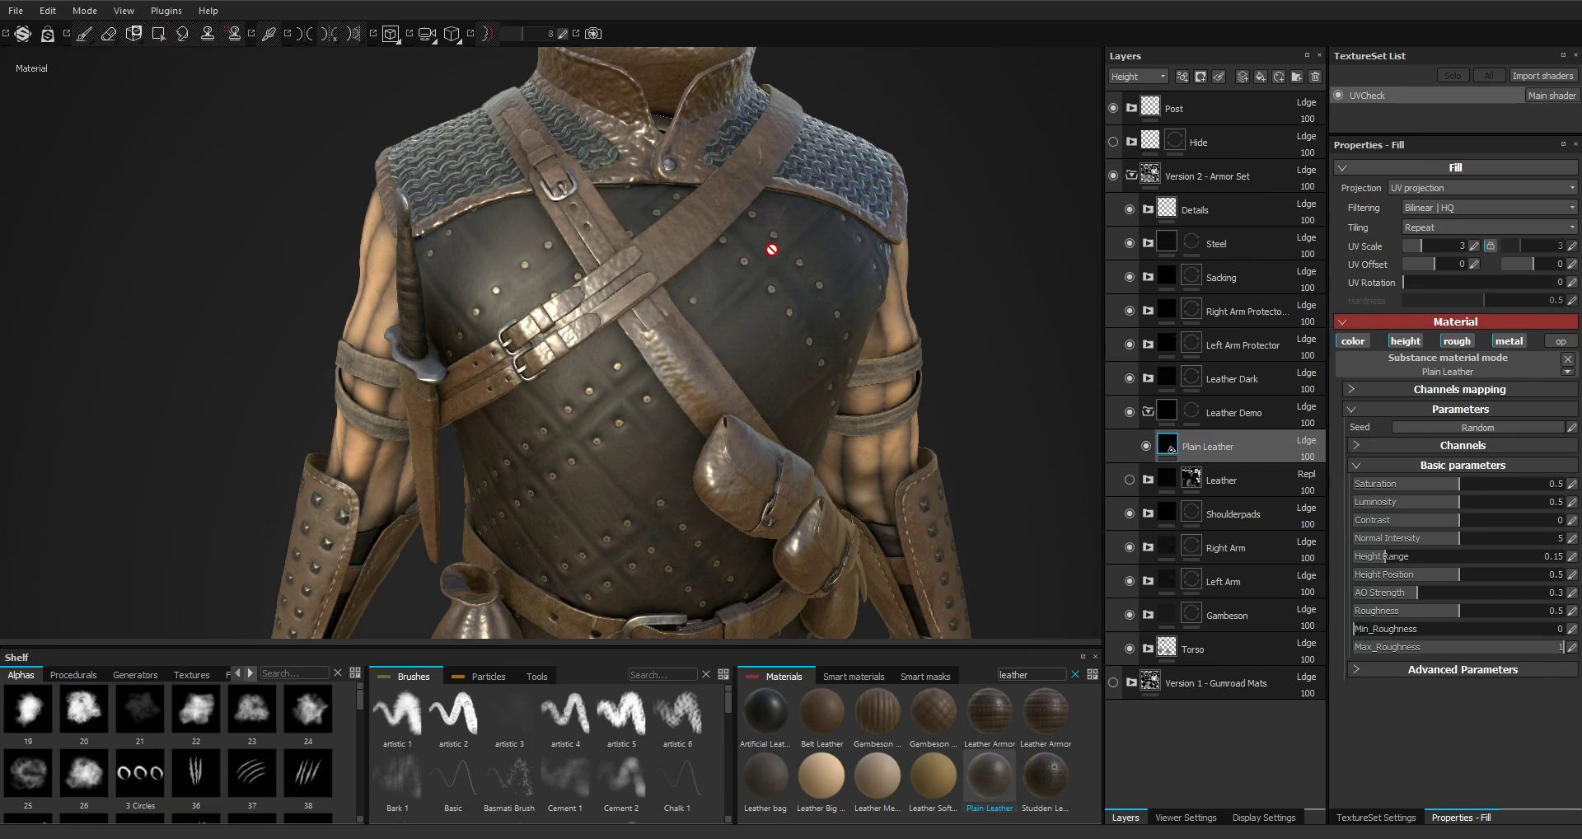
Try several UV Scale values on Plain Leather, settling on 13.61
left_click(1457, 244)
left_click_drag(1457, 244, 1444, 244)
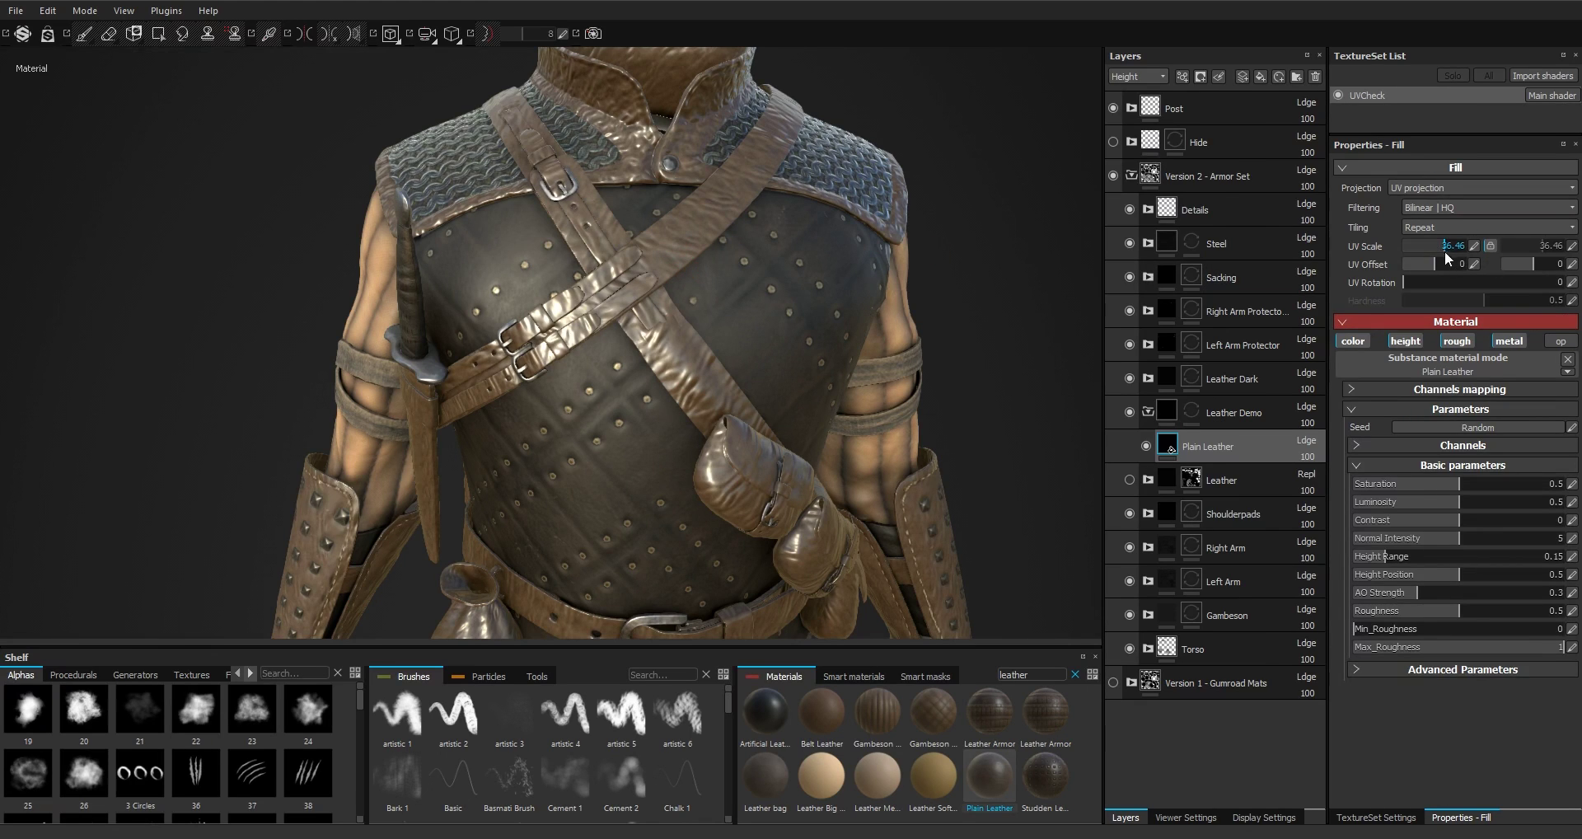
left_click_drag(1442, 250, 1433, 242)
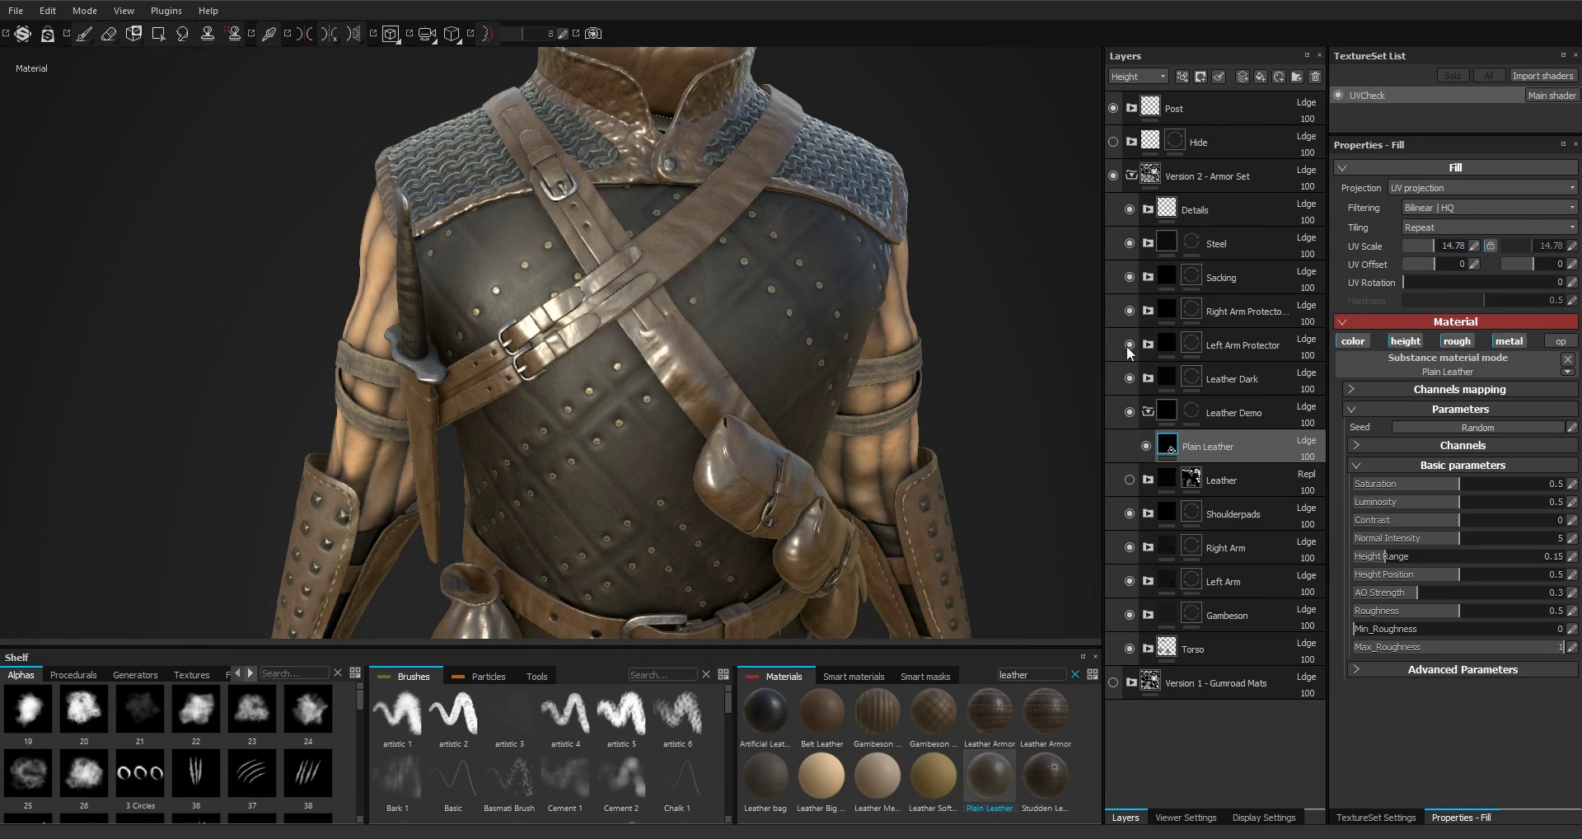
right_click_drag(733, 424, 717, 396, "alt")
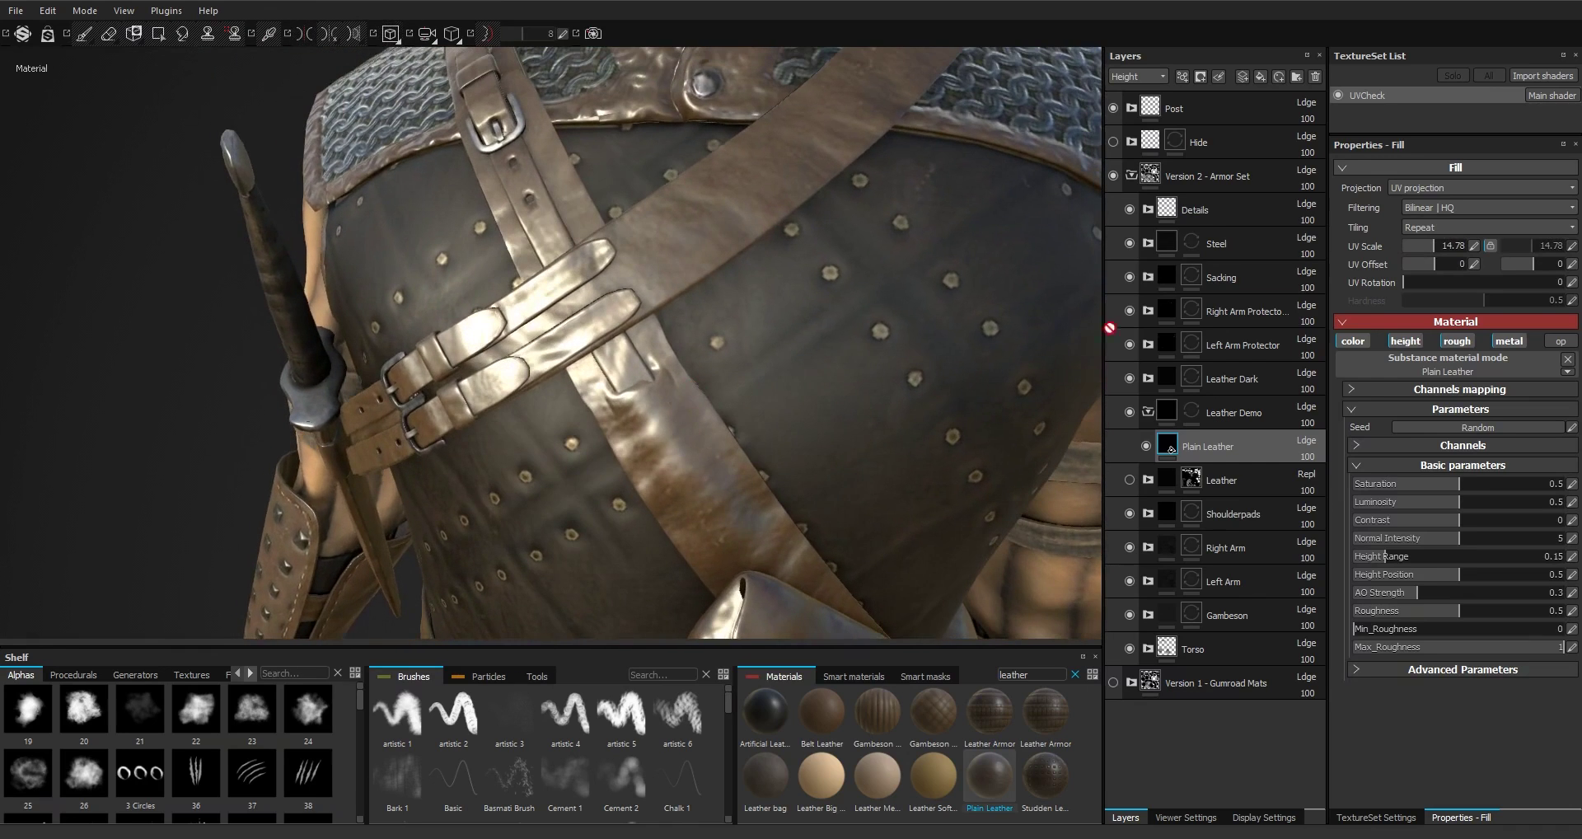
left_click_drag(1423, 245, 1416, 245)
left_click_drag(886, 354, 701, 342, "alt")
left_click(1428, 243)
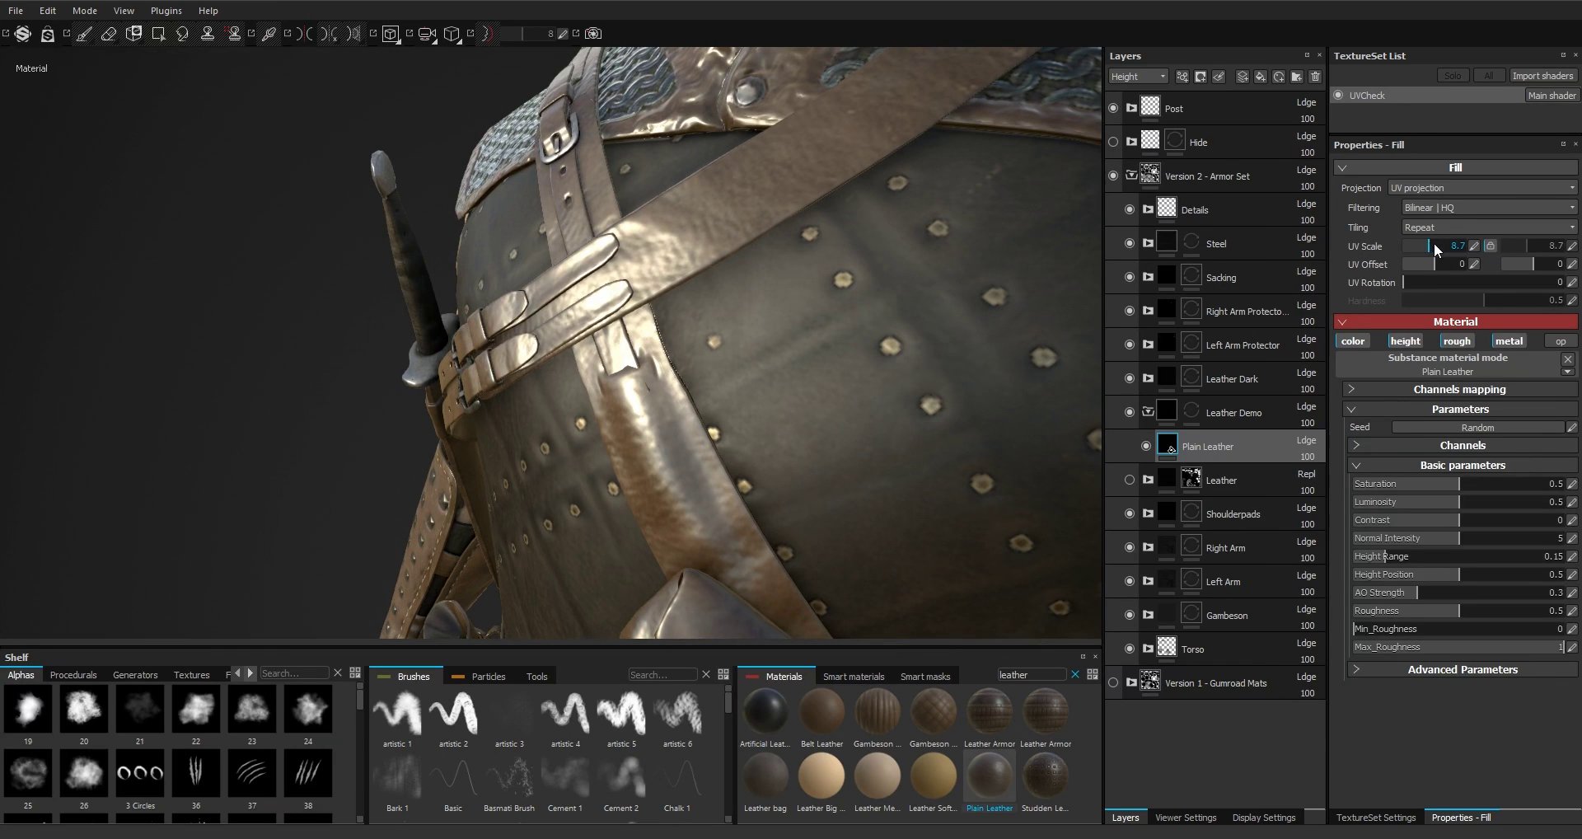
left_click(1433, 242)
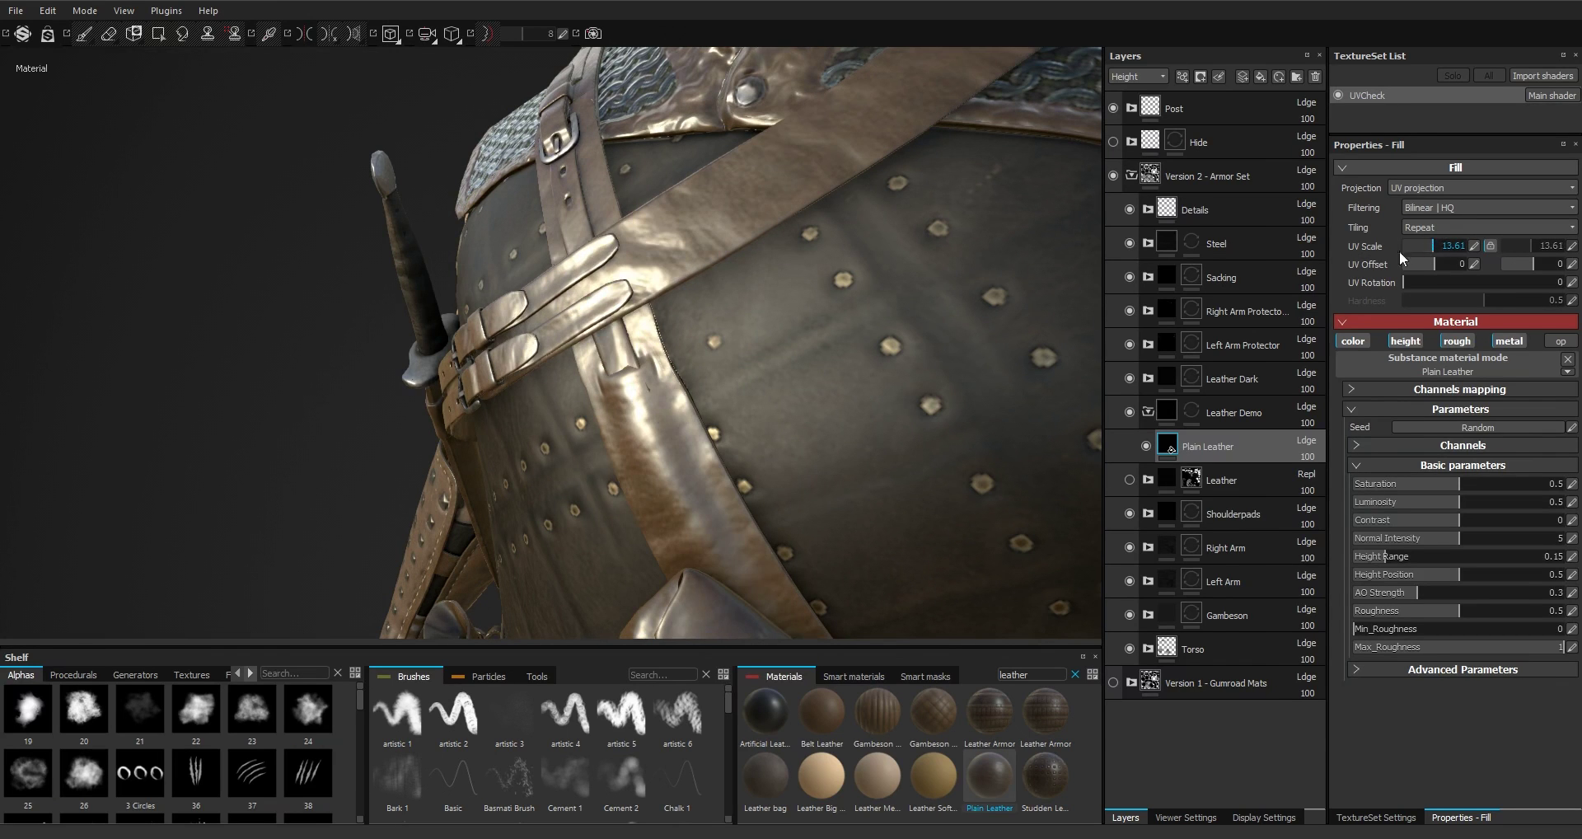
Compare against the original Leather folder's Plain Leather settings, then reselect the new layer
key("f")
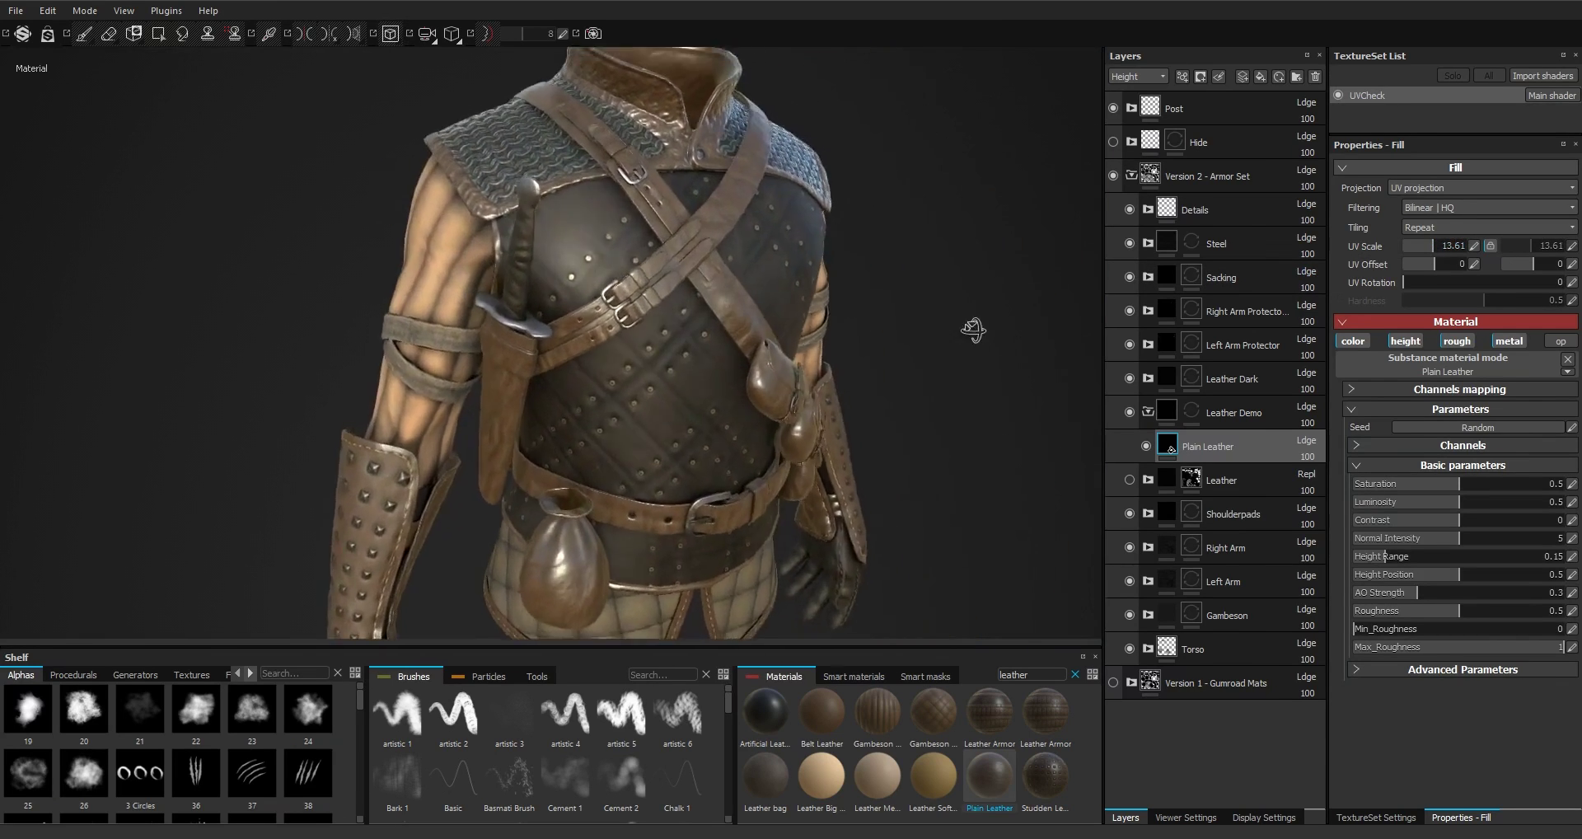
left_click_drag(970, 320, 1096, 371, "alt")
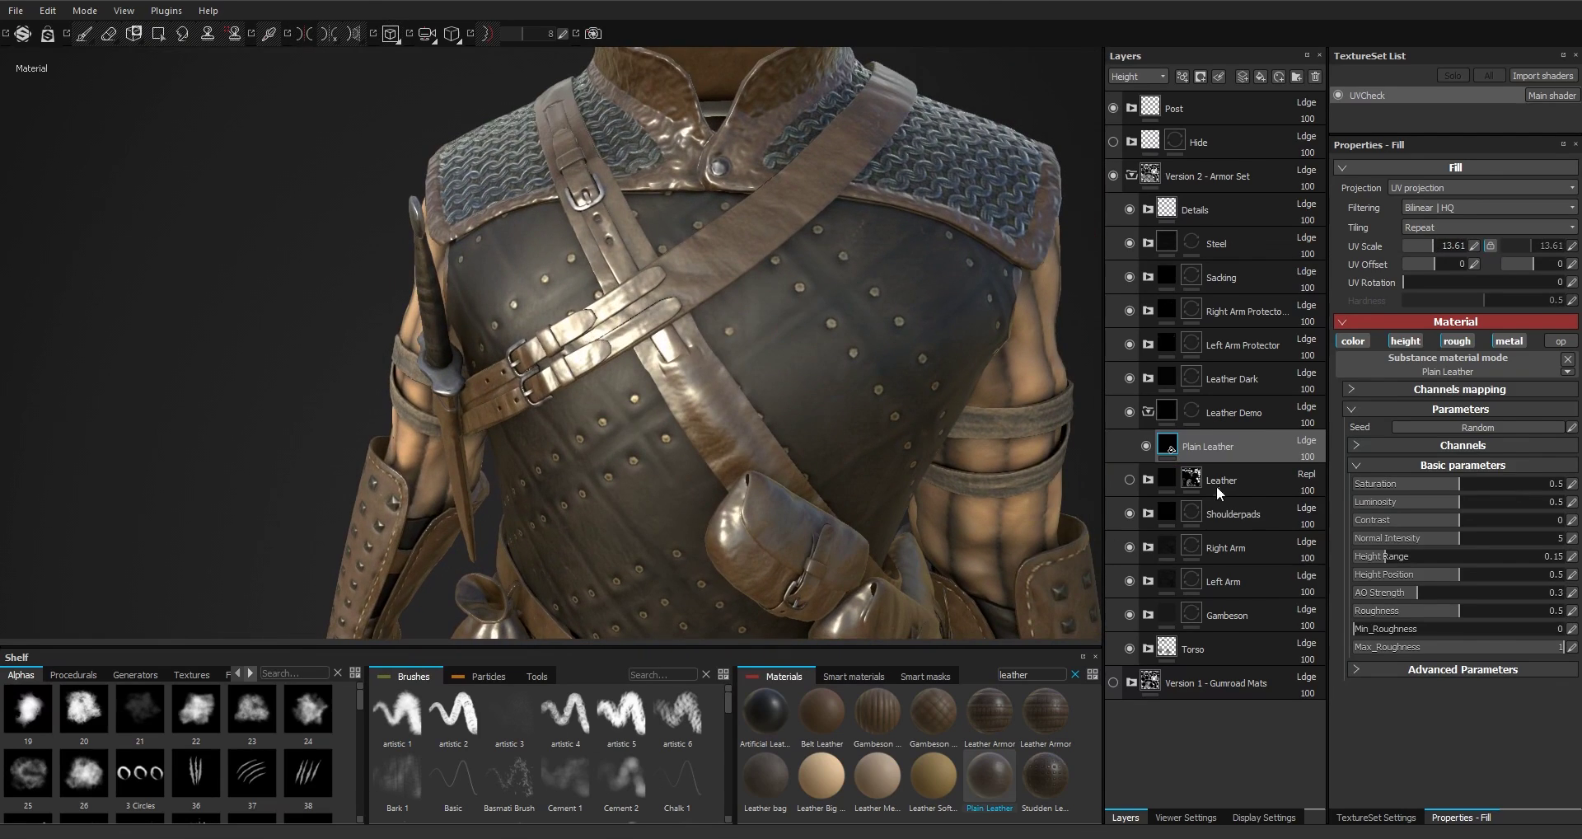
left_click(1146, 478)
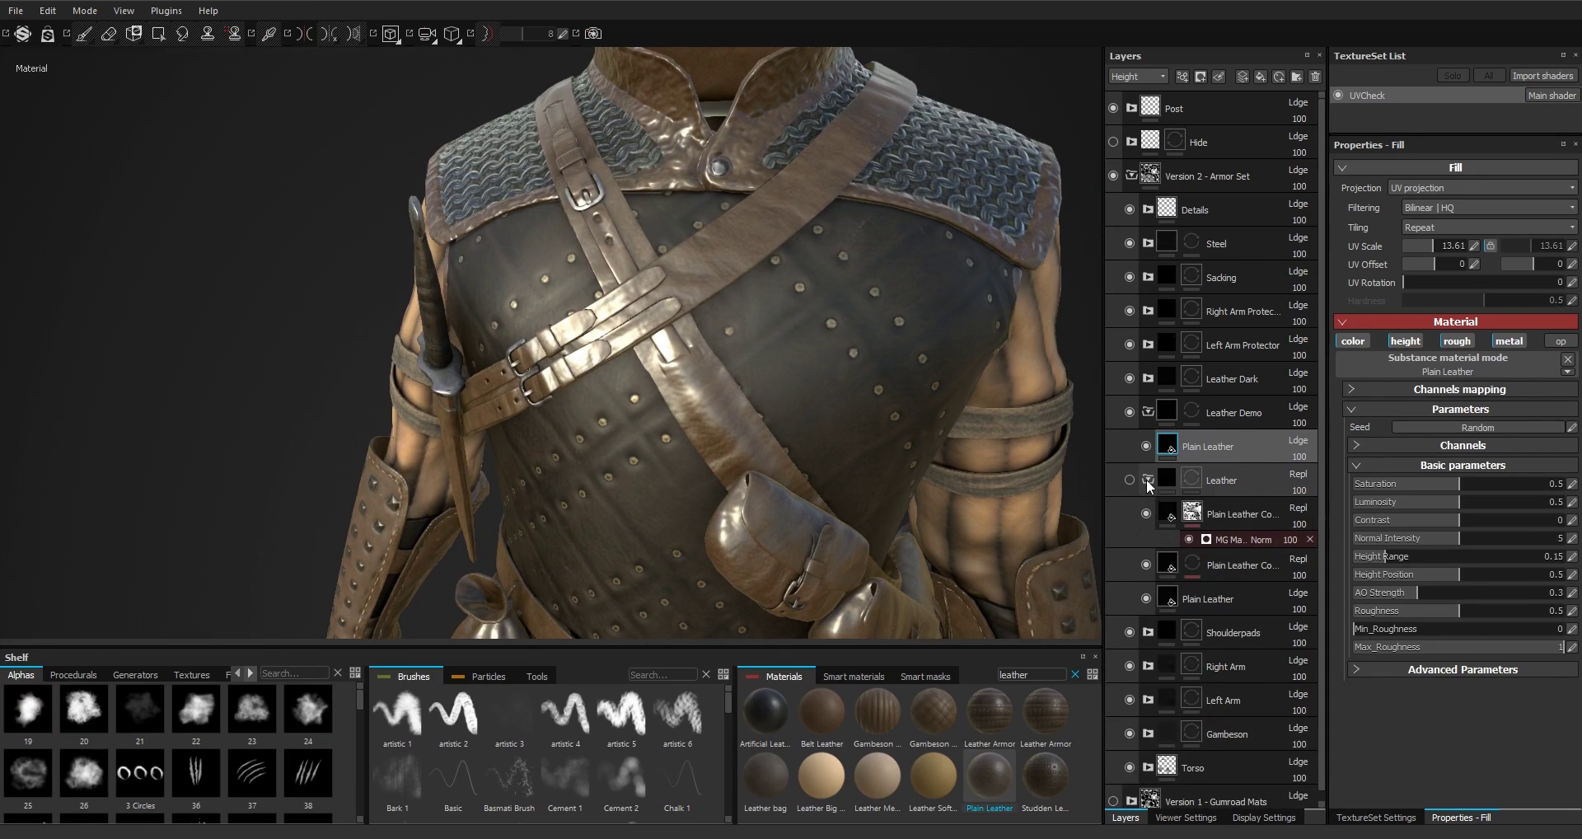
left_click(1170, 597)
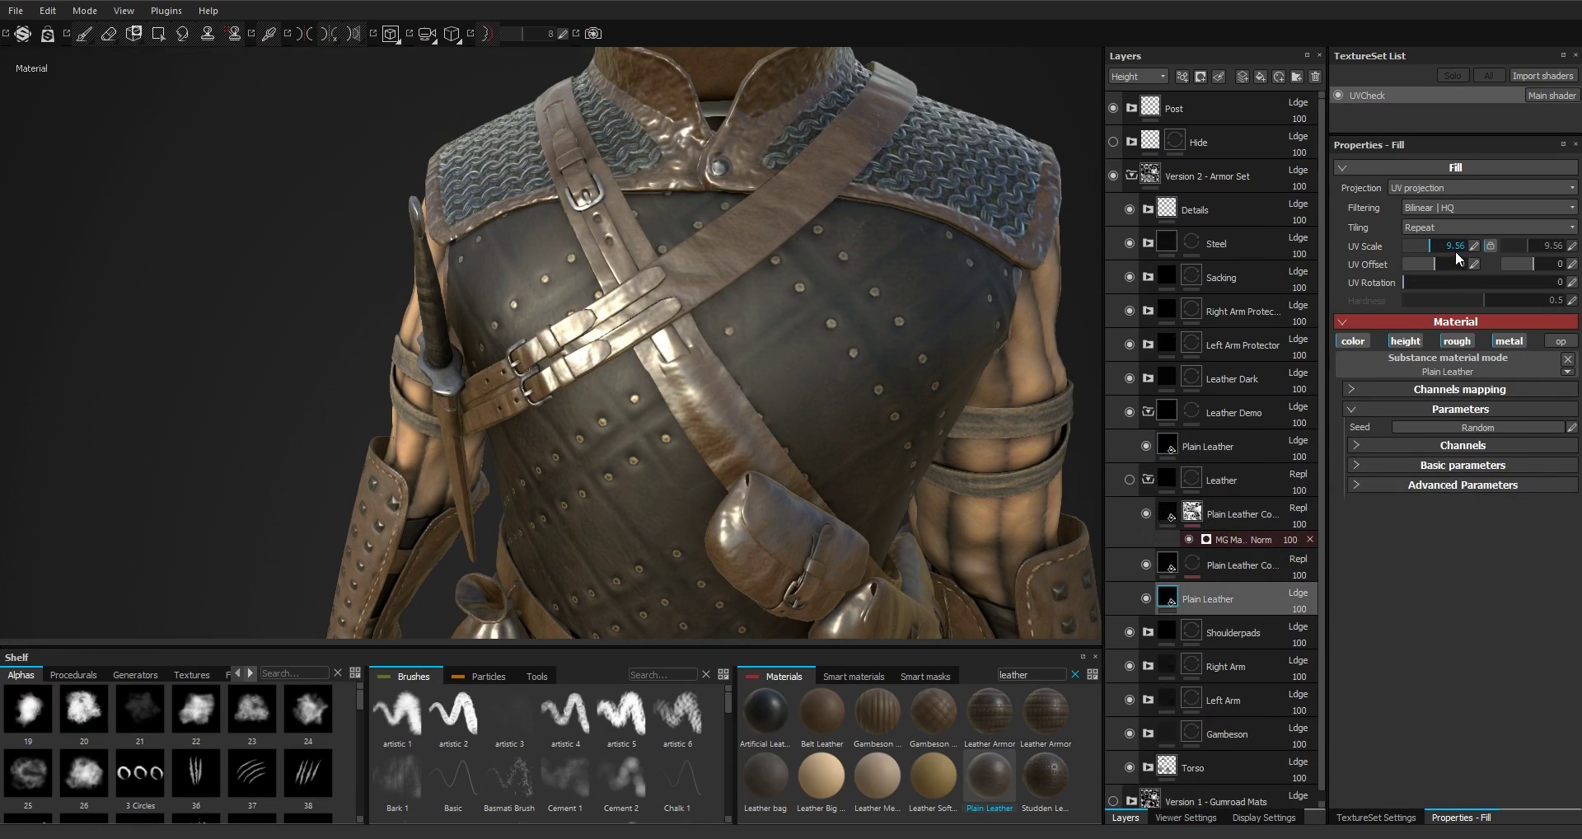
left_click(1148, 481)
left_click(1176, 450)
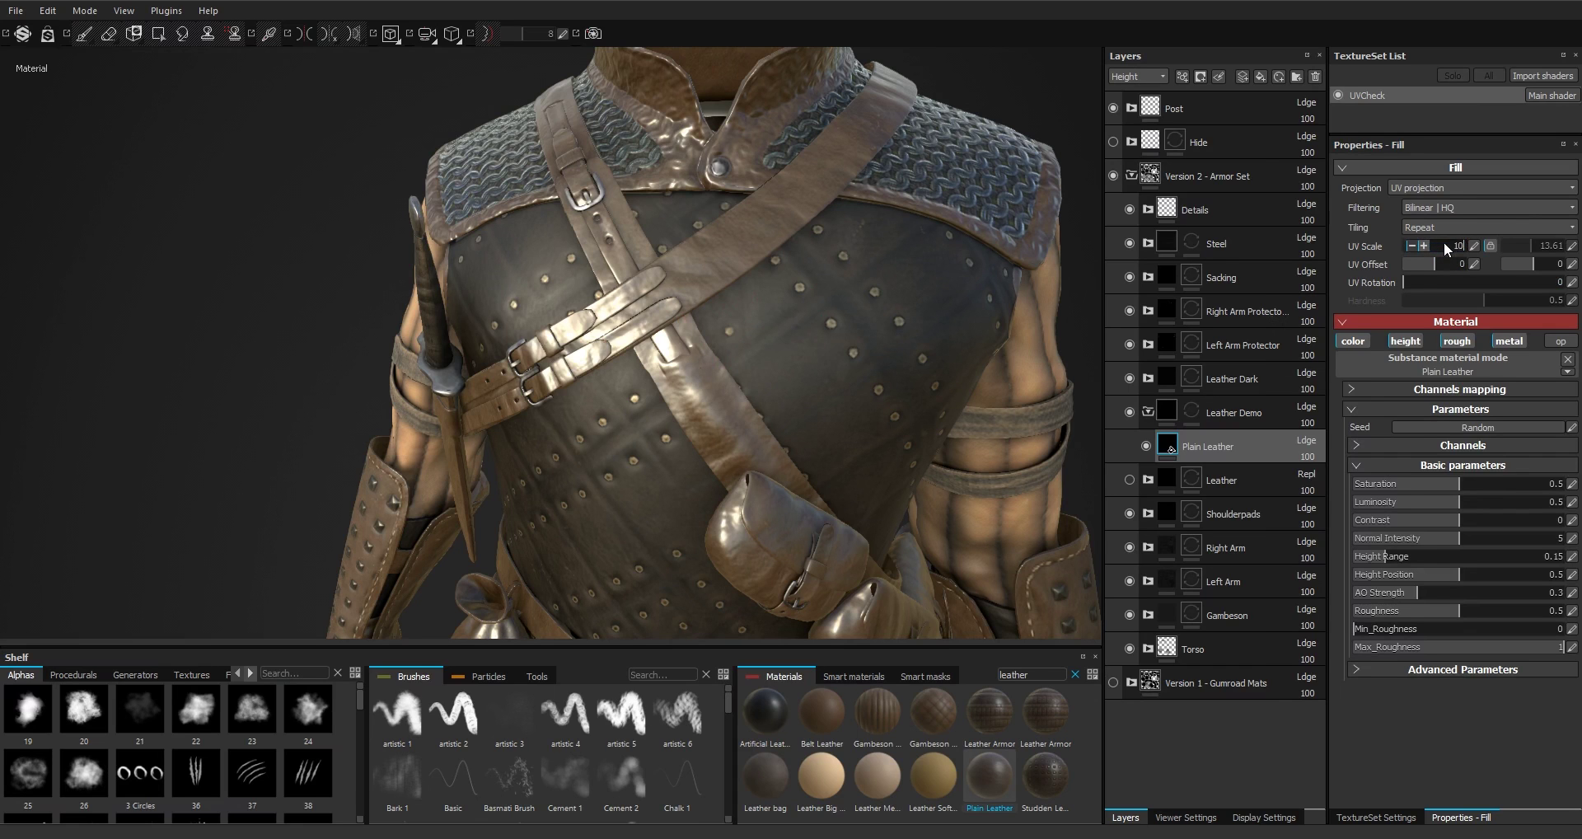
Set the new Plain Leather's UV scale to 10 and height range to 0.2
key("Return")
left_click_drag(834, 314, 829, 381, "alt")
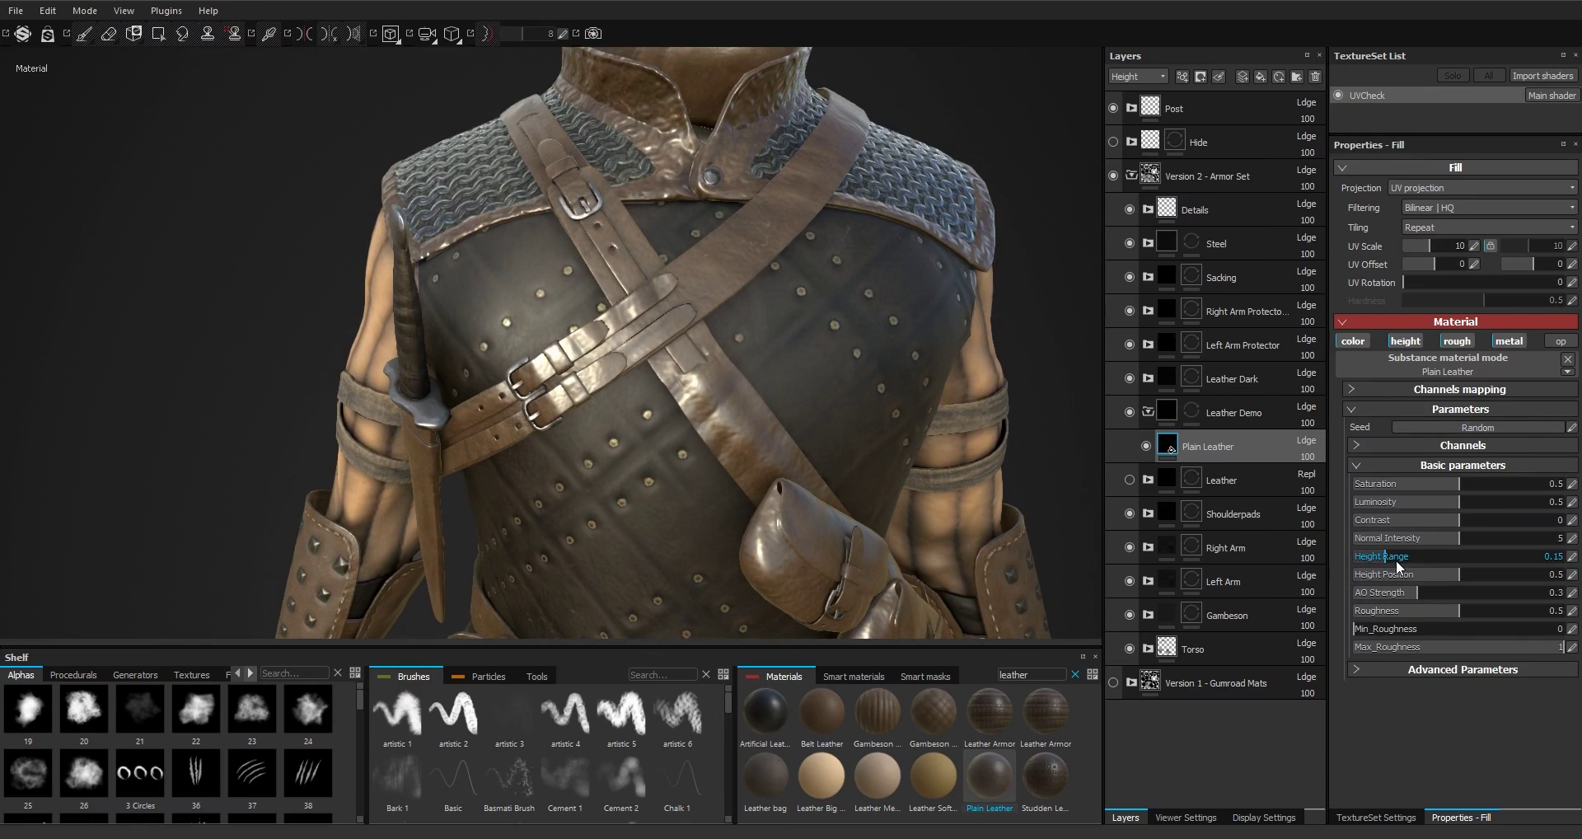
left_click(1398, 564)
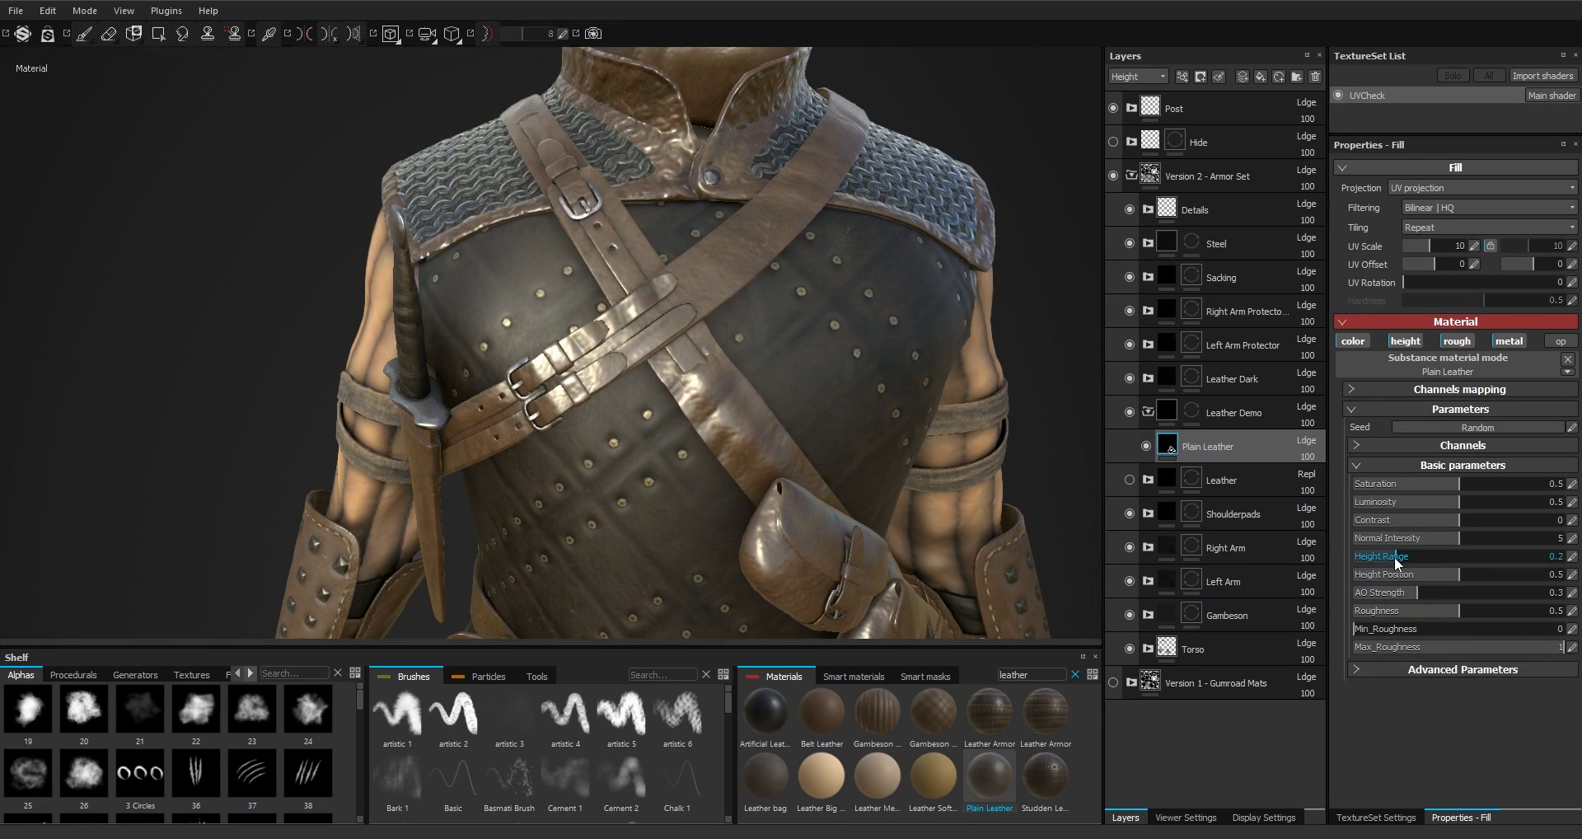
Expand Advanced Parameters > Main to show discoloration and base roughness
left_click(1357, 670)
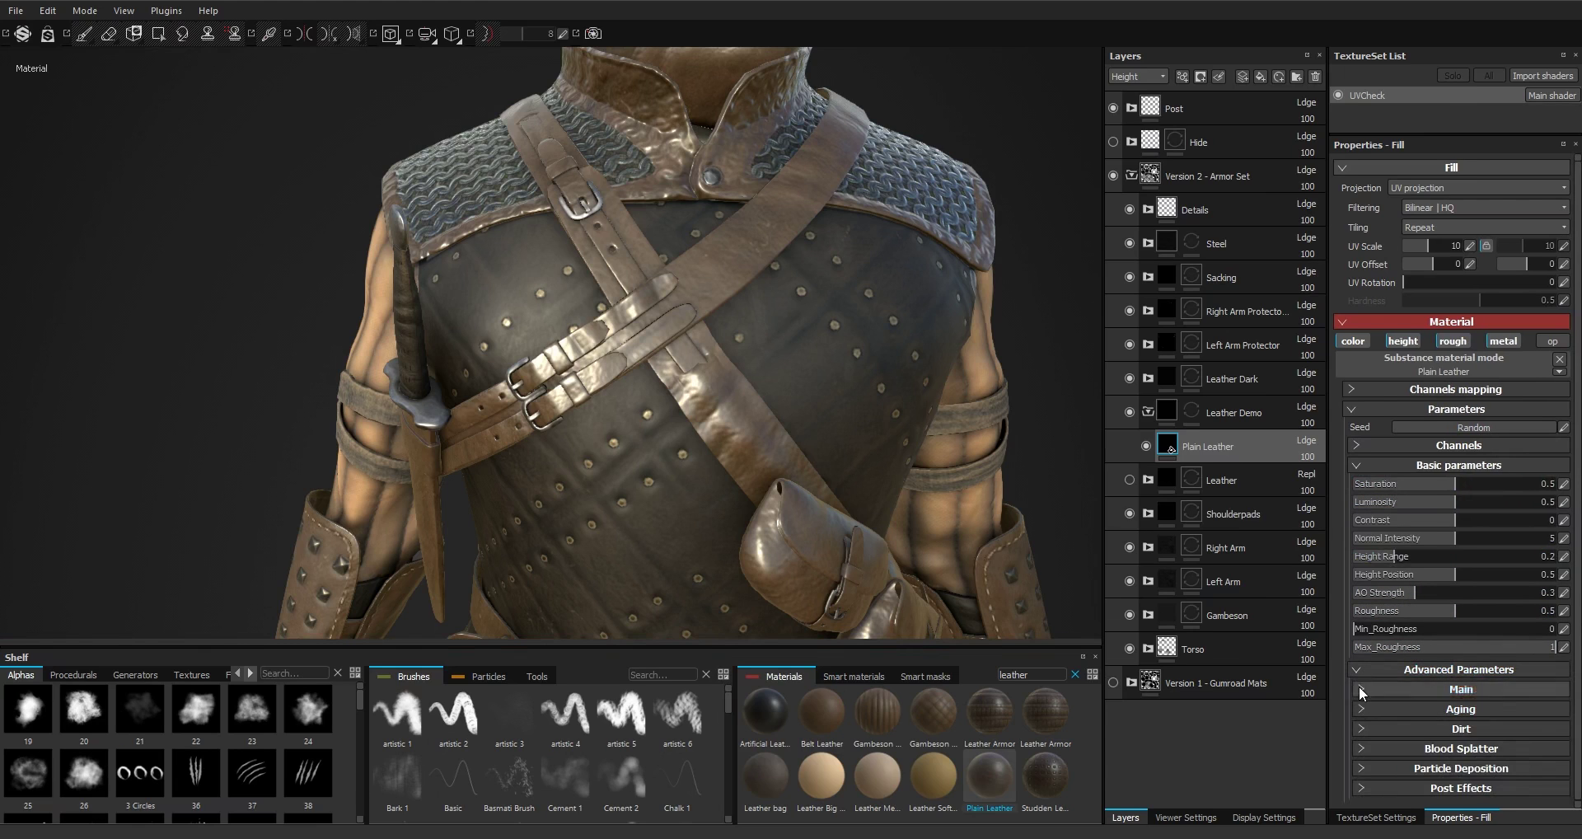
left_click(1358, 687)
scroll(1484, 635, "down", 2)
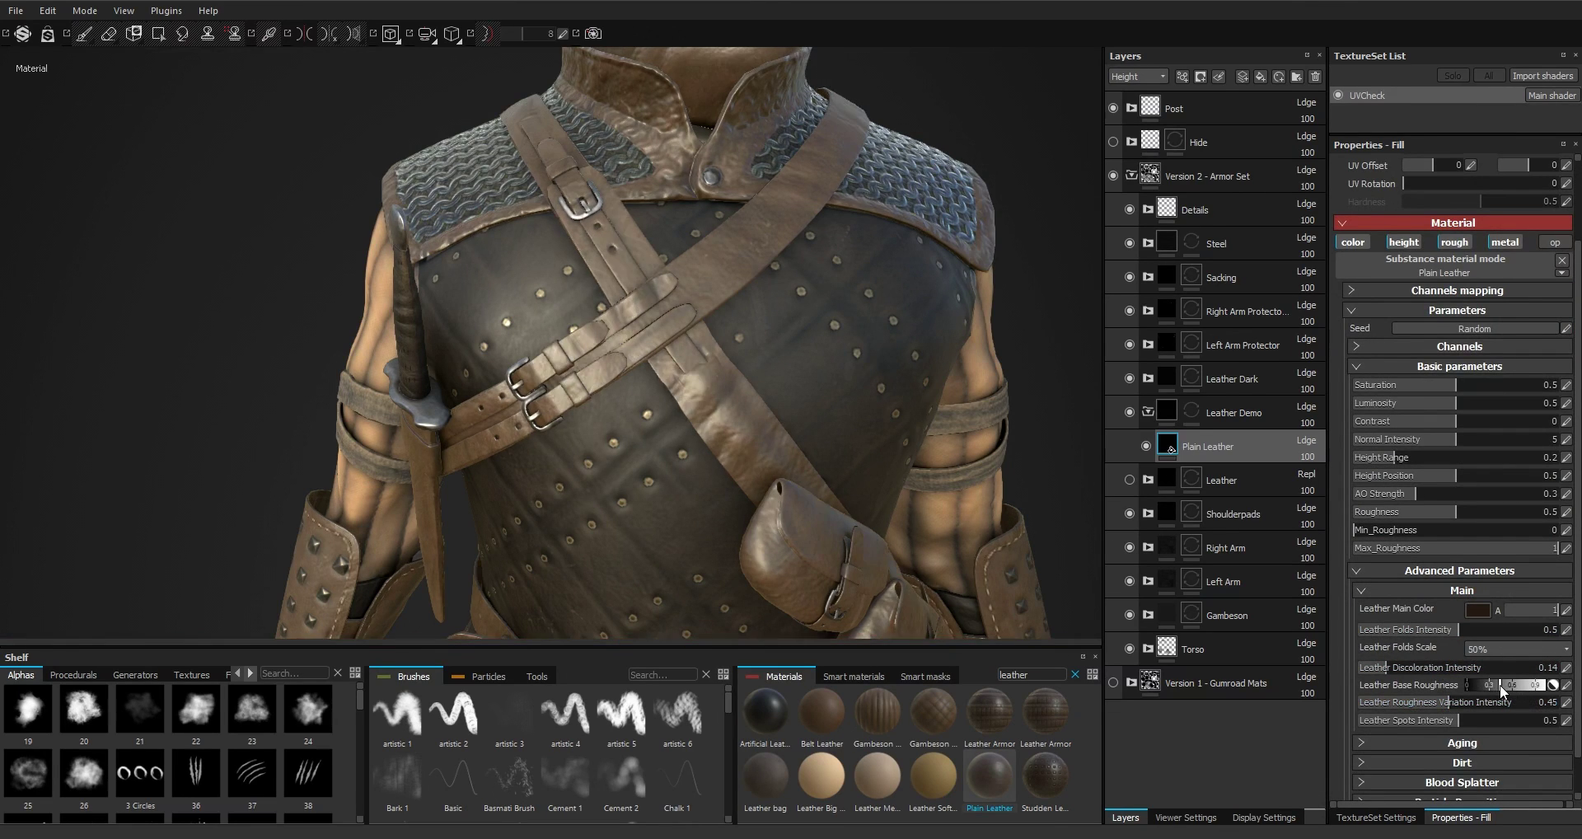
mouse_move(962, 388)
left_mouse_down("alt")
mouse_move(797, 405)
mouse_move(799, 423)
mouse_move(643, 278)
mouse_move(910, 345)
mouse_move(707, 446)
mouse_move(742, 388)
mouse_move(709, 363)
left_mouse_up("alt")
right_click_drag(709, 363, 661, 344, "alt")
left_click_drag(662, 344, 1254, 443, "alt")
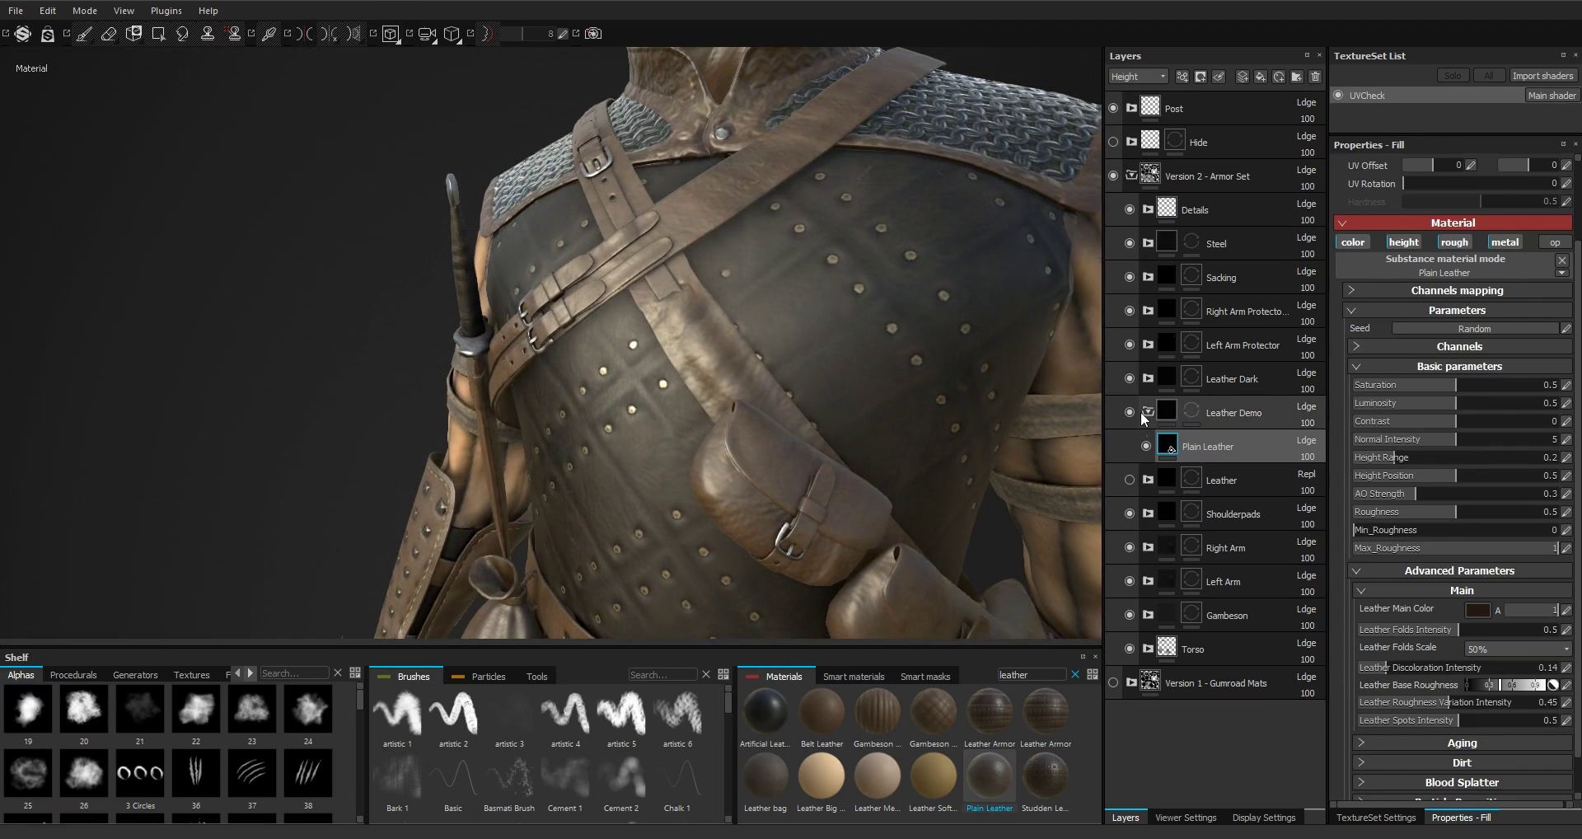
Toggle the original Leather layer on and off to compare it with Leather Demo
left_click(1129, 479)
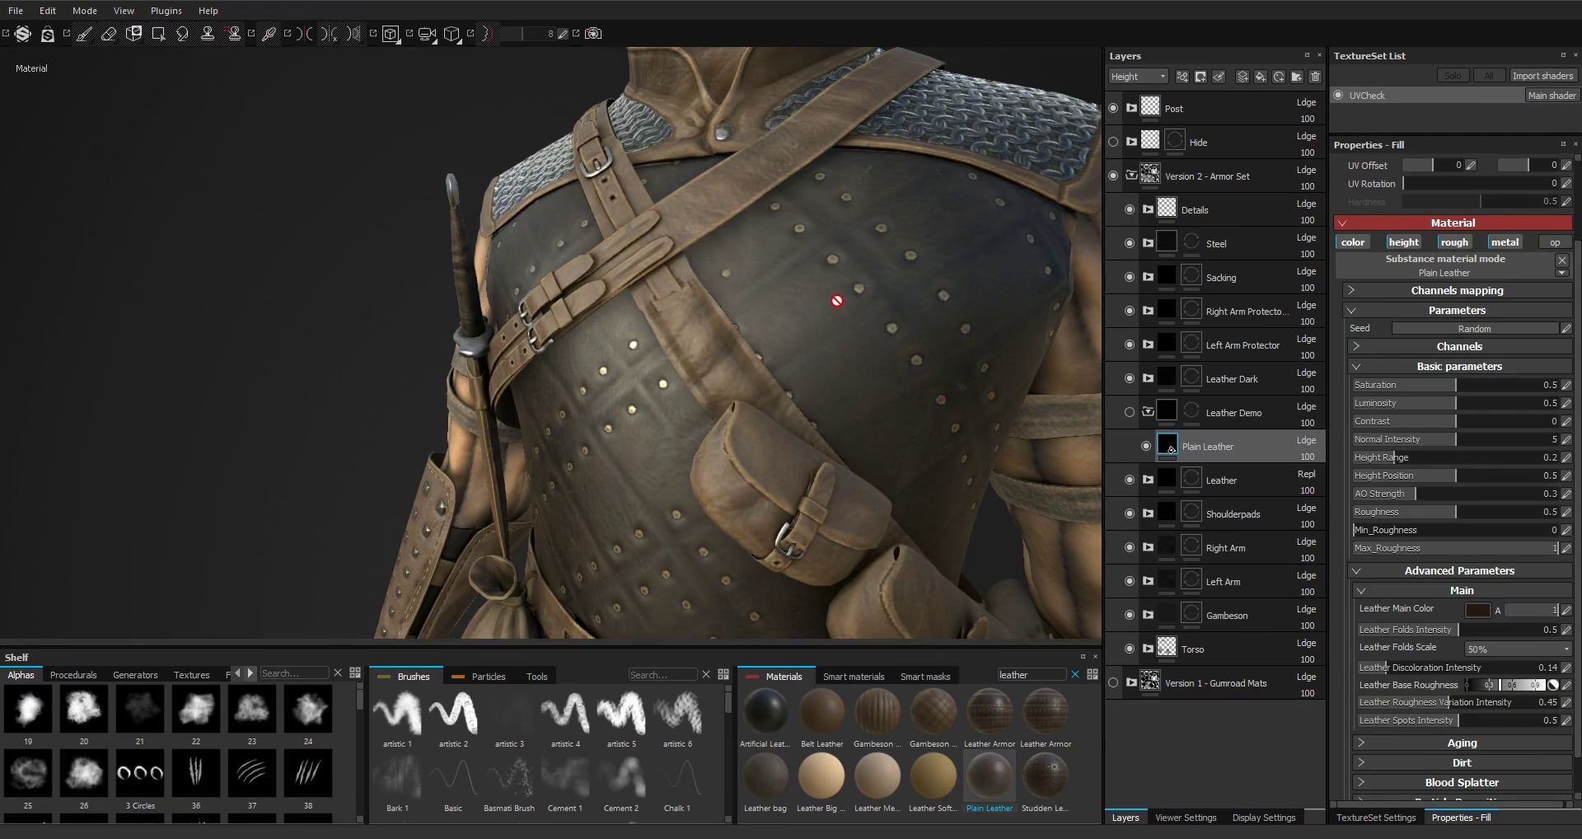
left_click_drag(837, 300, 941, 296, "alt")
left_click(1129, 478)
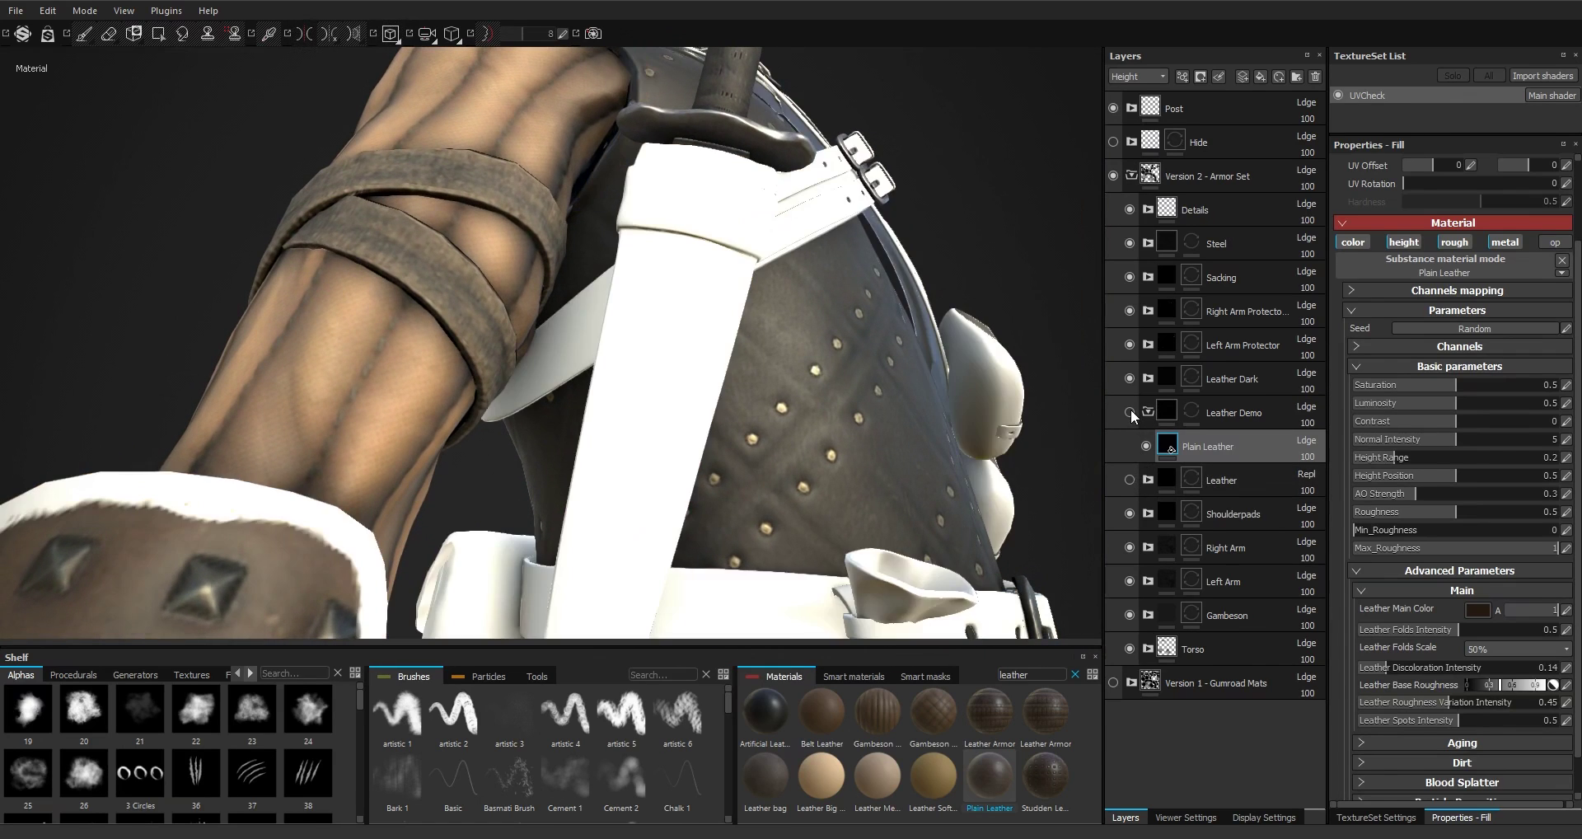
left_click(1129, 411)
left_click_drag(865, 272, 684, 297, "alt")
scroll(684, 297, "down", 5)
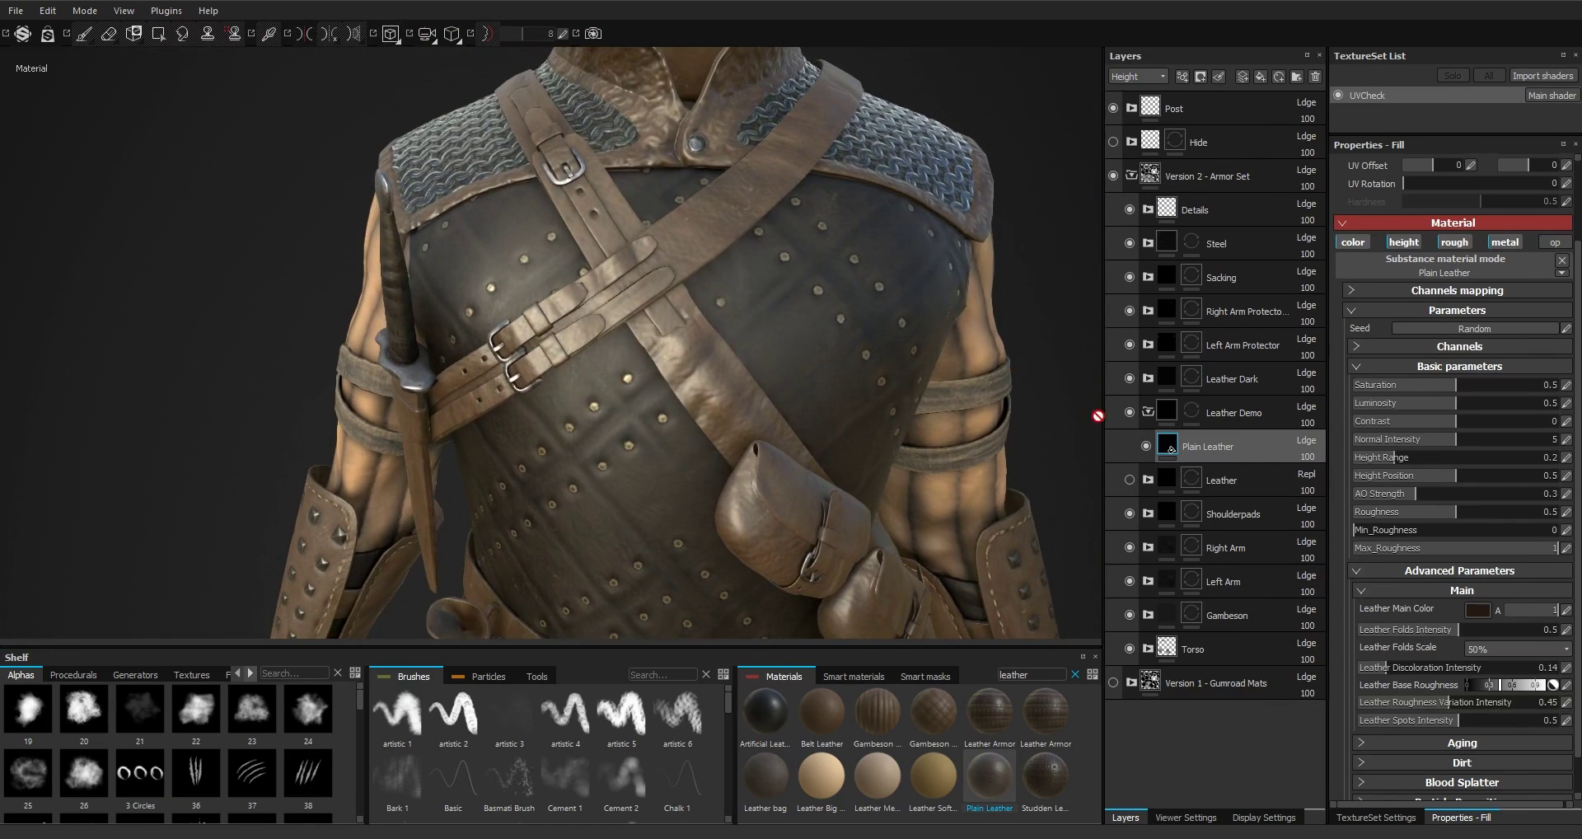
Collapse the Main subsection and the Basic parameters section of Plain Leather
left_click(1358, 590)
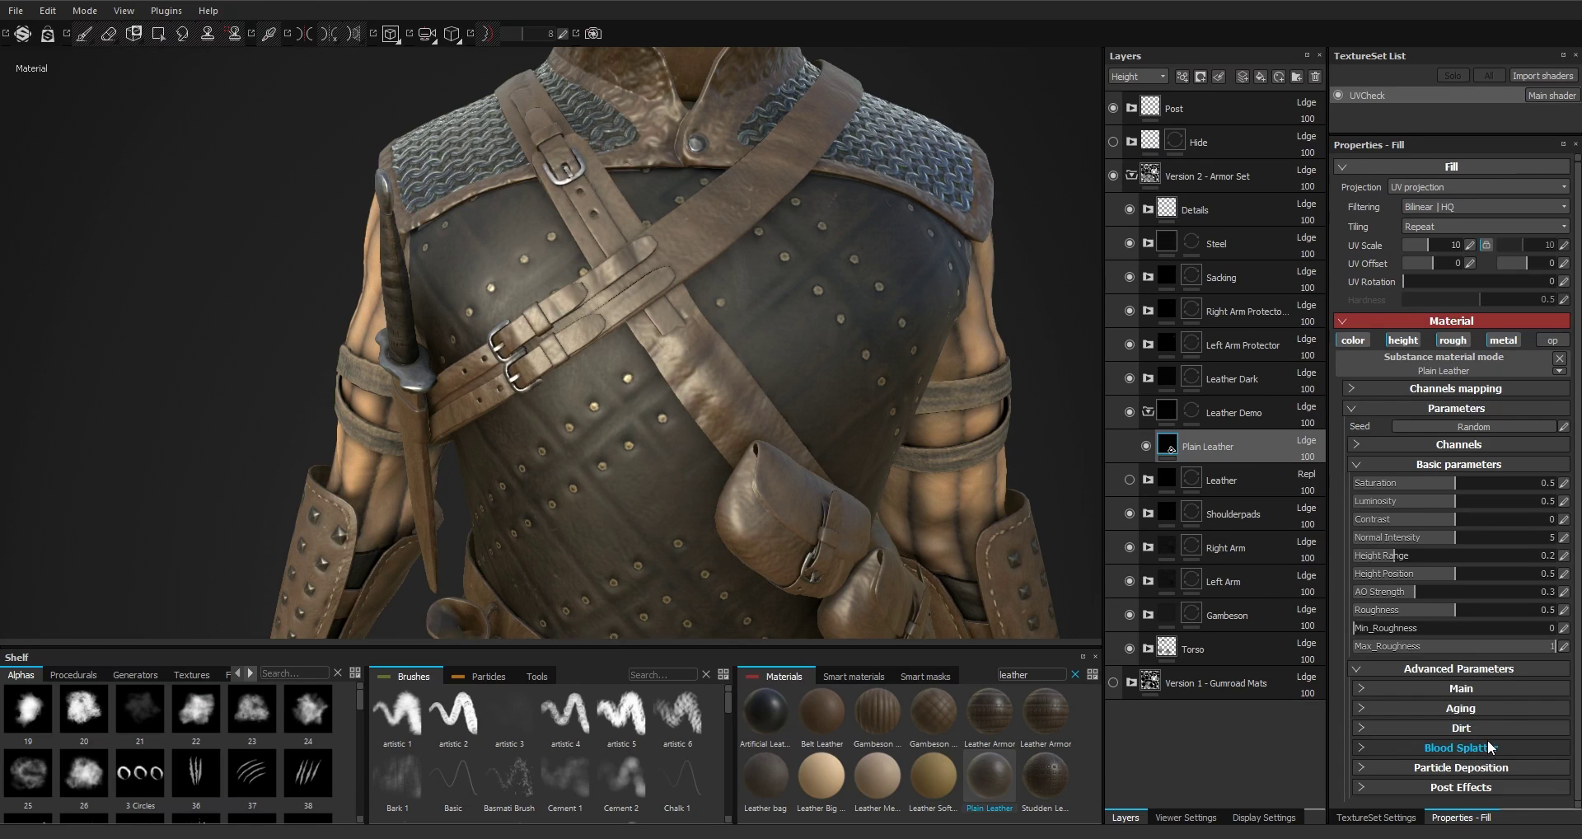
left_click(1358, 463)
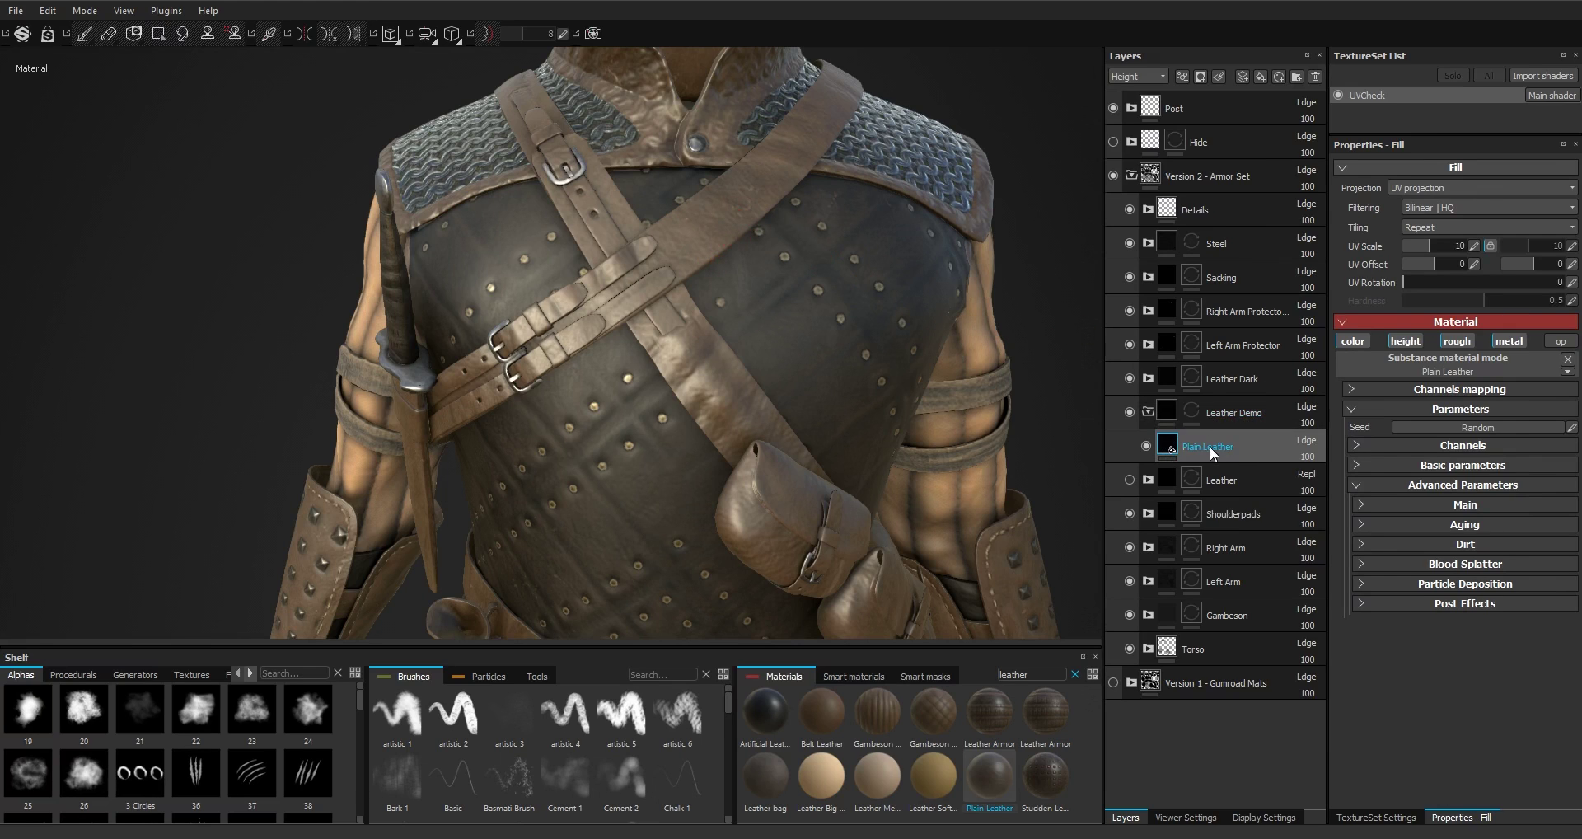
Duplicate Plain Leather, give the copy a black mask, and start renaming it Concave
right_click(1197, 450)
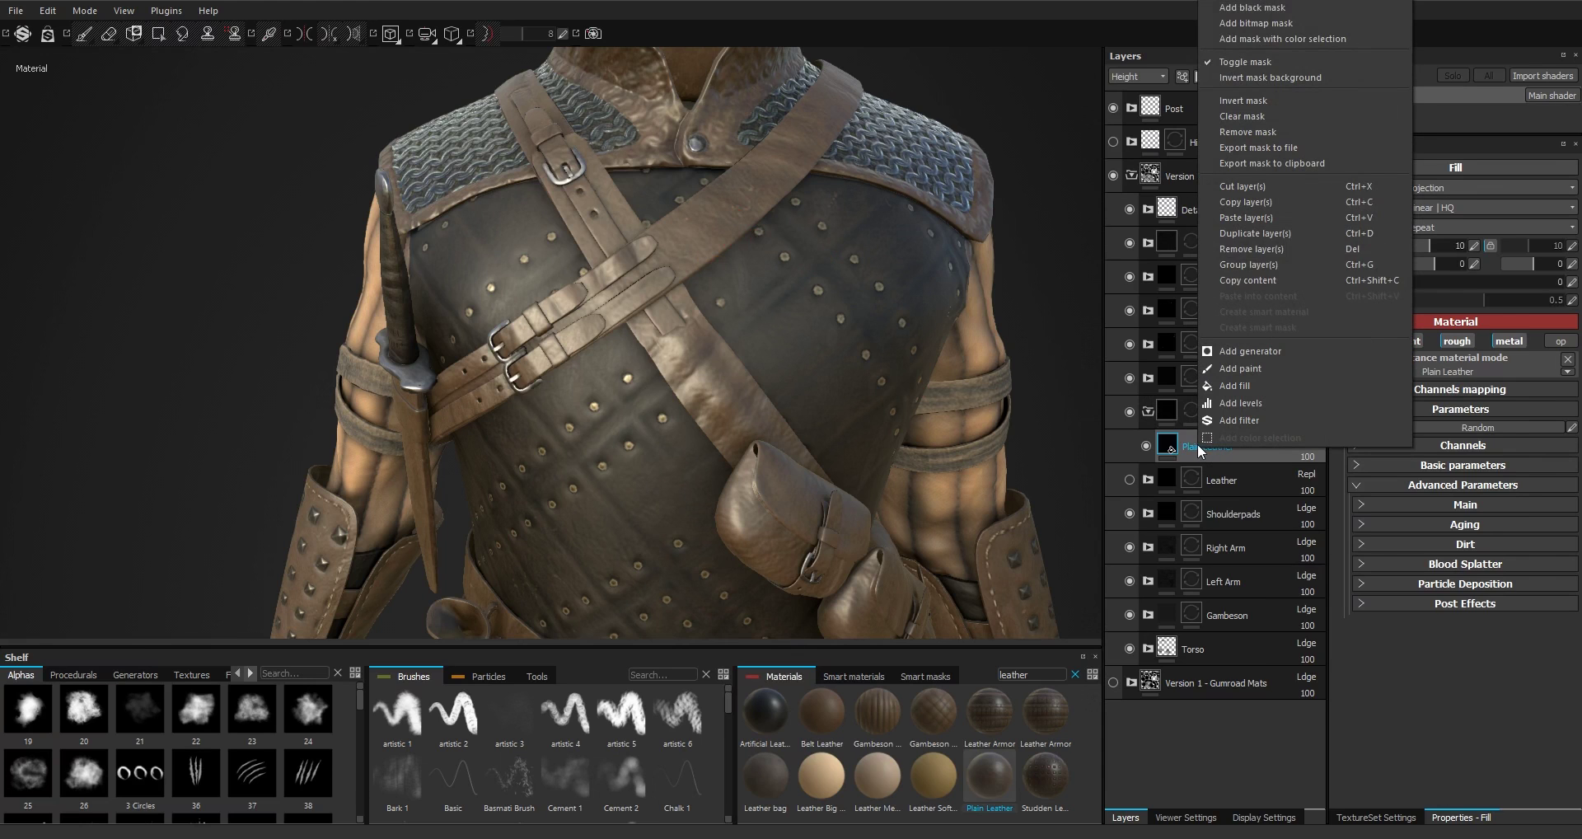
left_click(1266, 236)
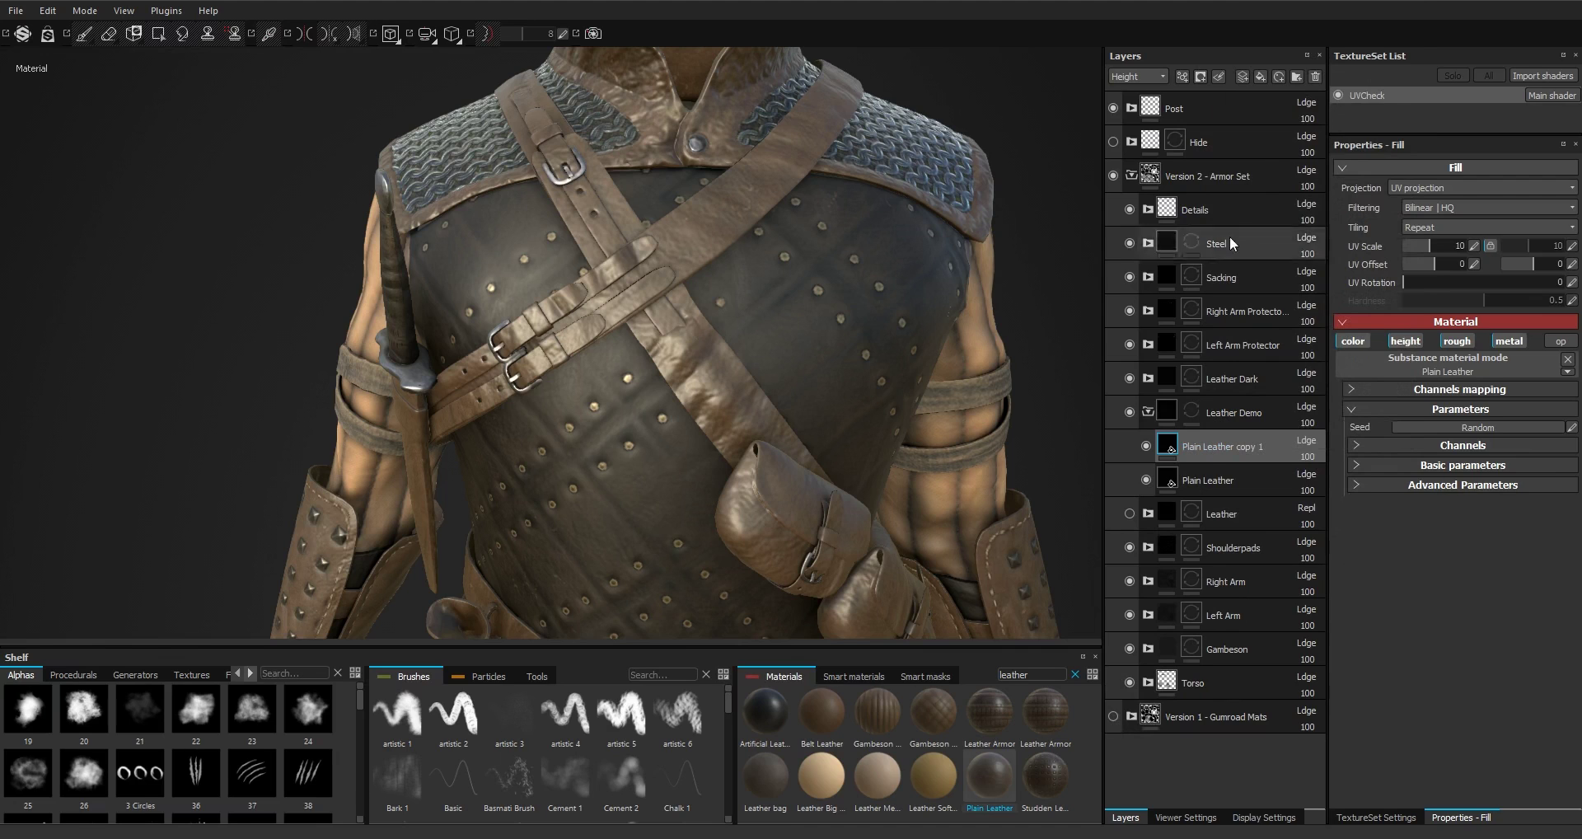
right_click(1223, 448)
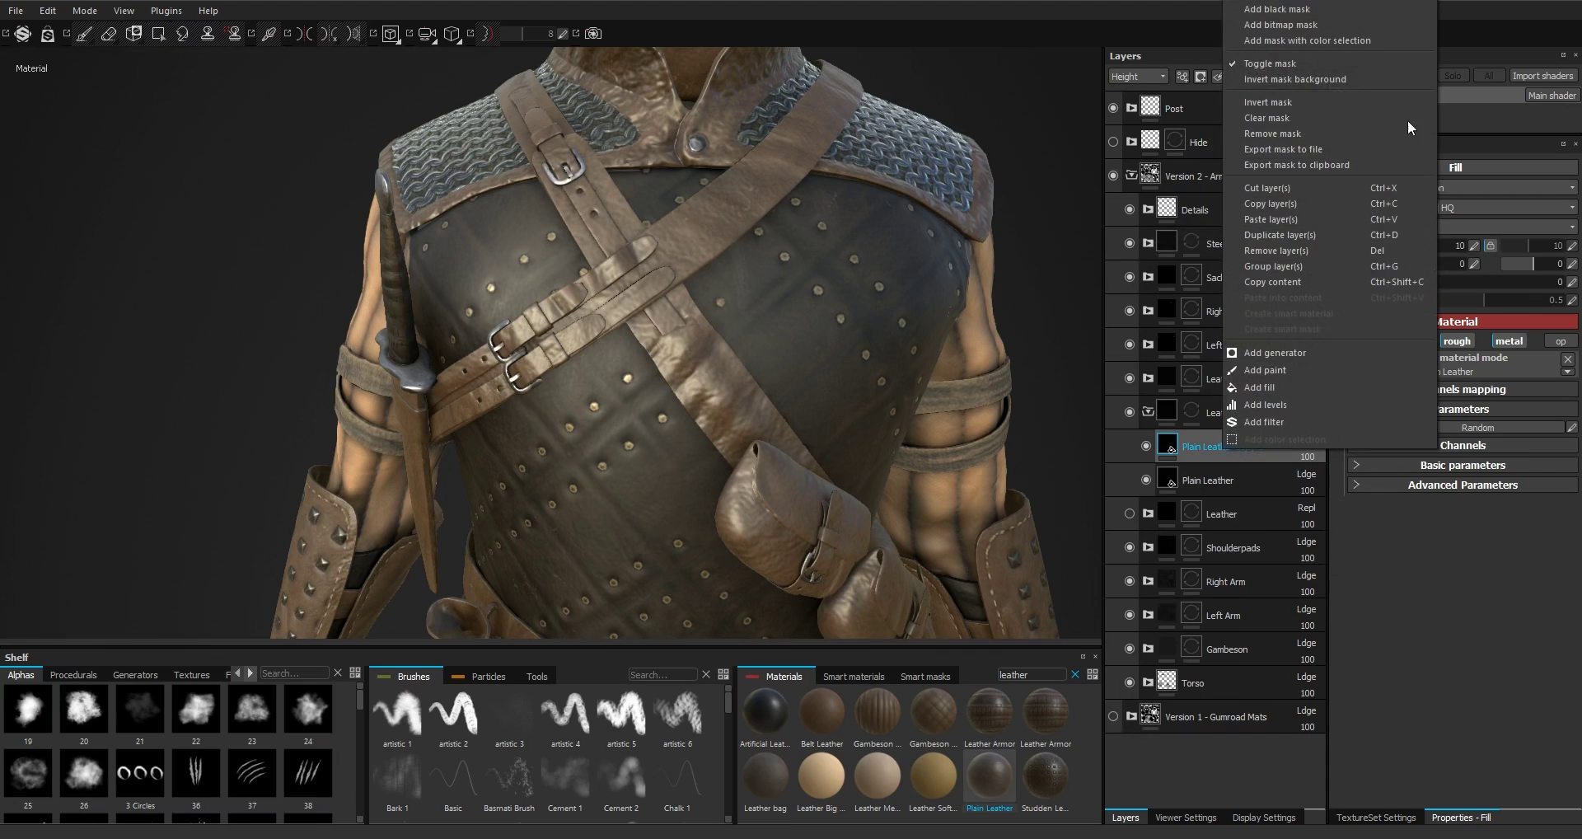
left_click(1302, 10)
double_click(1236, 445)
type("Concave")
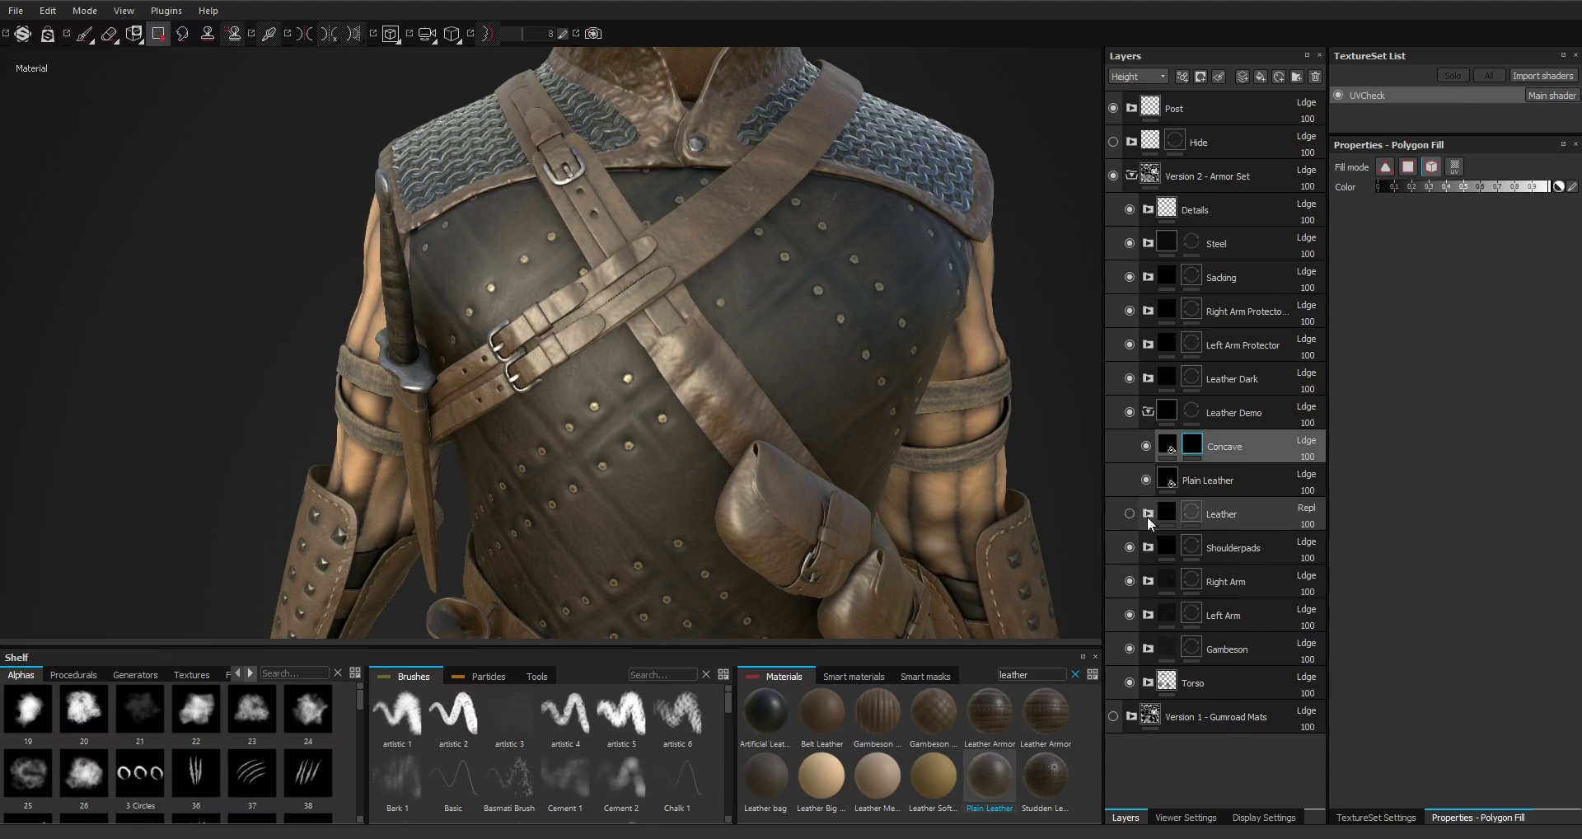
Widen the layers panel, review Plain Leather Concave's MG Mask Editor, then reselect Concave
left_click(1147, 513)
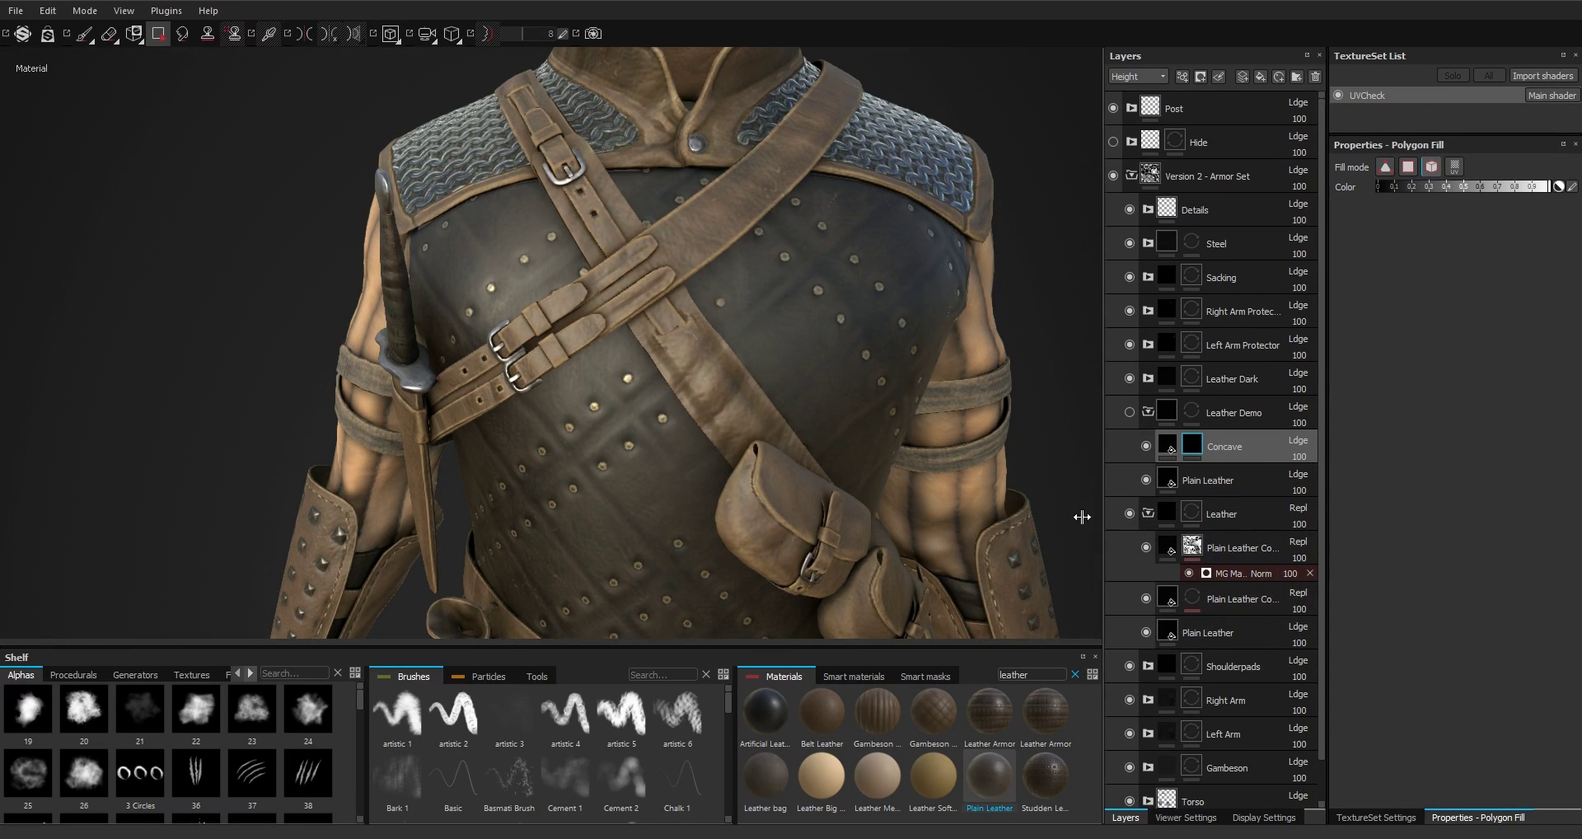
left_click_drag(1078, 517, 1070, 517)
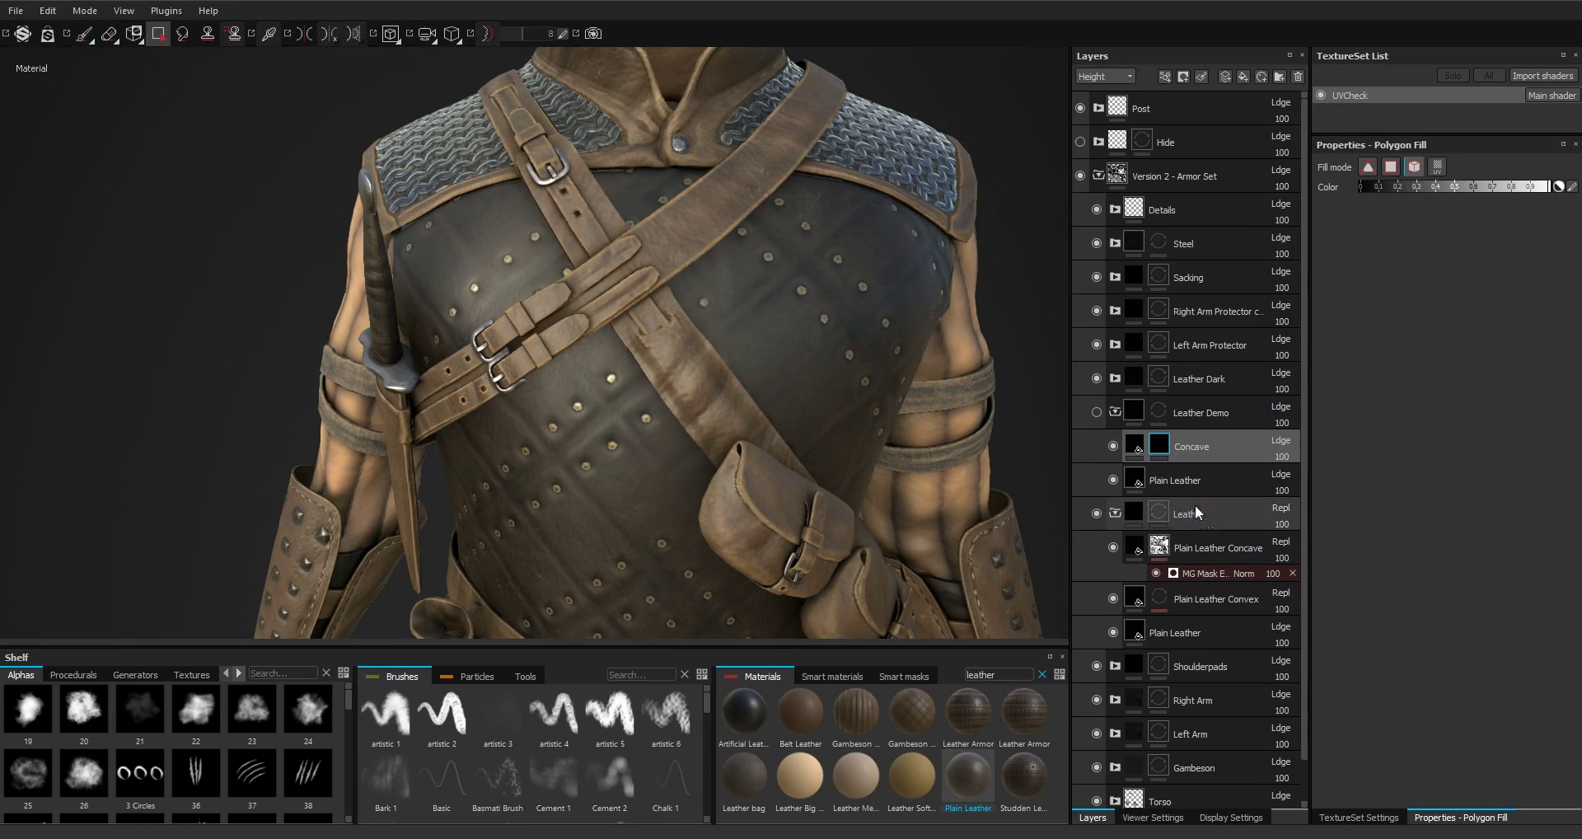
left_click(1161, 548, "alt")
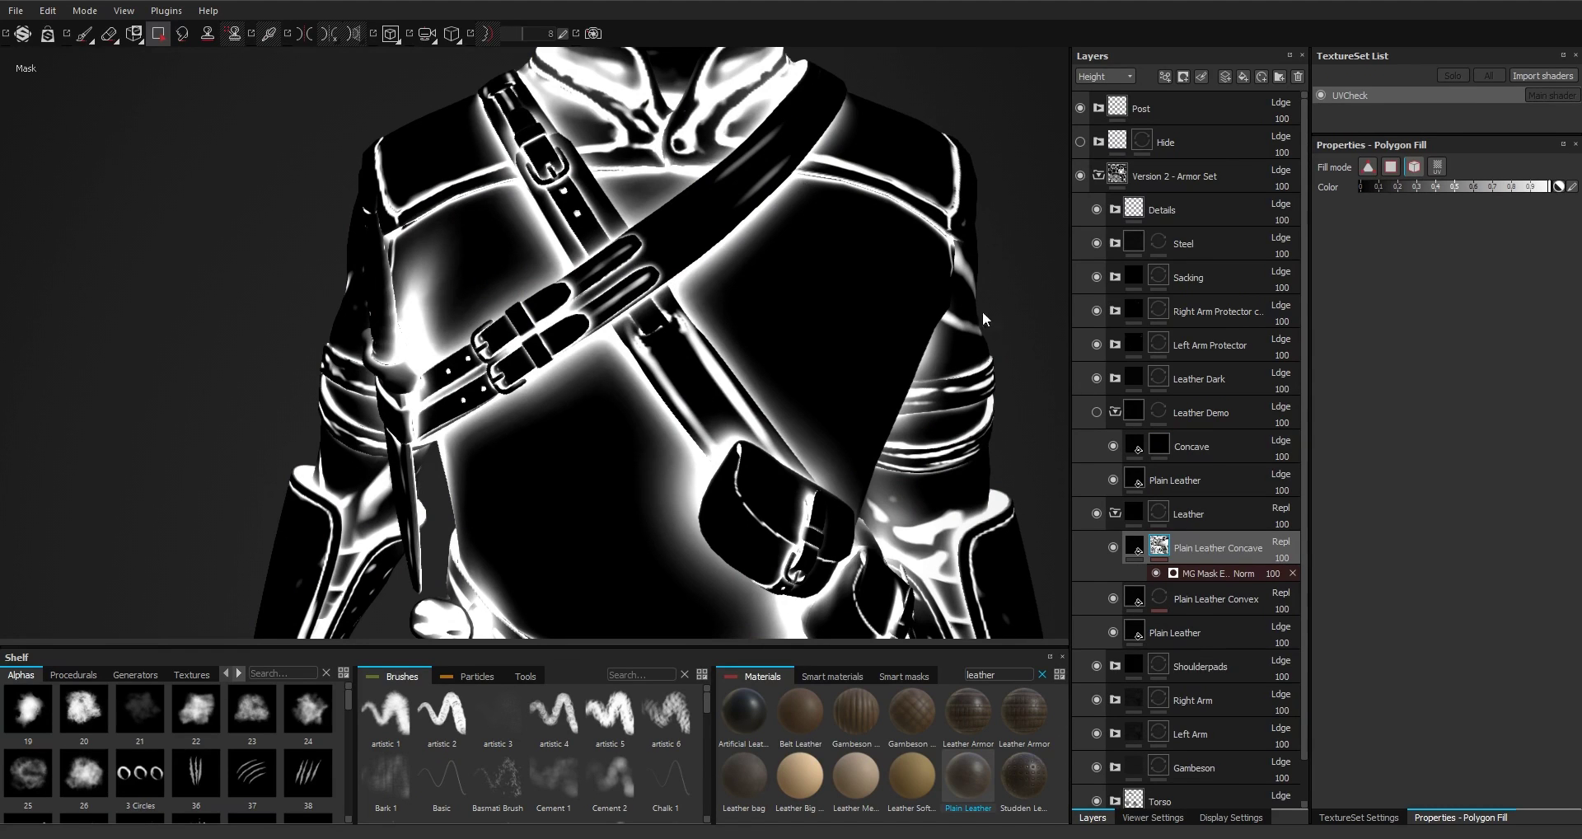
left_click(1204, 571)
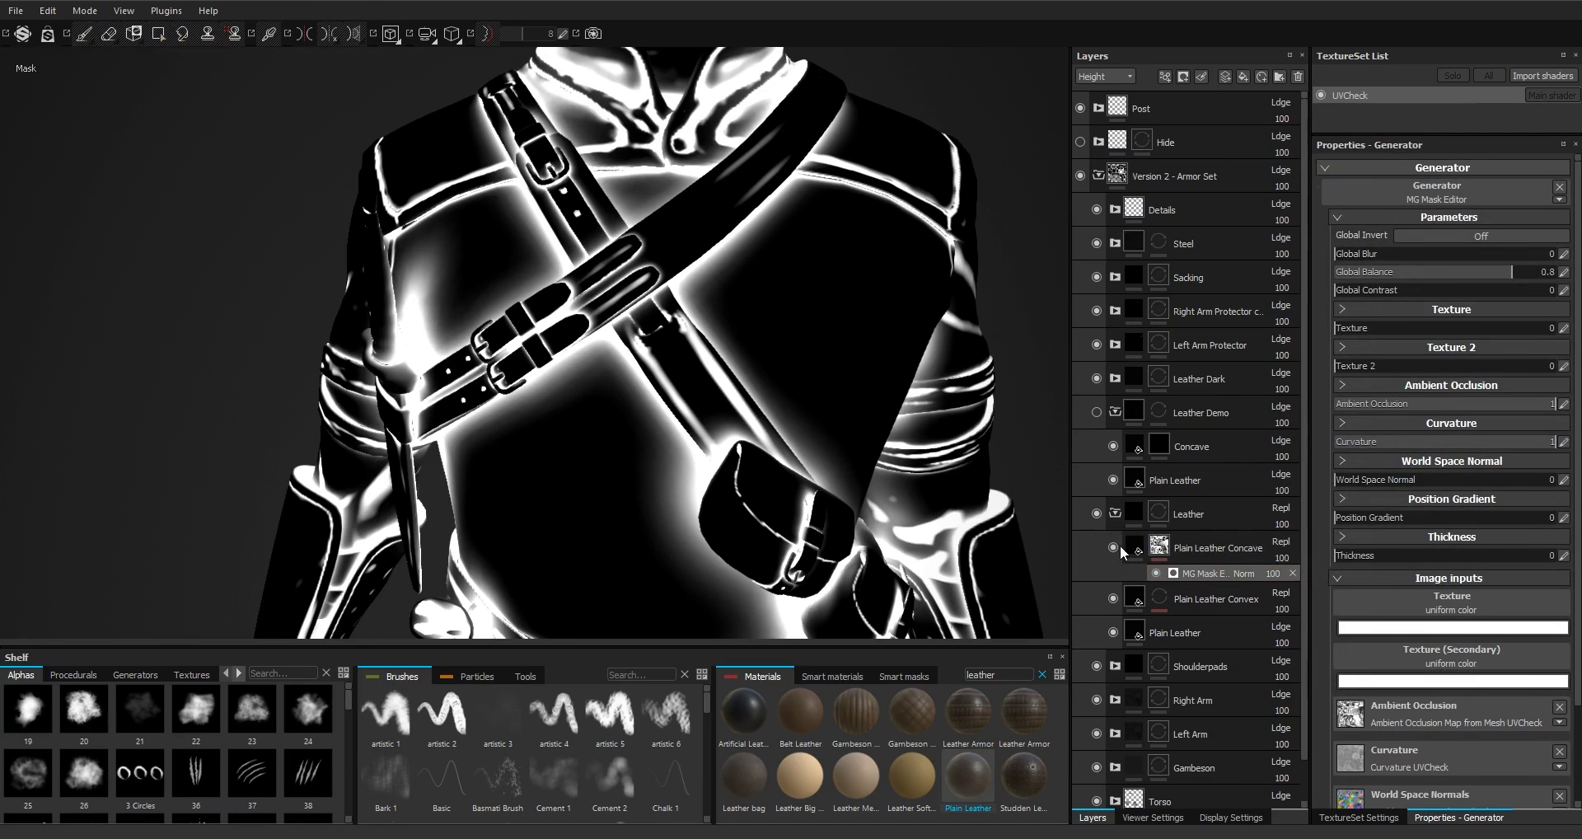
left_click(1115, 512)
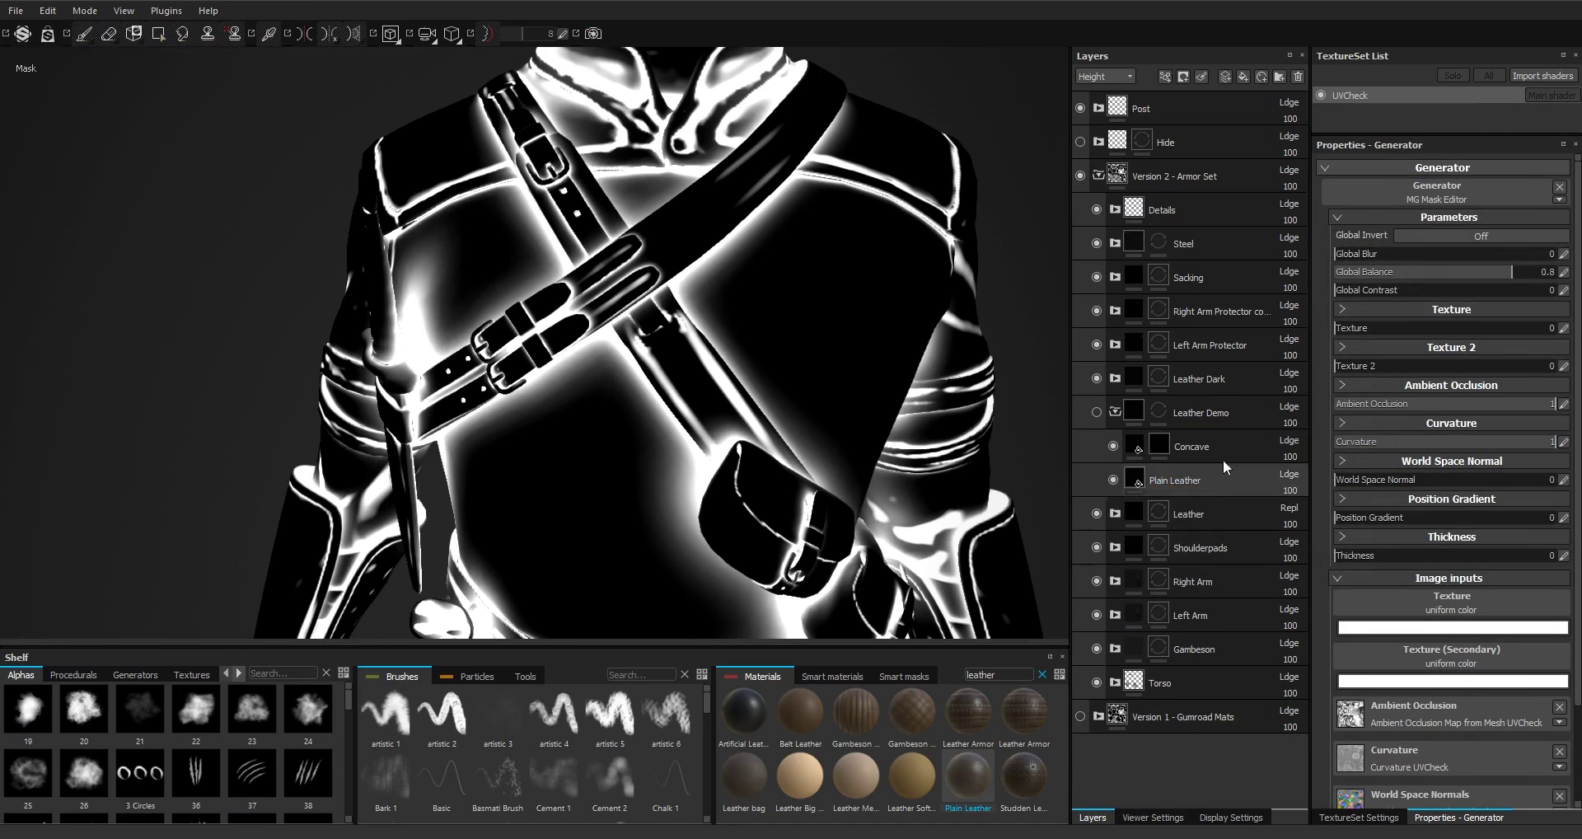
left_click(1211, 450)
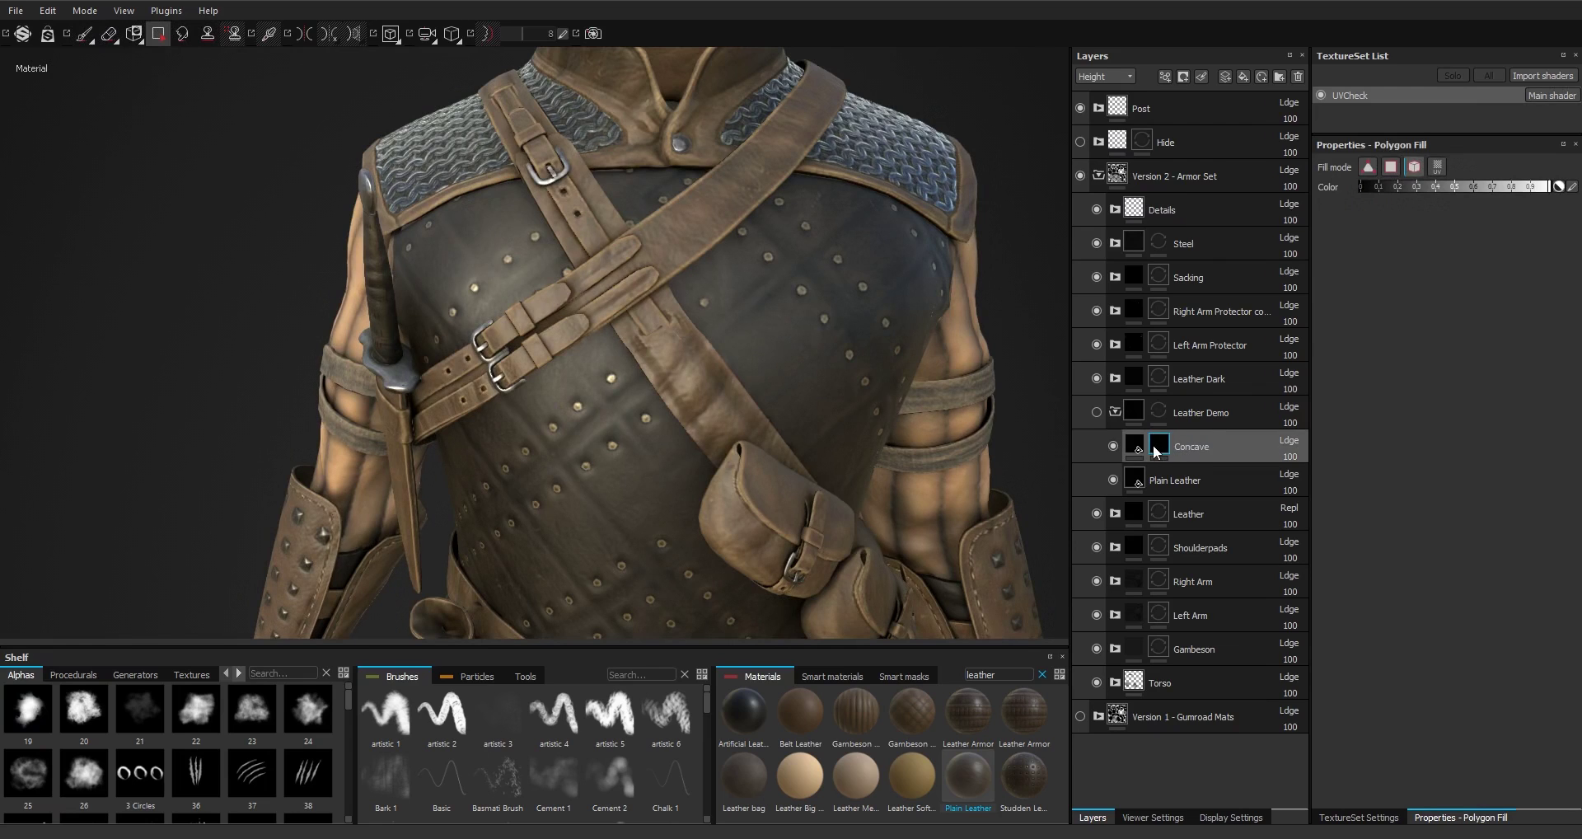
Add an MG Mask Editor generator to the Concave layer's mask
right_click(1157, 449)
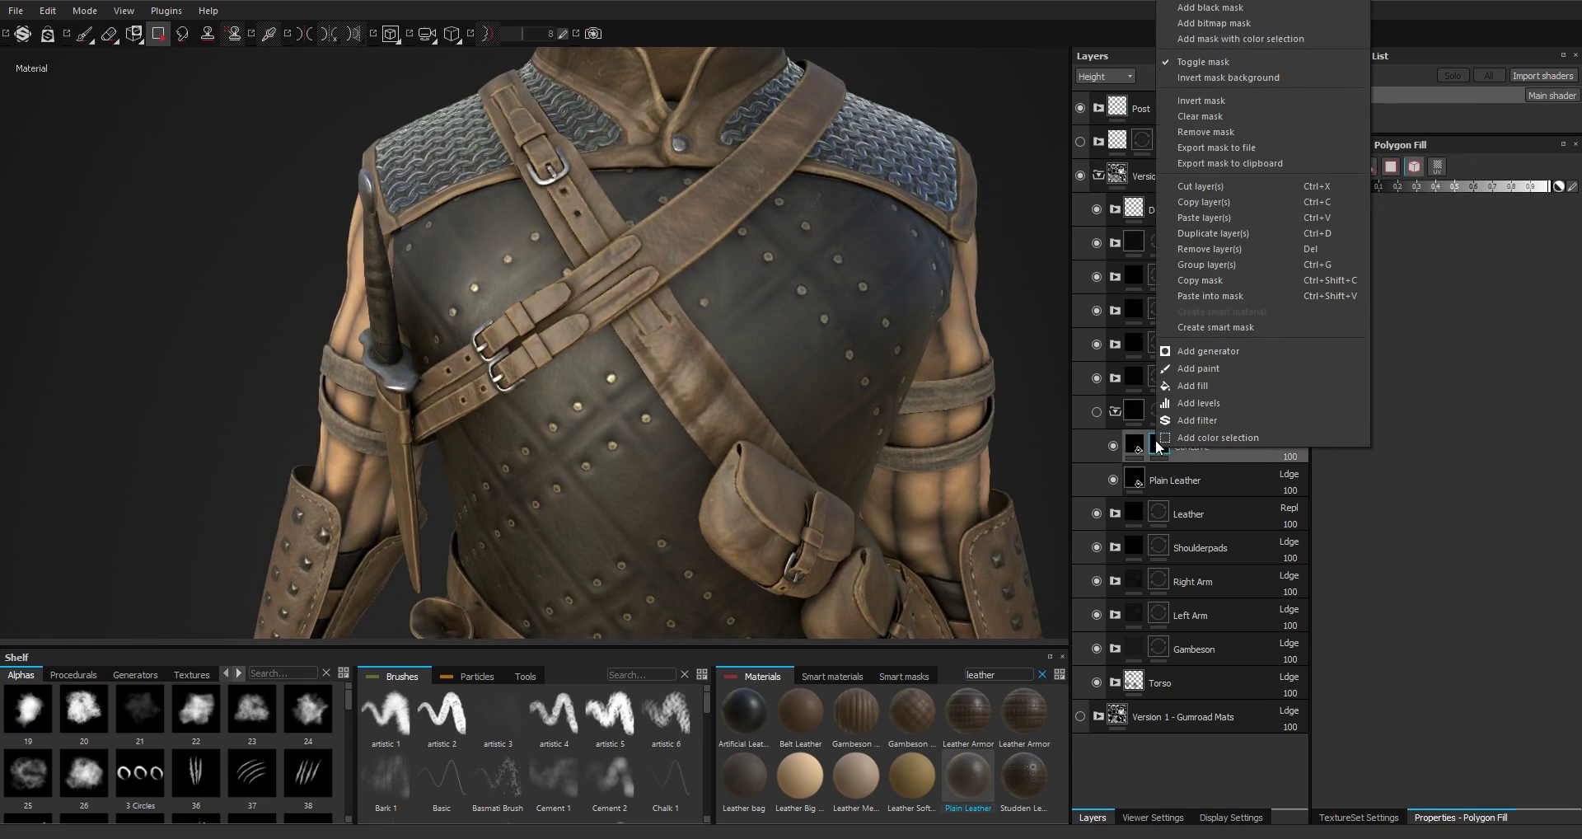
left_click(1237, 349)
left_click(1451, 199)
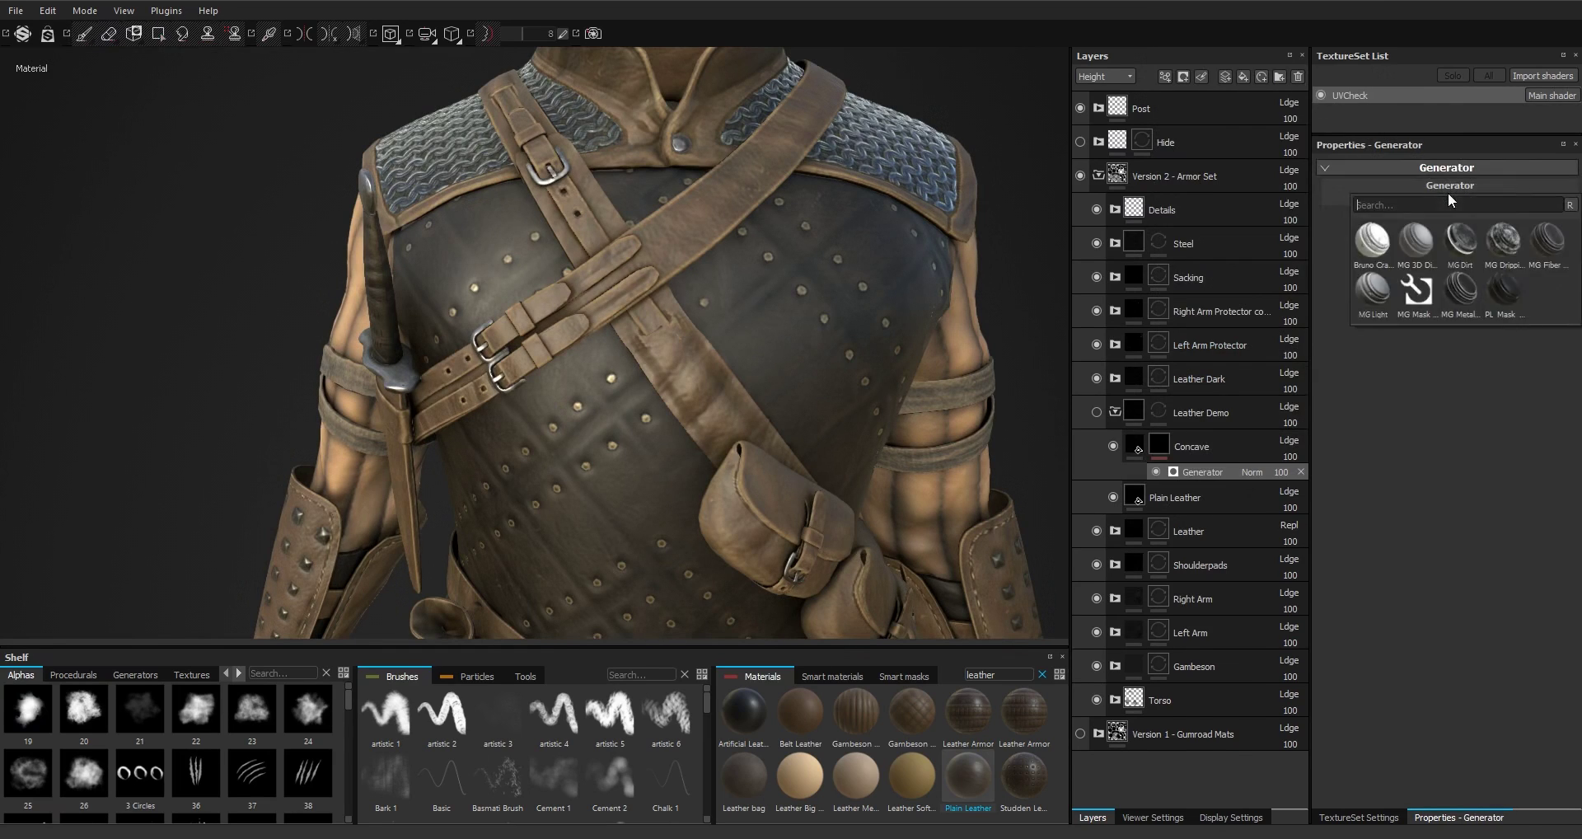
left_click(1416, 294)
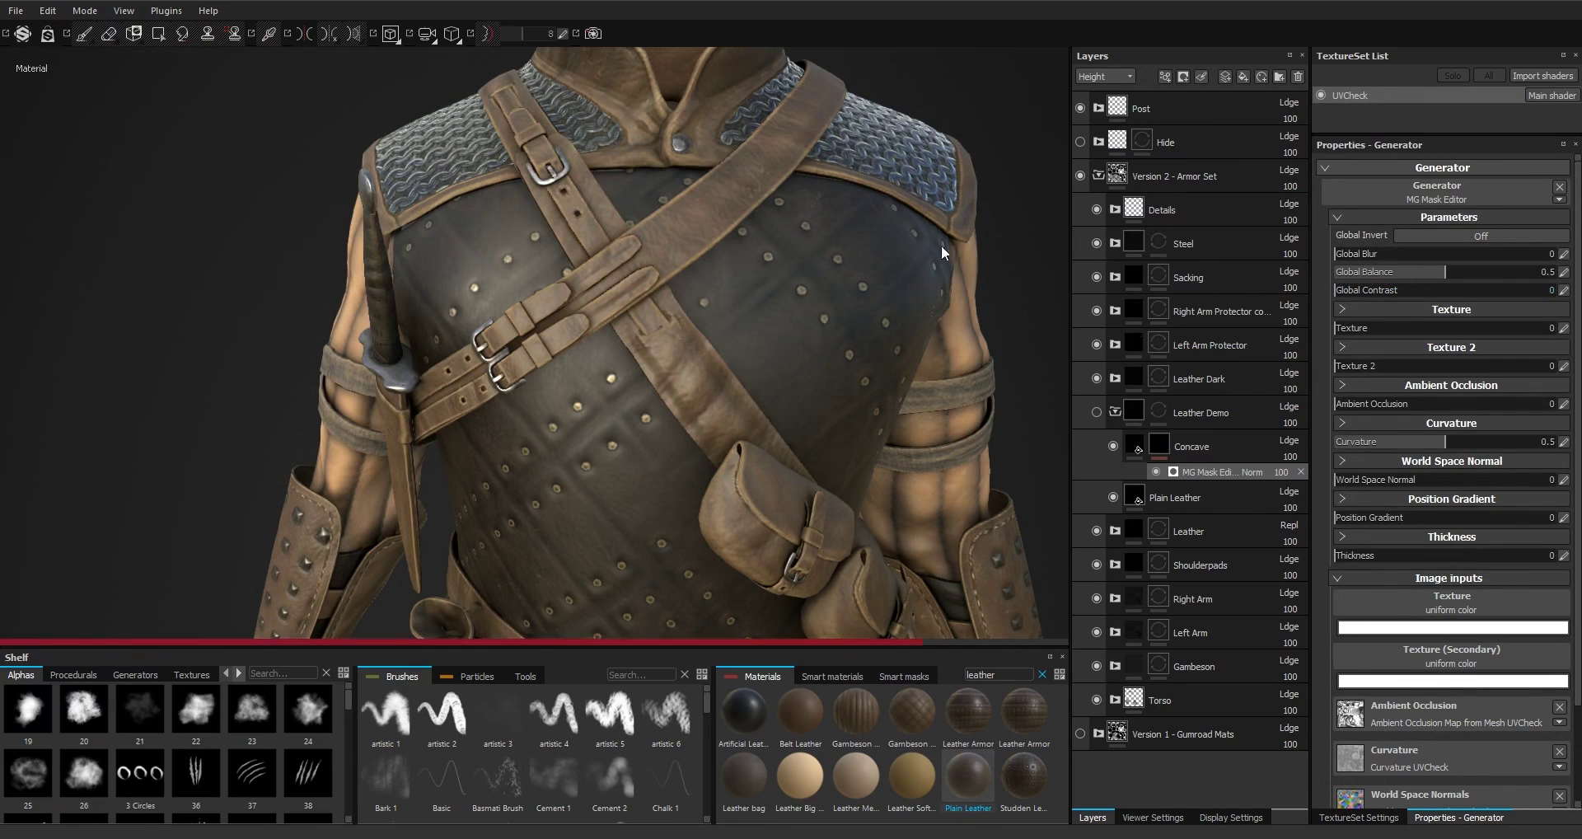
Hide the reference Leather layer and set the generator's Curvature to 0 with Ambient Occlusion raised
left_click(1096, 531)
left_click(1097, 412)
left_click(1161, 444, "alt")
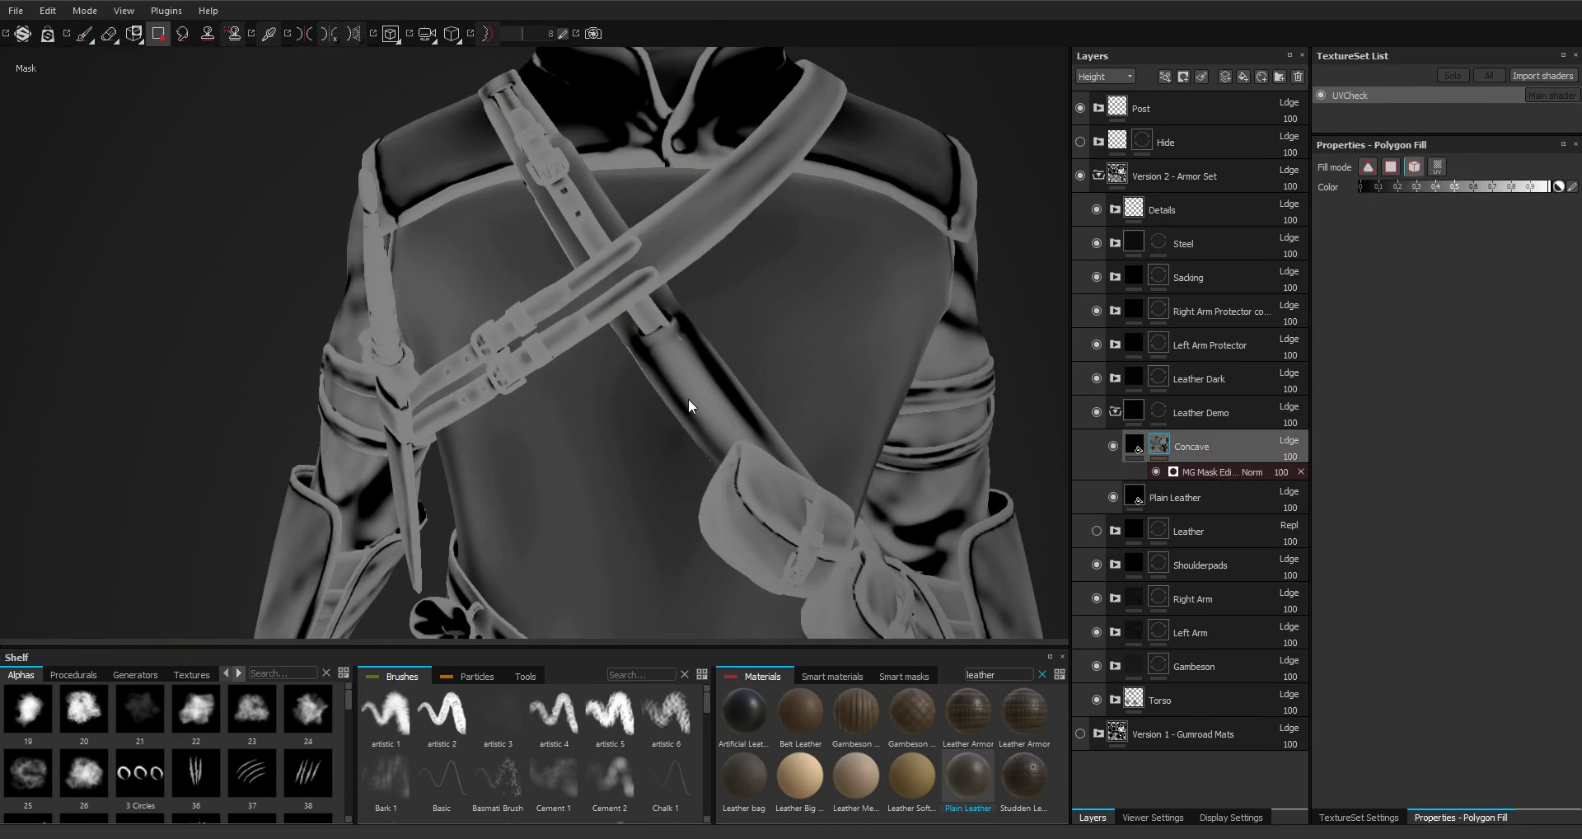
scroll(686, 395, "up", 4)
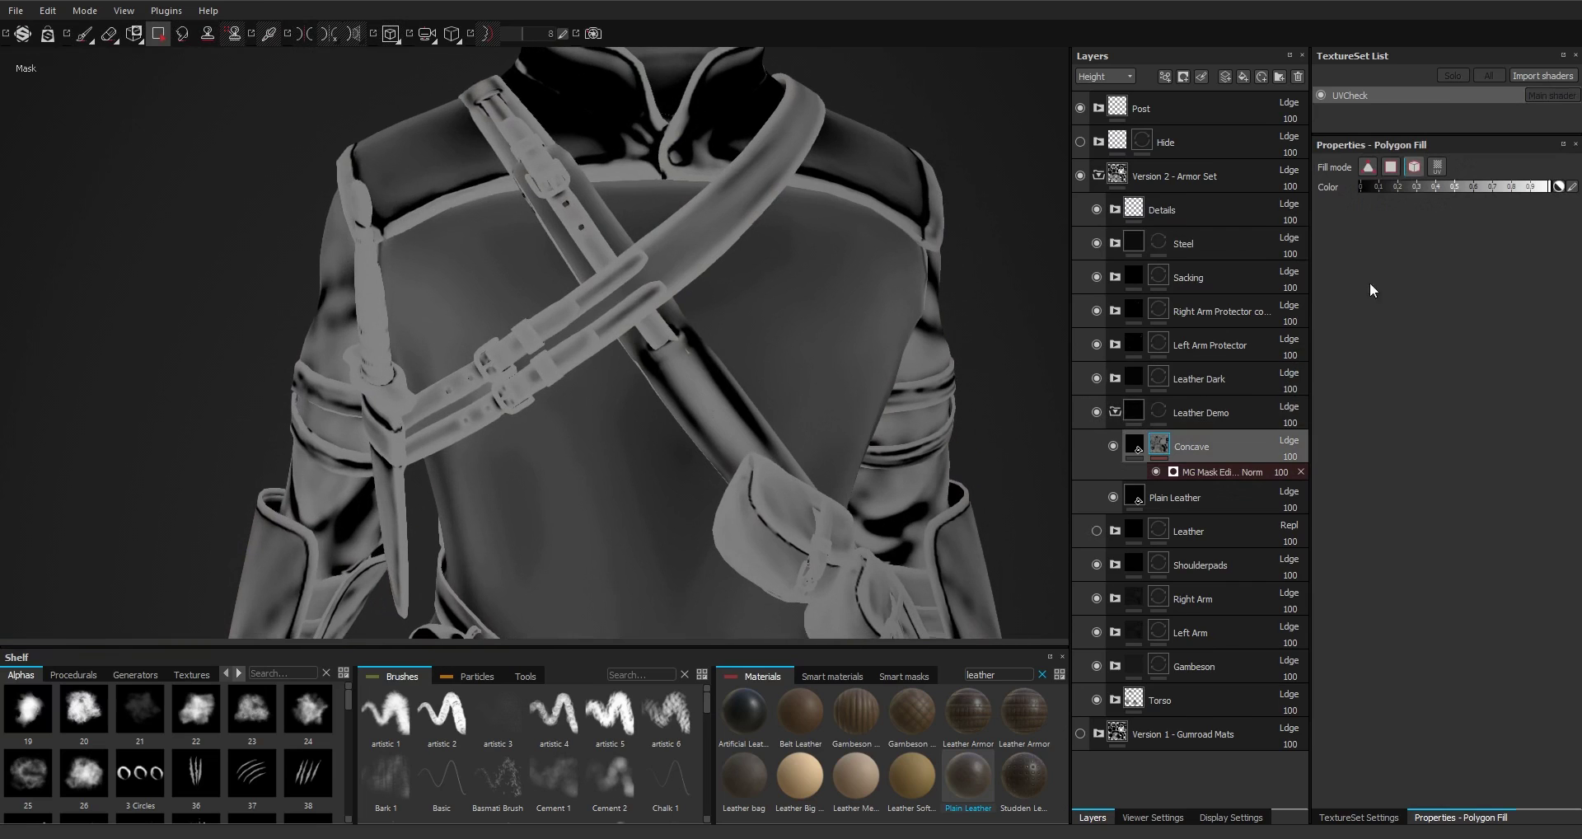
left_click(1209, 471)
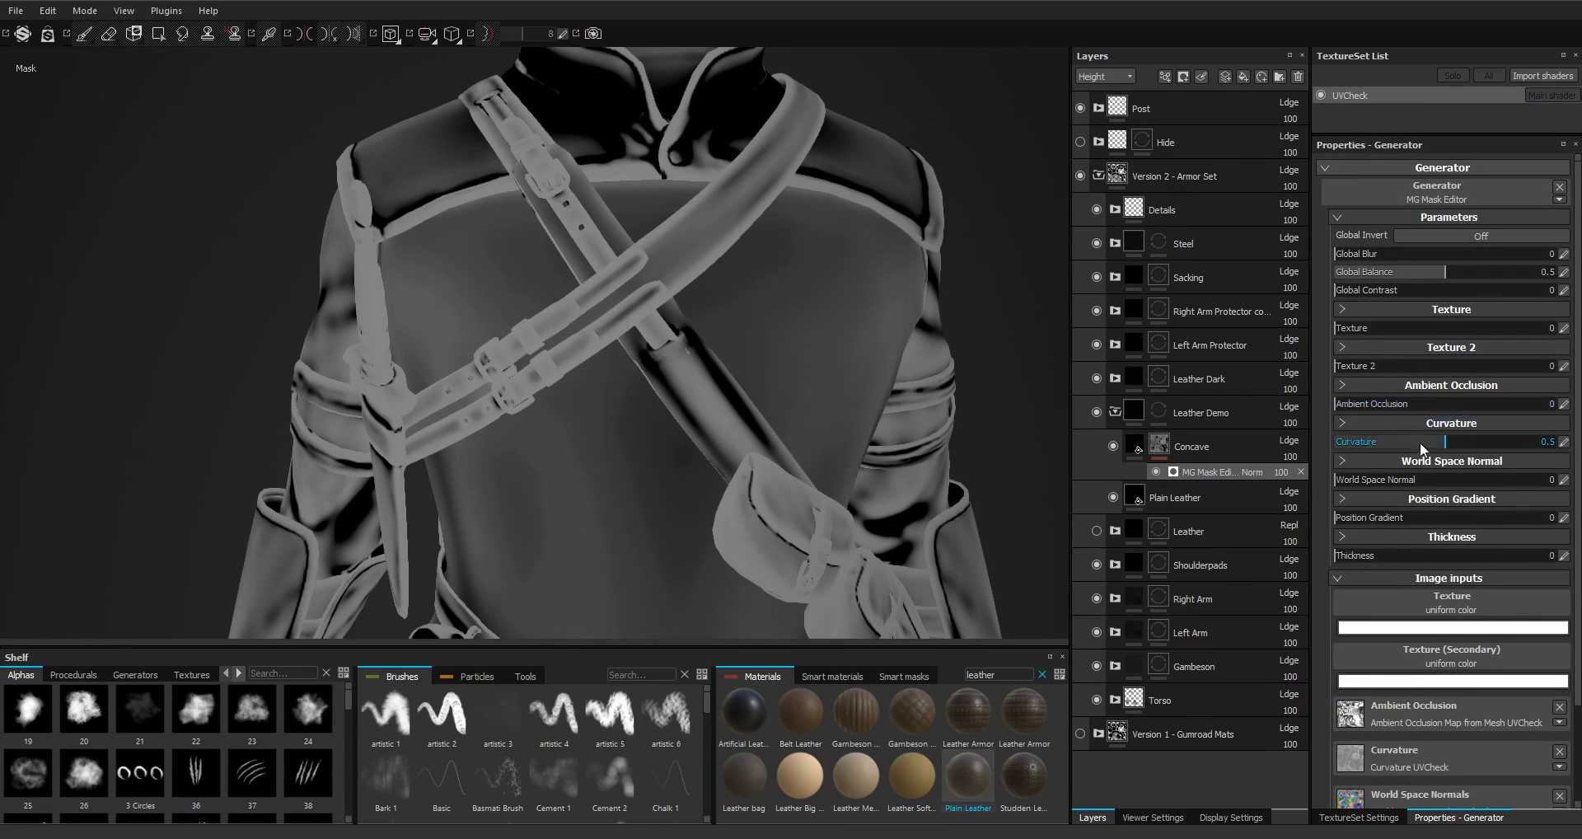
key("ctrl+z")
left_click_drag(1356, 403, 1371, 403)
Set the mask's Ambient Occlusion blending mode to Screen and turn Invert on
left_click(1435, 385)
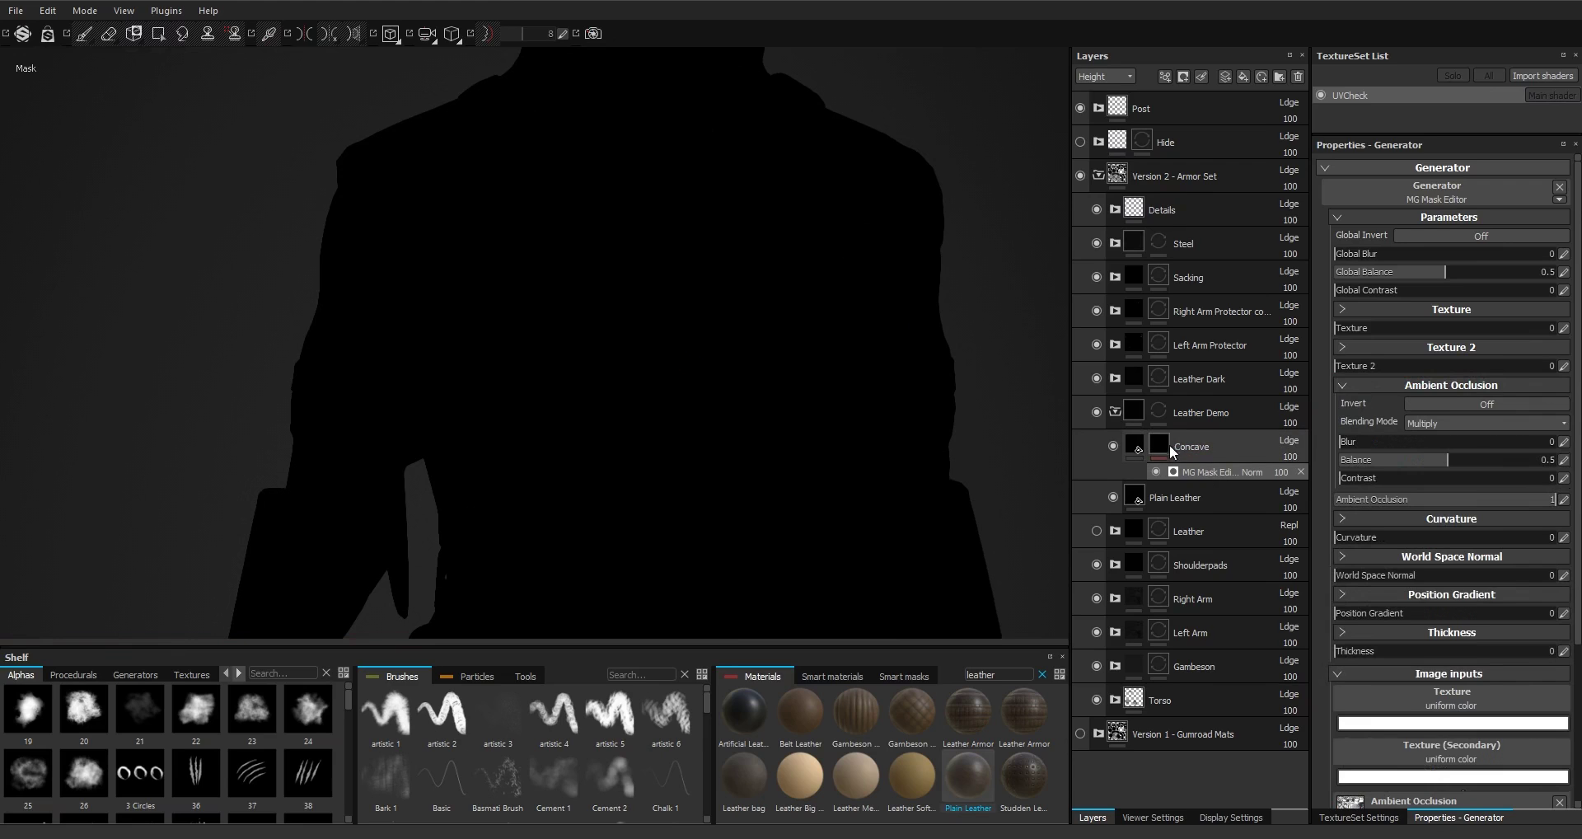
mouse_move(1162, 447)
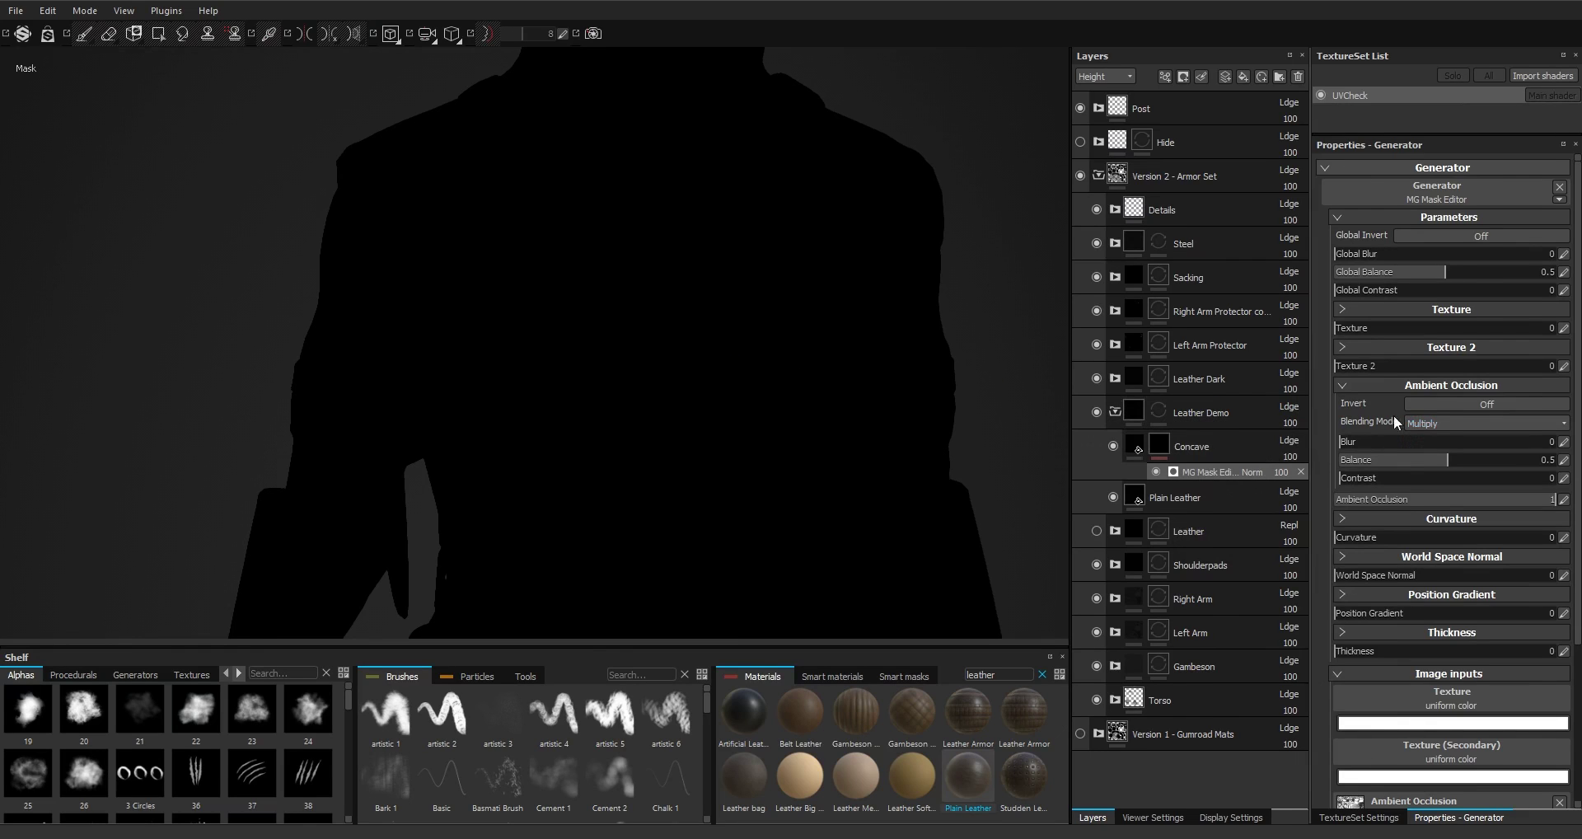
left_click(1438, 422)
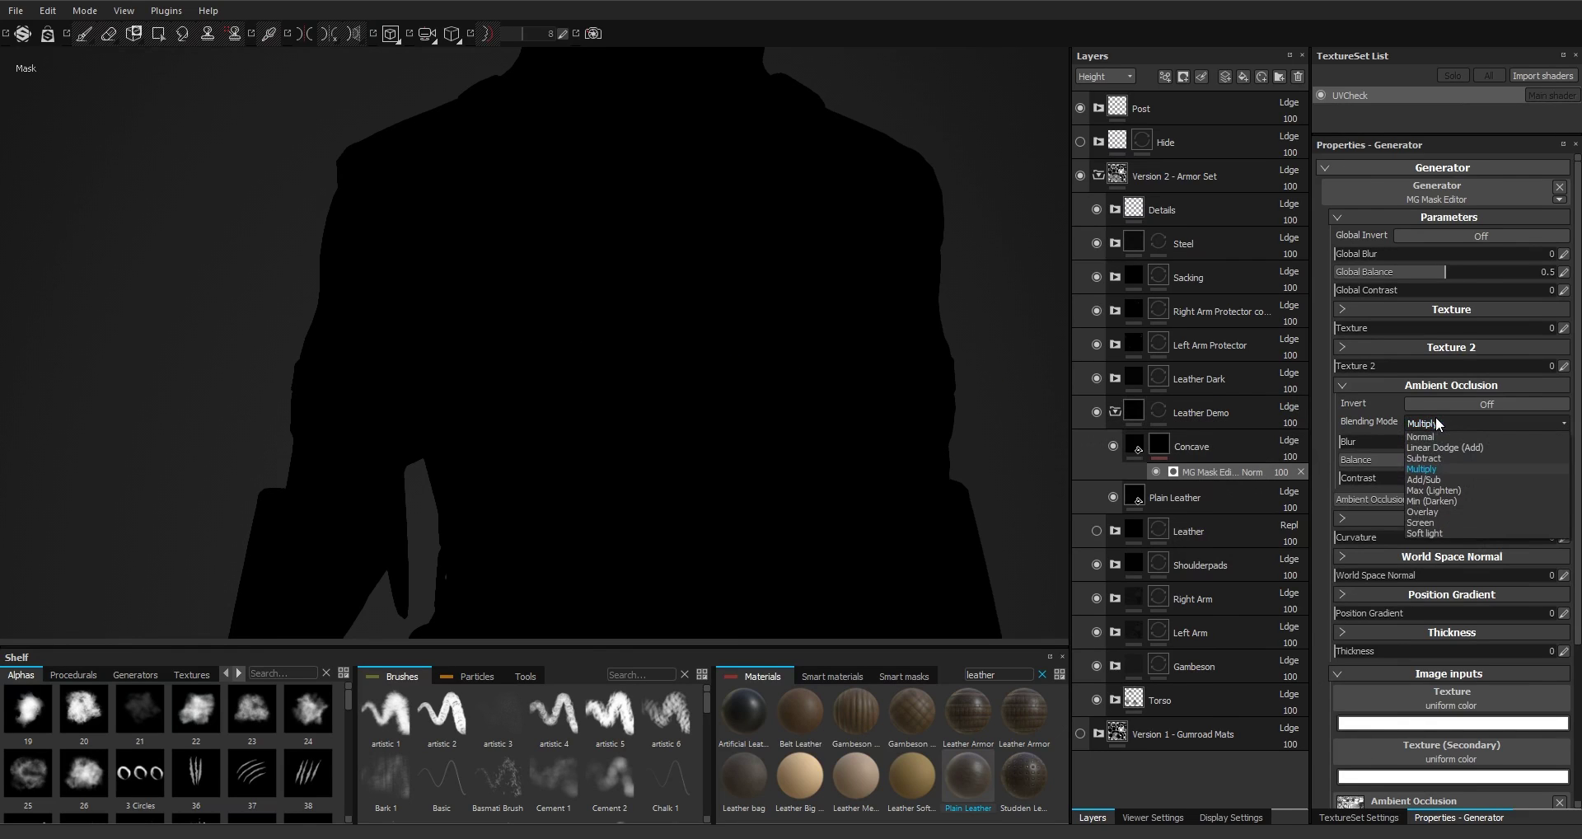
left_click(1437, 522)
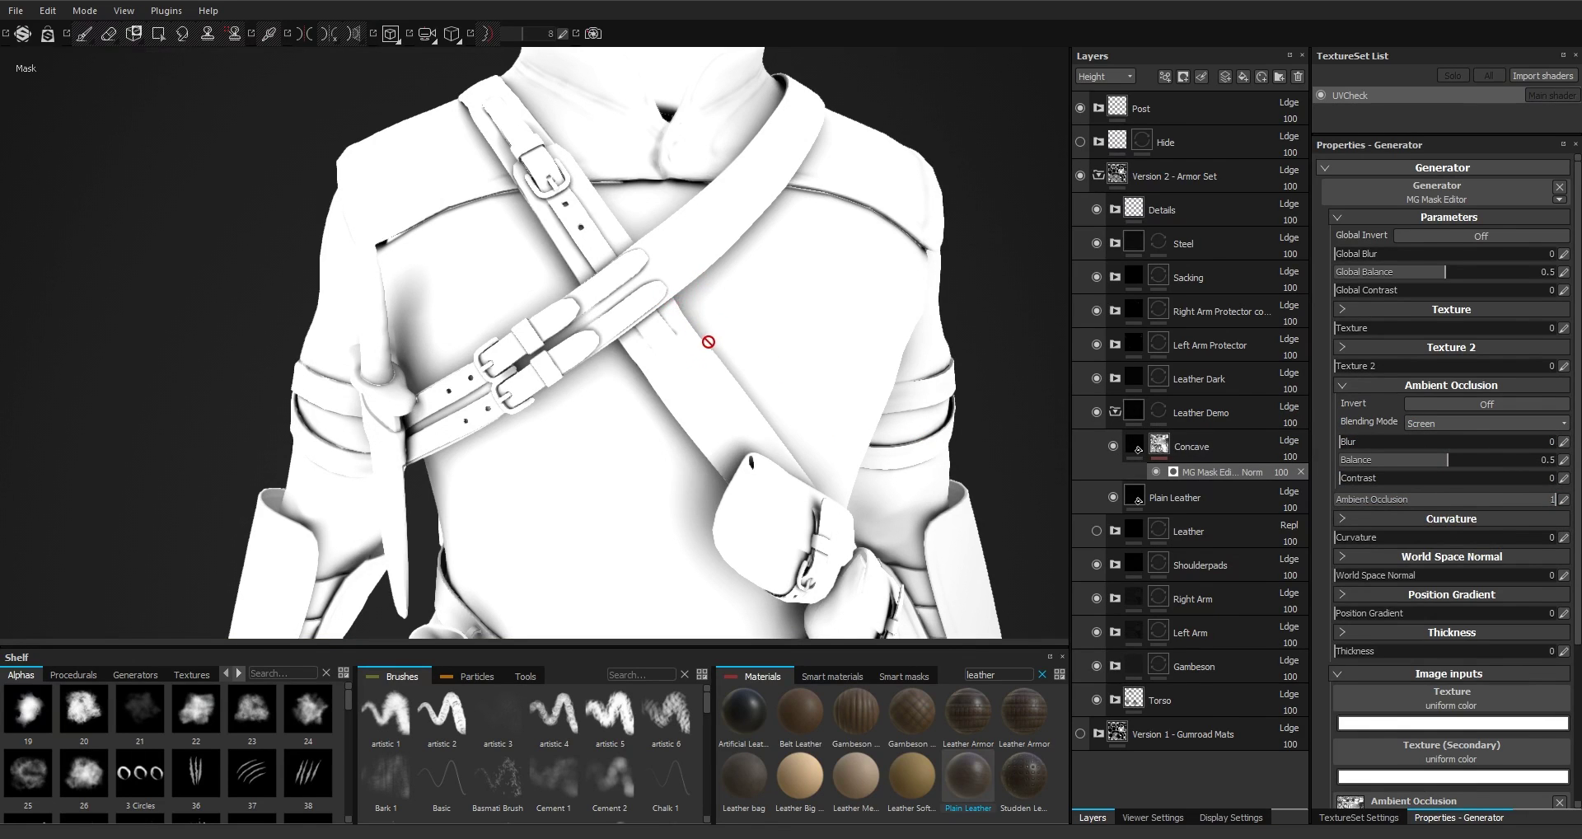
left_click(1490, 403)
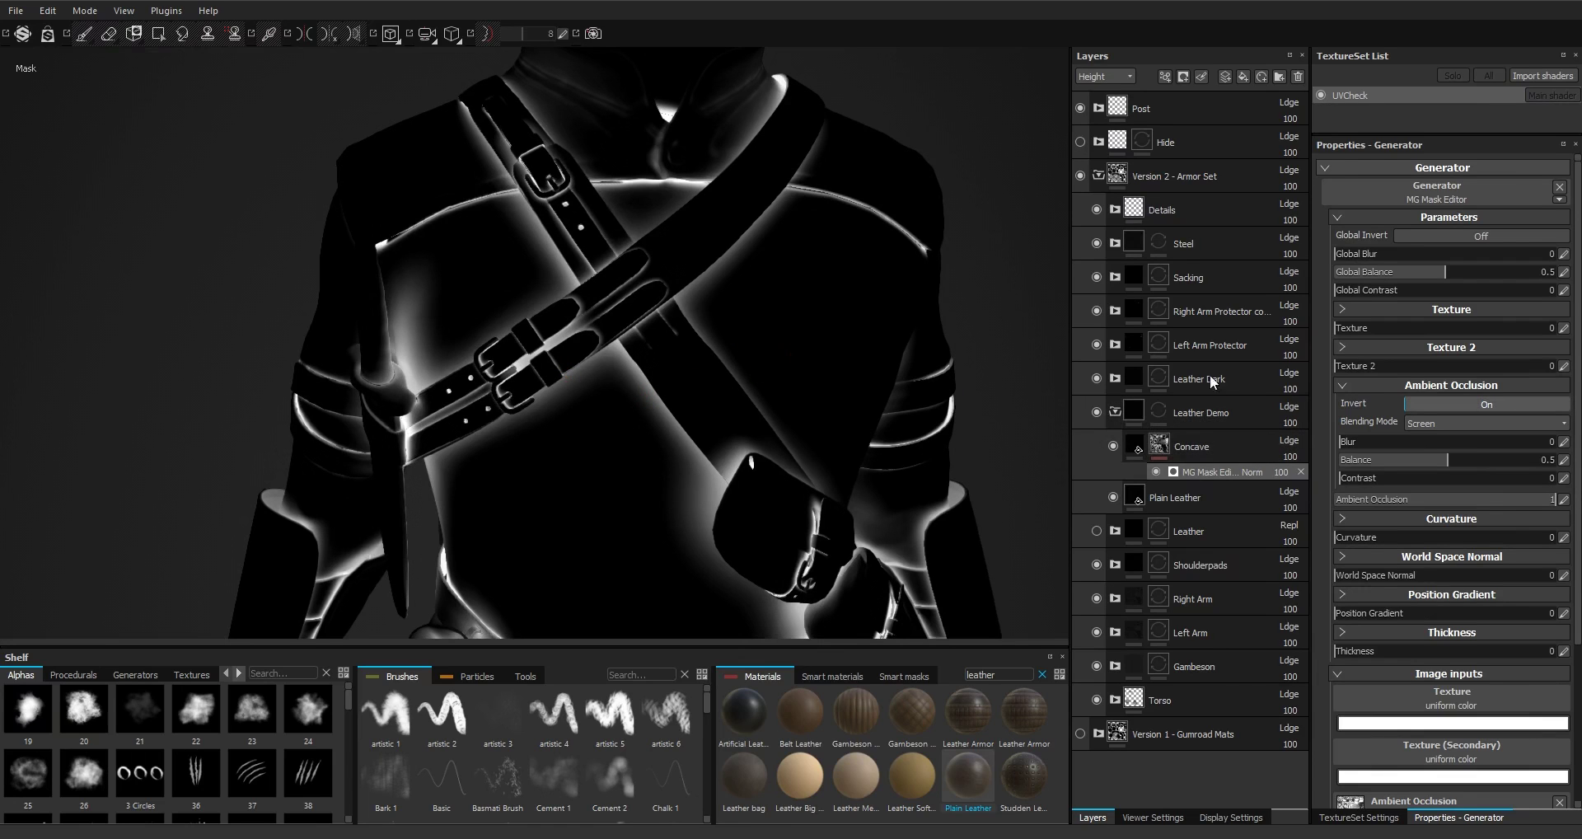
left_click(1410, 384)
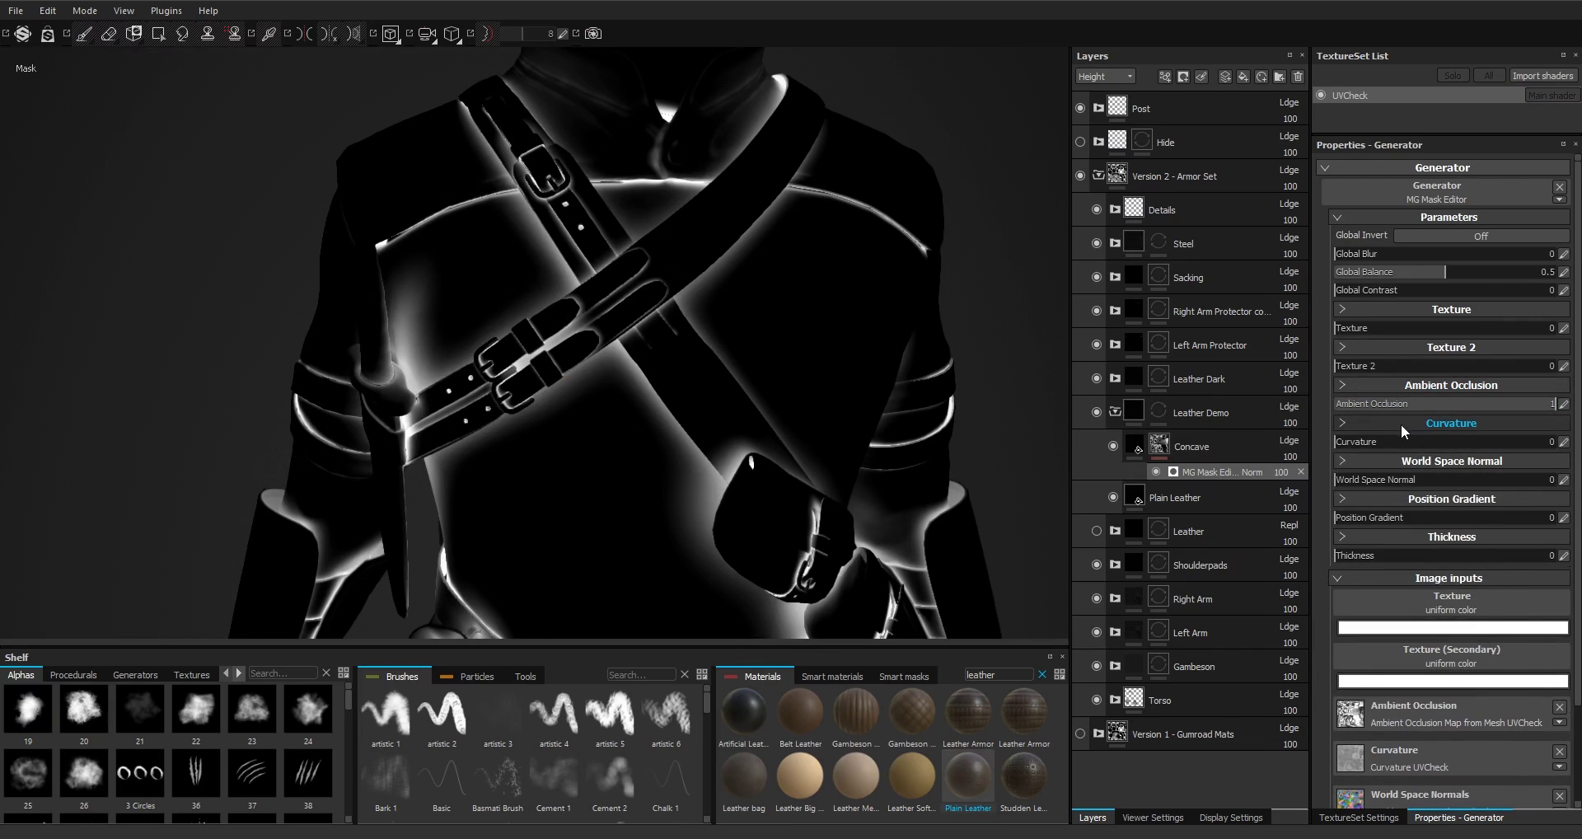
Set mask Curvature to 1 in Cavities mode, with Fine at 0.8 and Brightness 0
left_click_drag(1410, 441, 1557, 442)
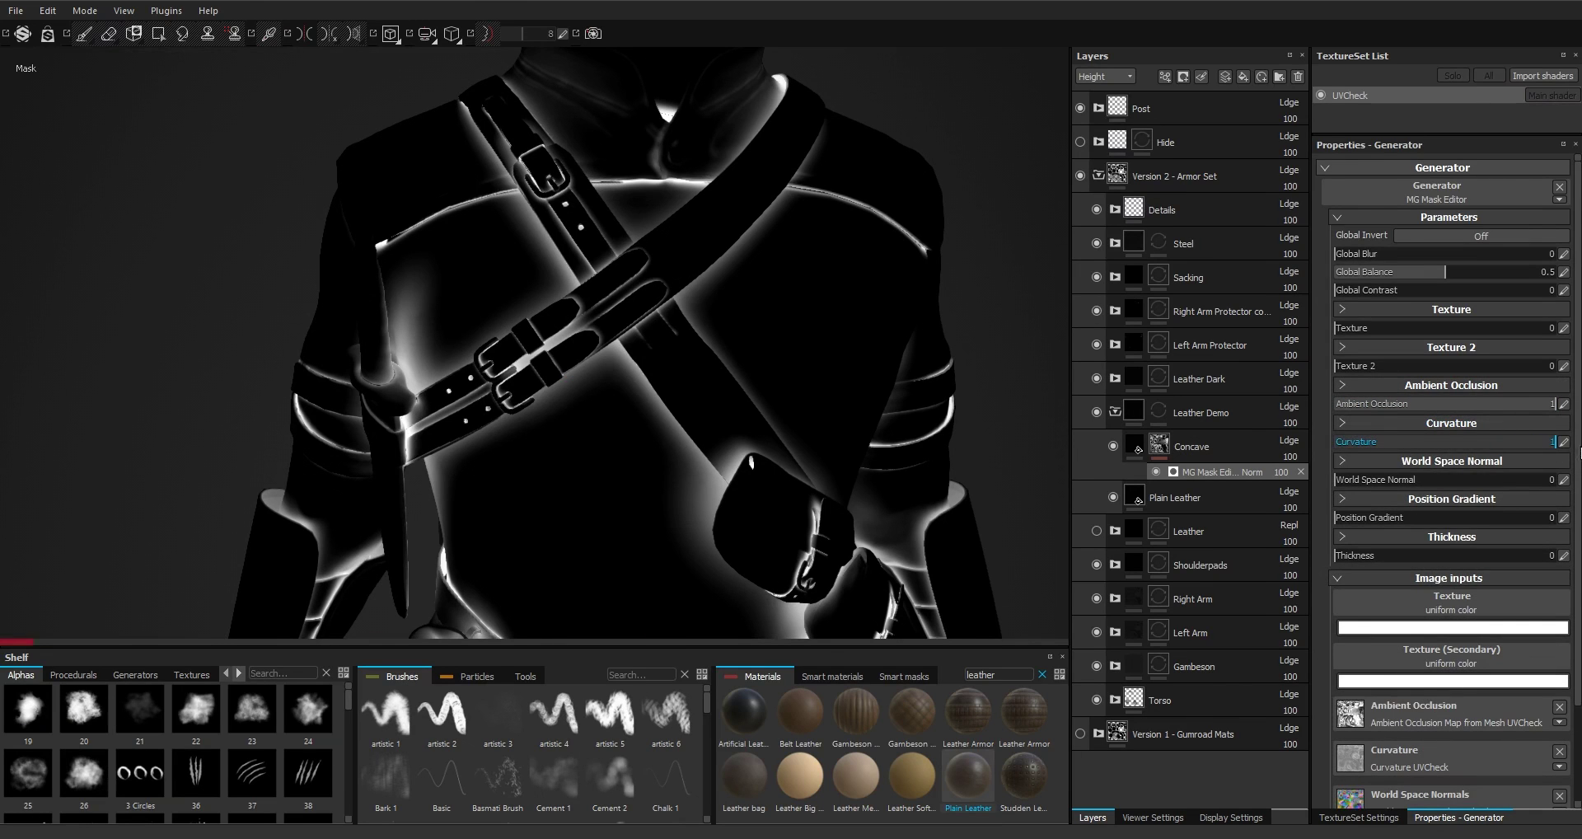
left_click(1407, 420)
left_click(1388, 402)
left_click(1483, 480)
left_click(1462, 501)
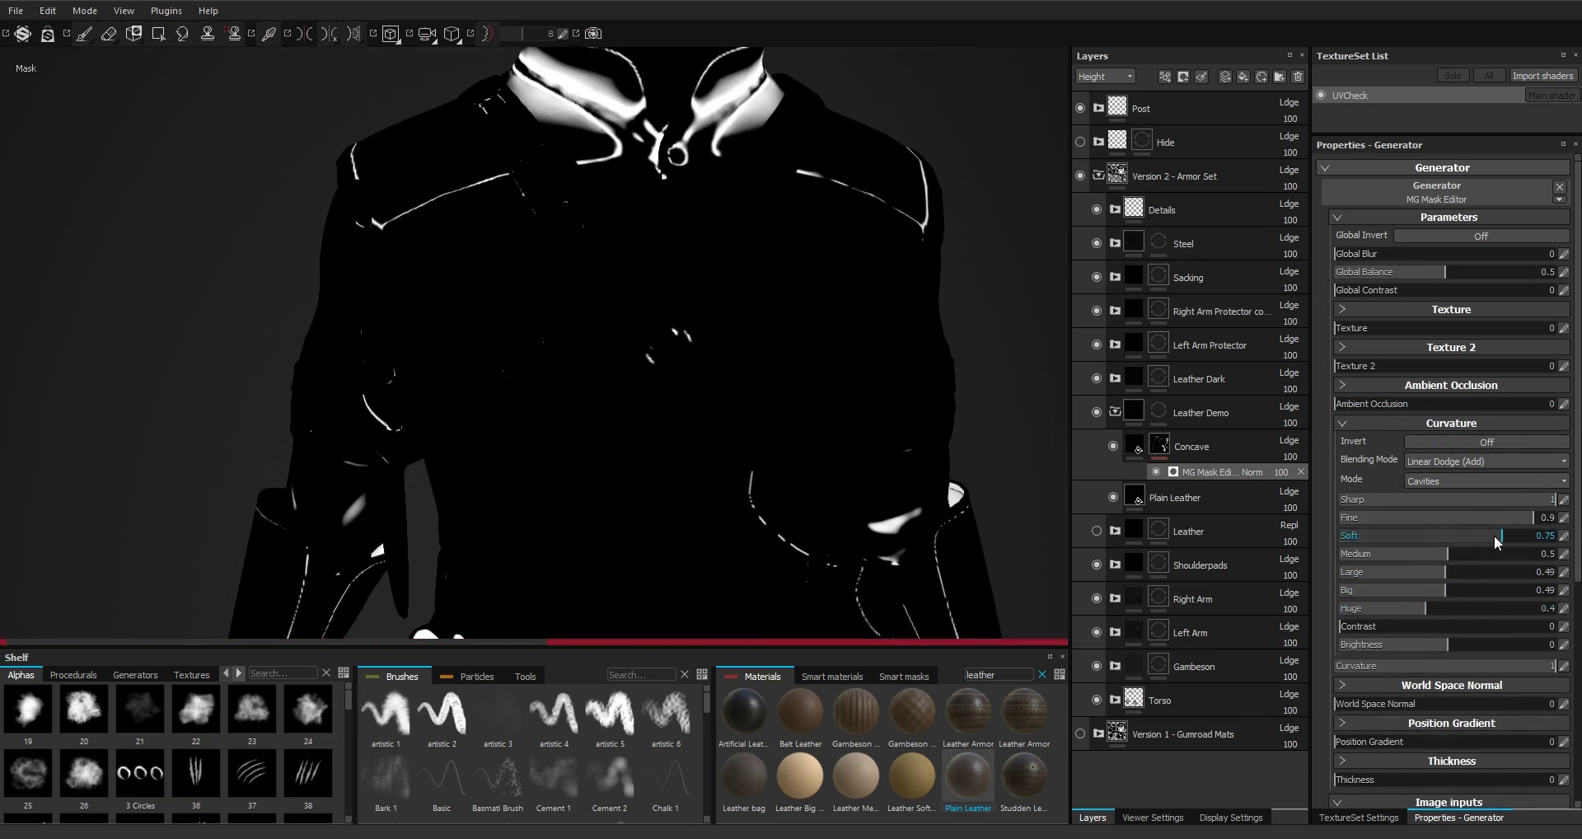
left_click(1441, 572)
left_click(1506, 516)
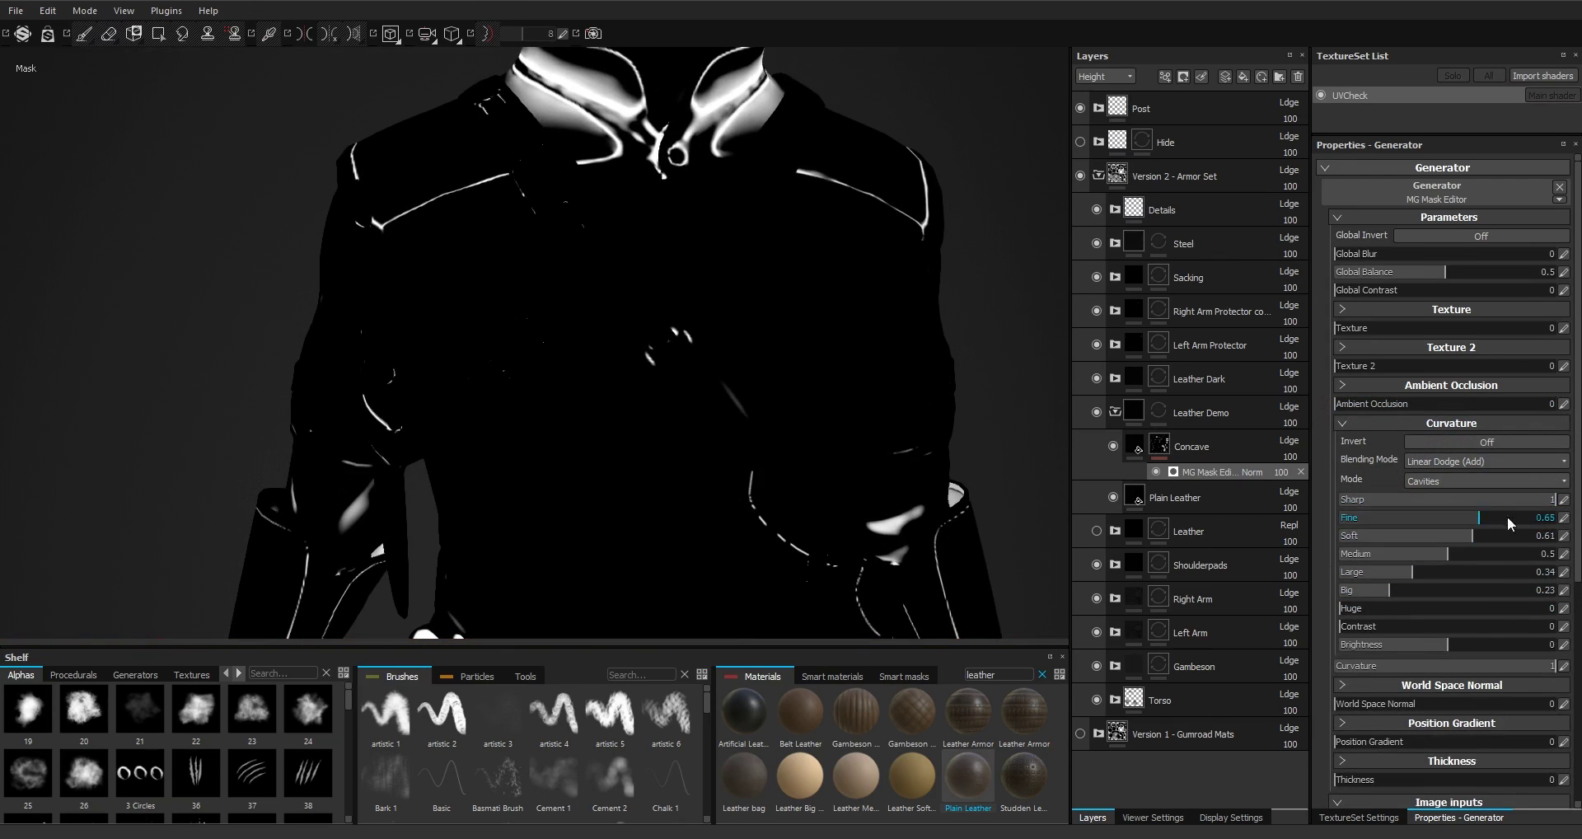
double_click(1437, 643)
type("0")
key("Return")
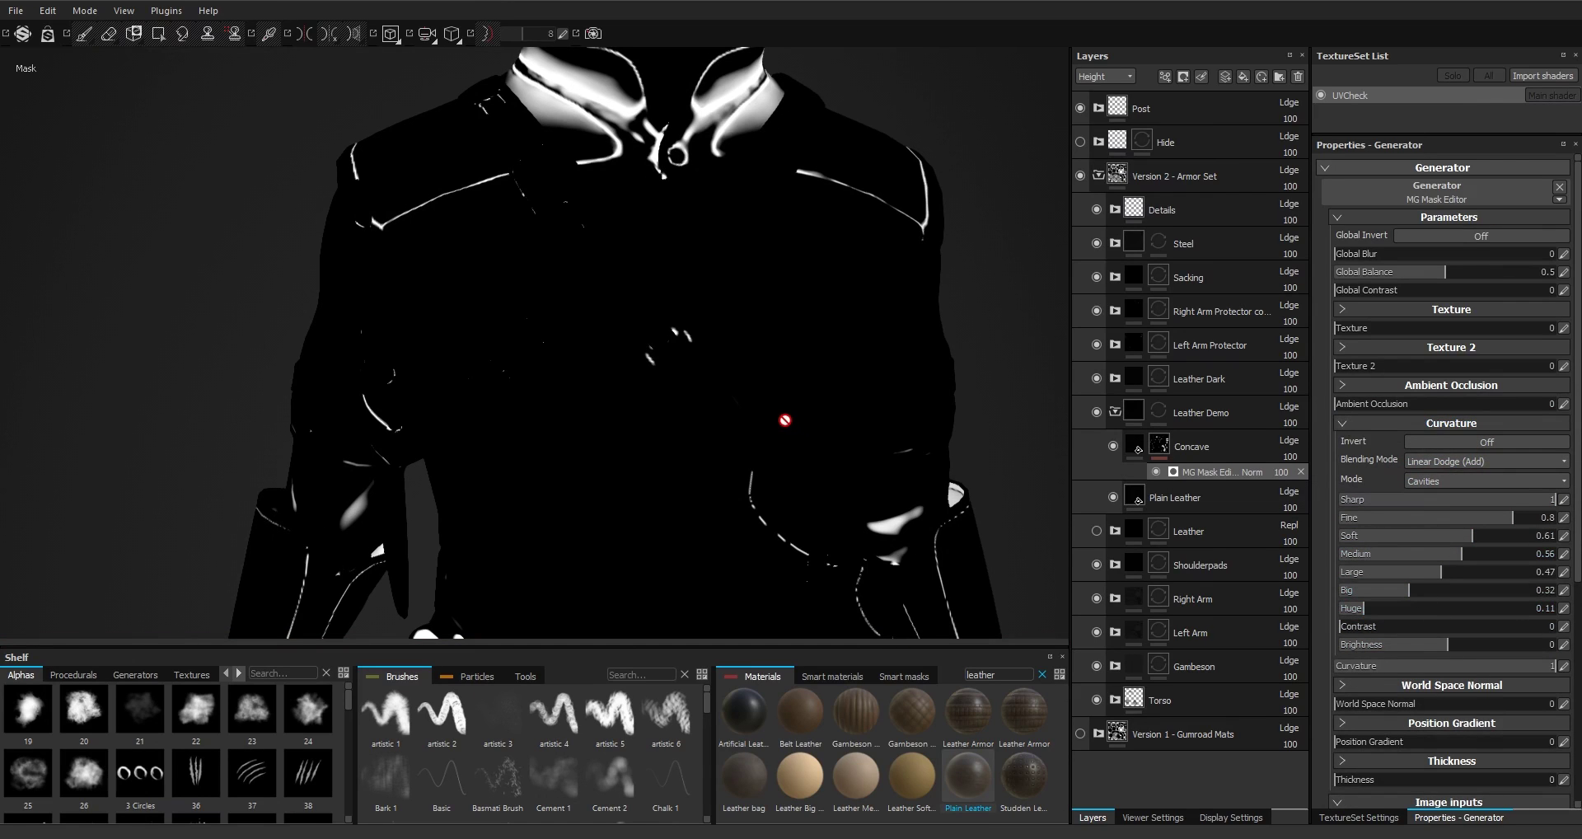
left_click(1344, 425)
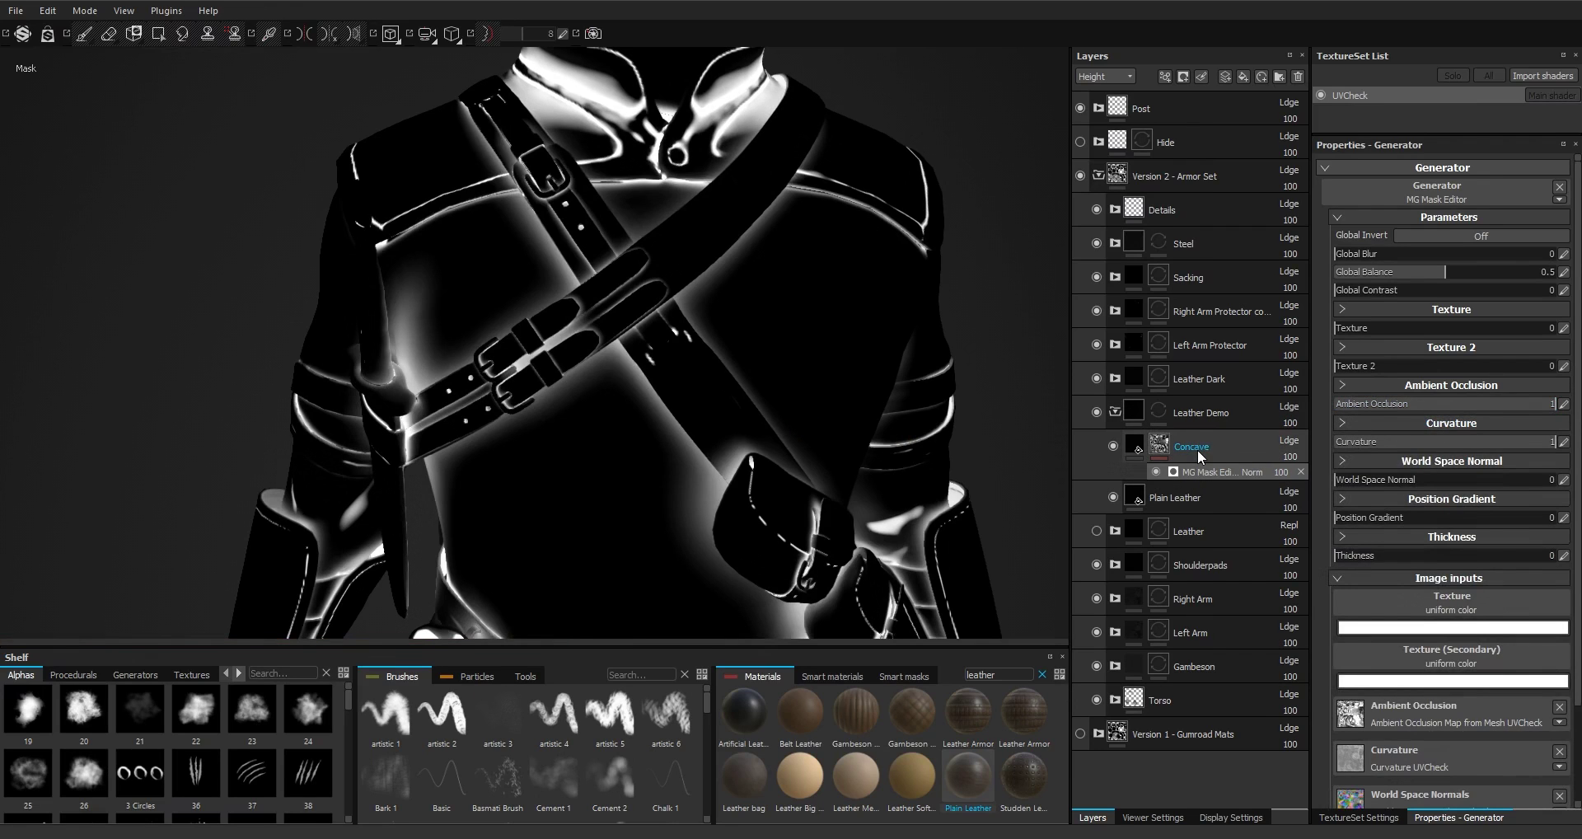
Set the Concave Plain Leather fill's luminosity to 0.38 and inspect the darkened straps
left_click(1137, 445)
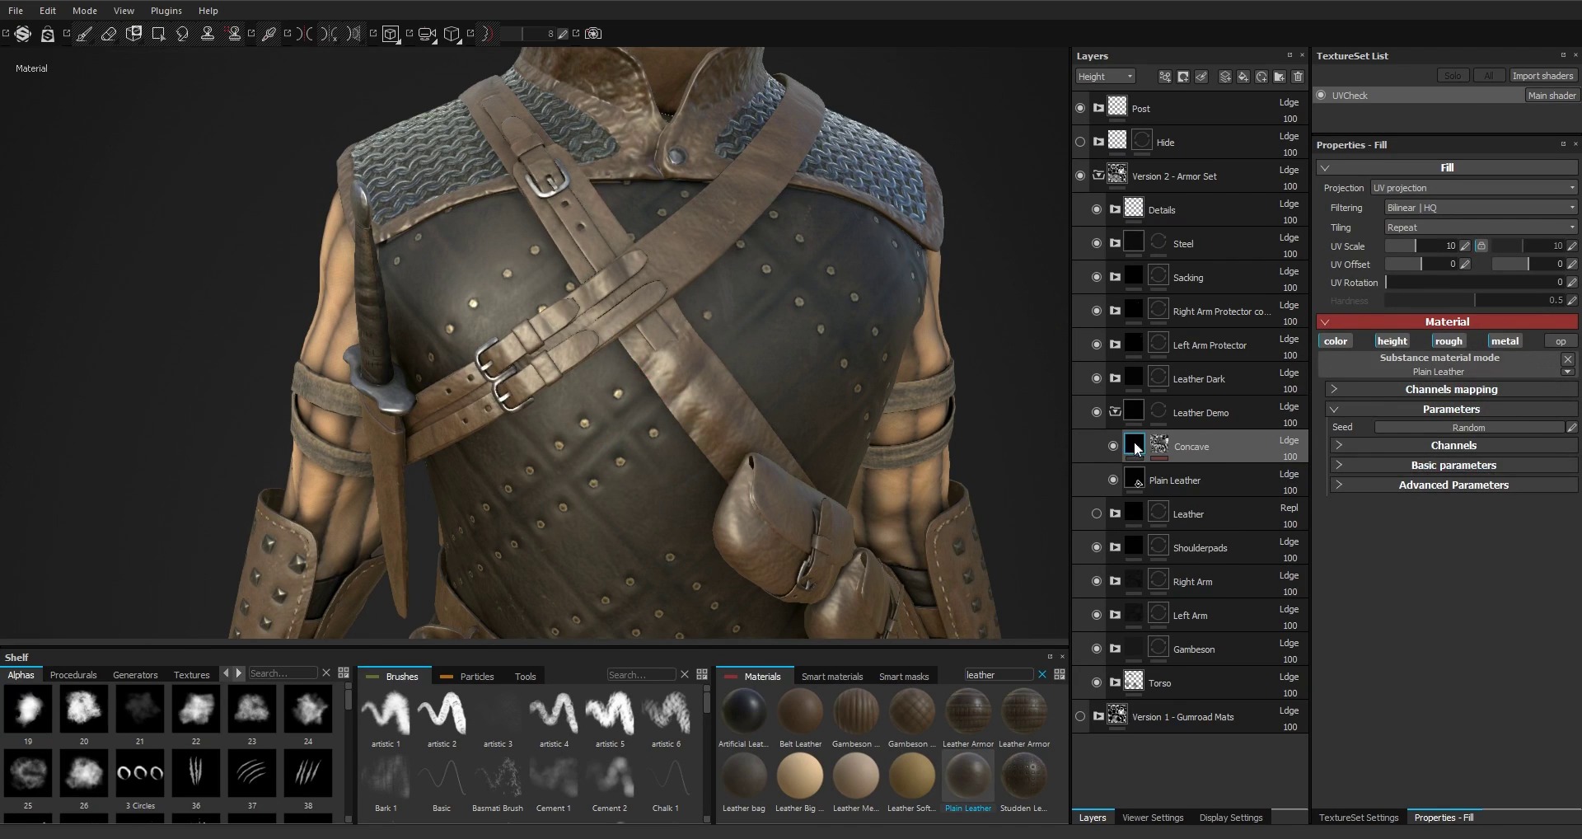
left_click(1339, 465)
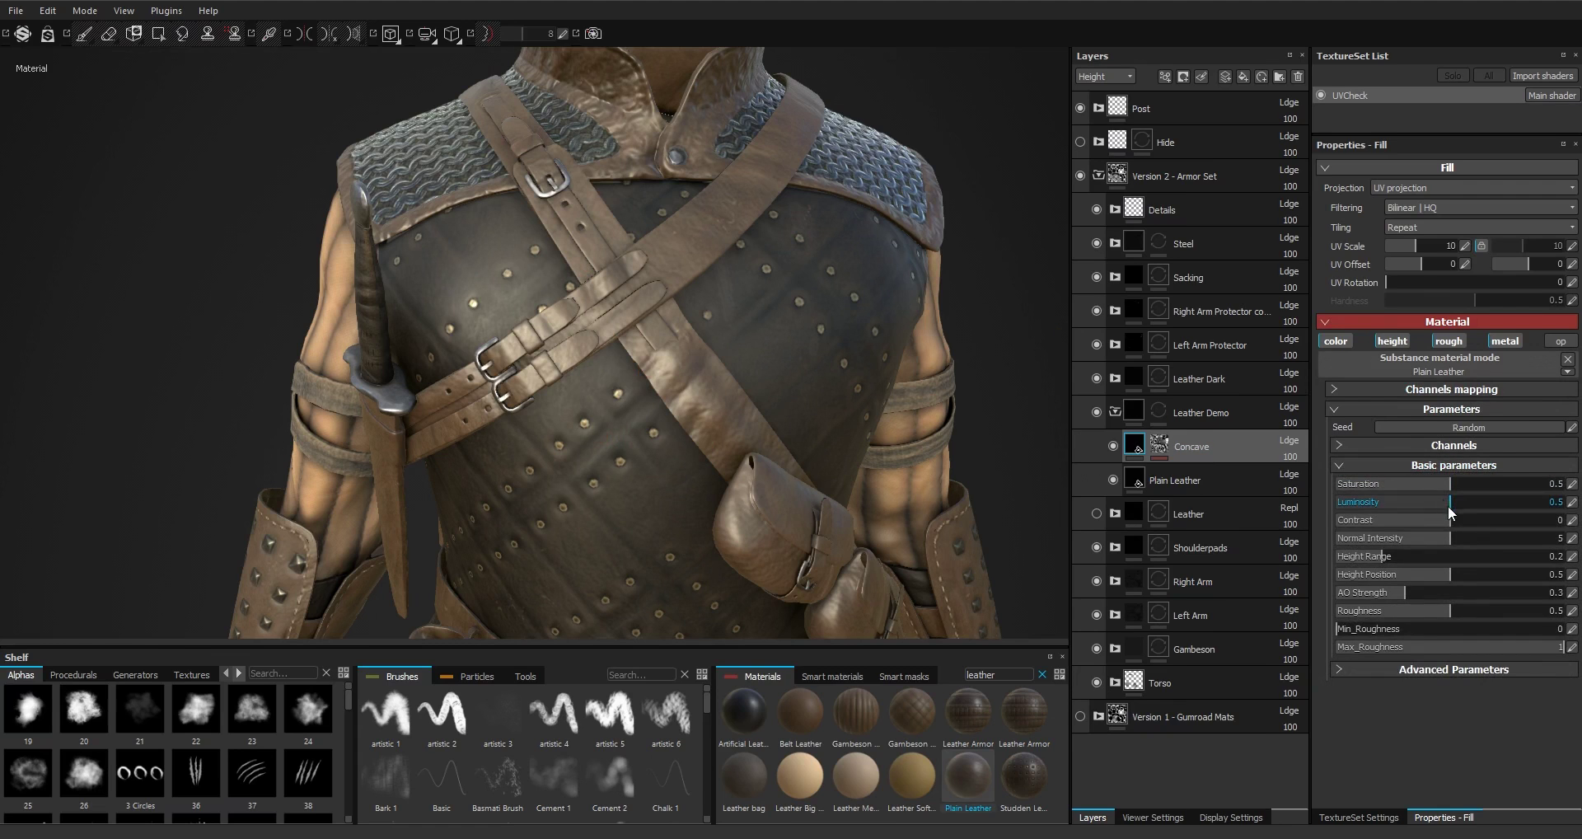
left_click(1423, 501)
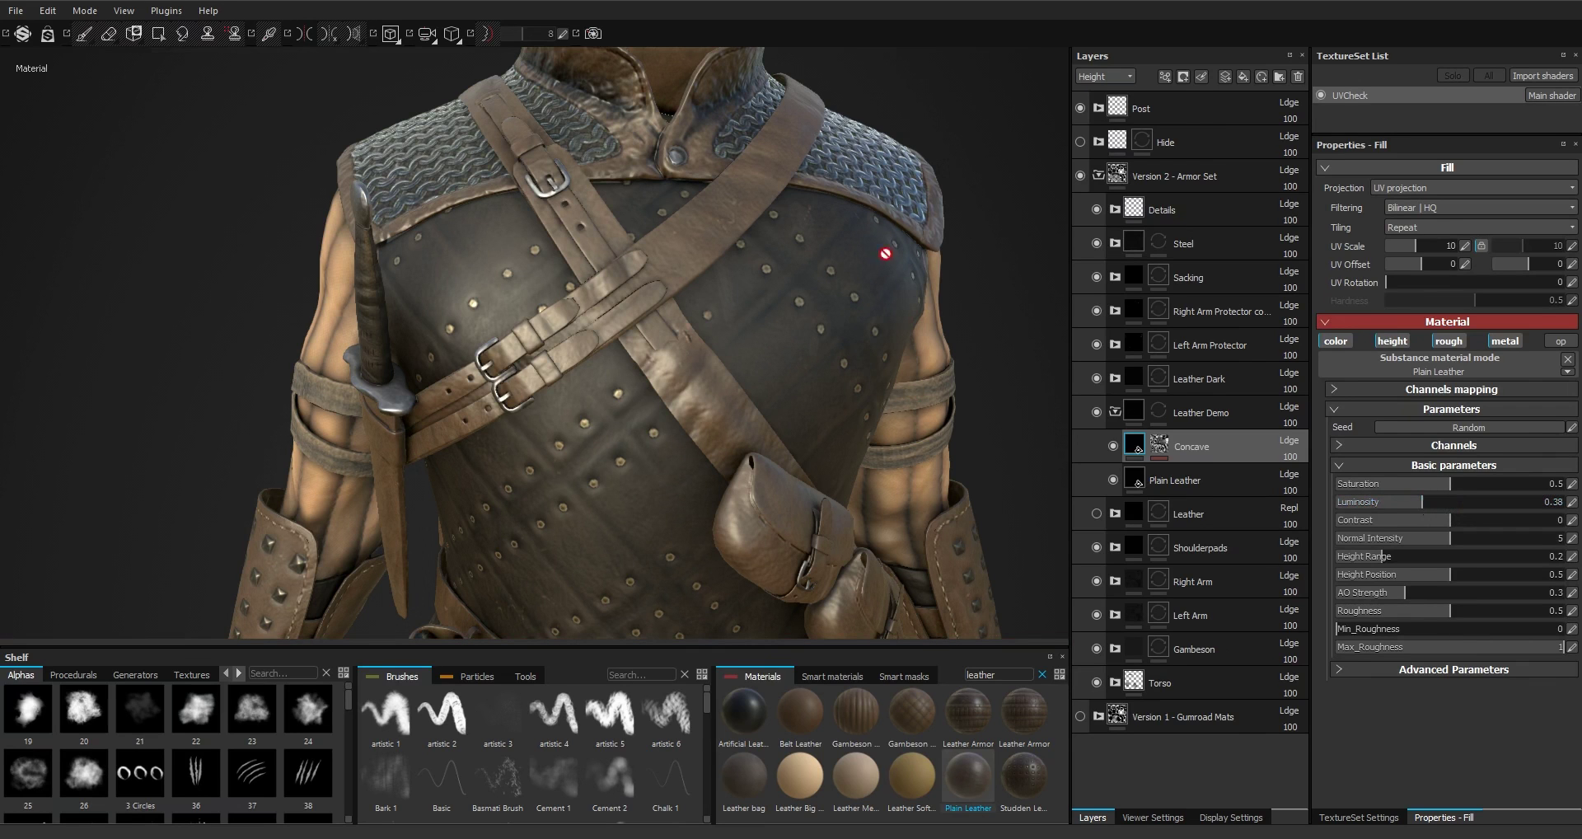
left_click_drag(883, 219, 816, 312, "alt")
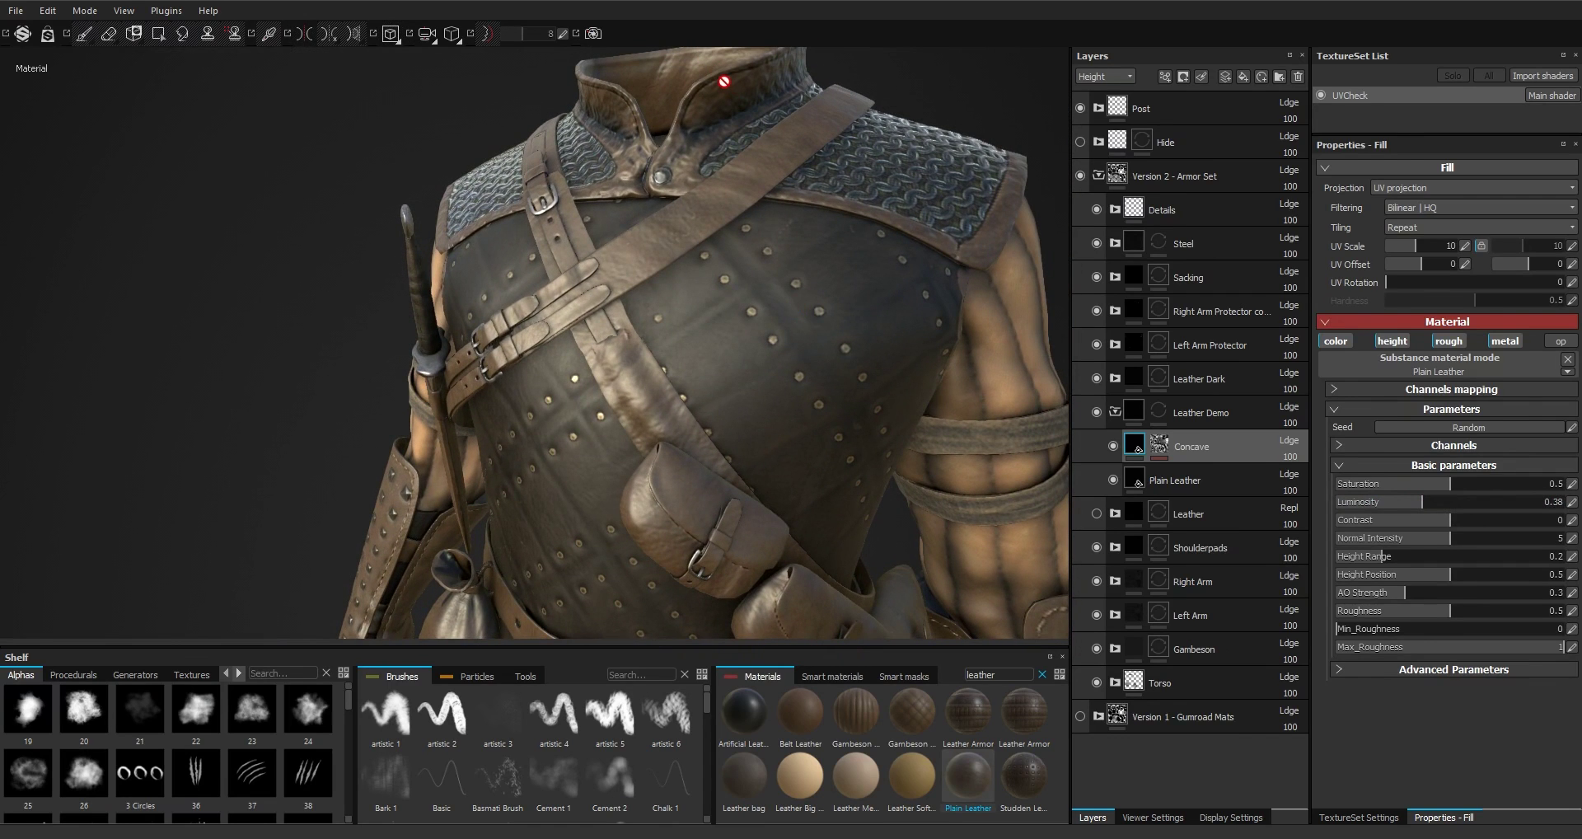
left_click_drag(896, 156, 742, 186, "alt")
right_click_drag(742, 185, 733, 208, "alt")
left_click_drag(734, 209, 722, 264, "alt")
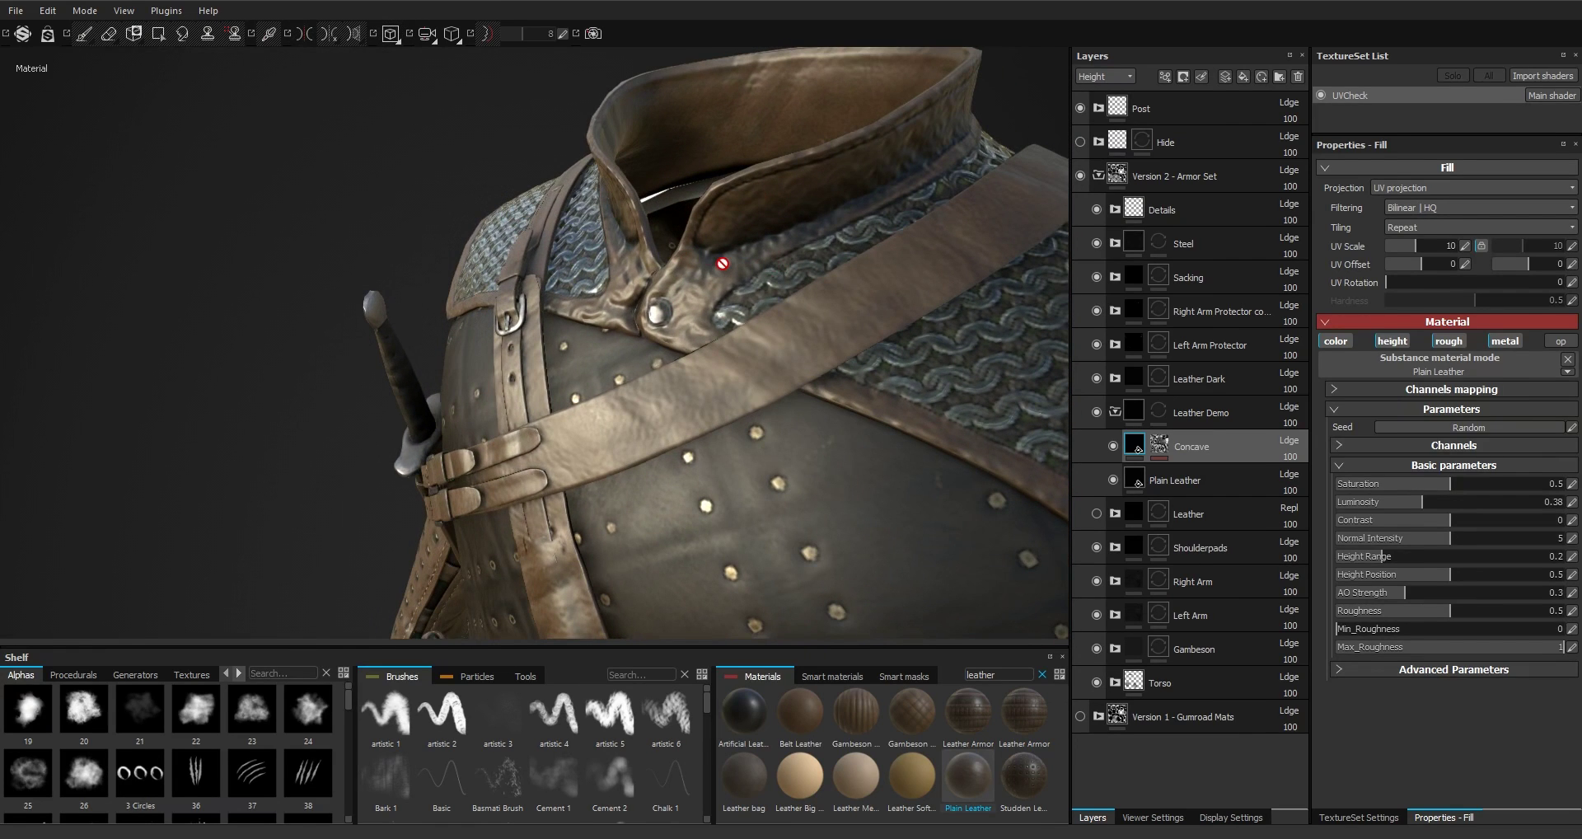
Set Plain Leather, Concave and the Leather Demo folder to Replace blending
left_click(1288, 445)
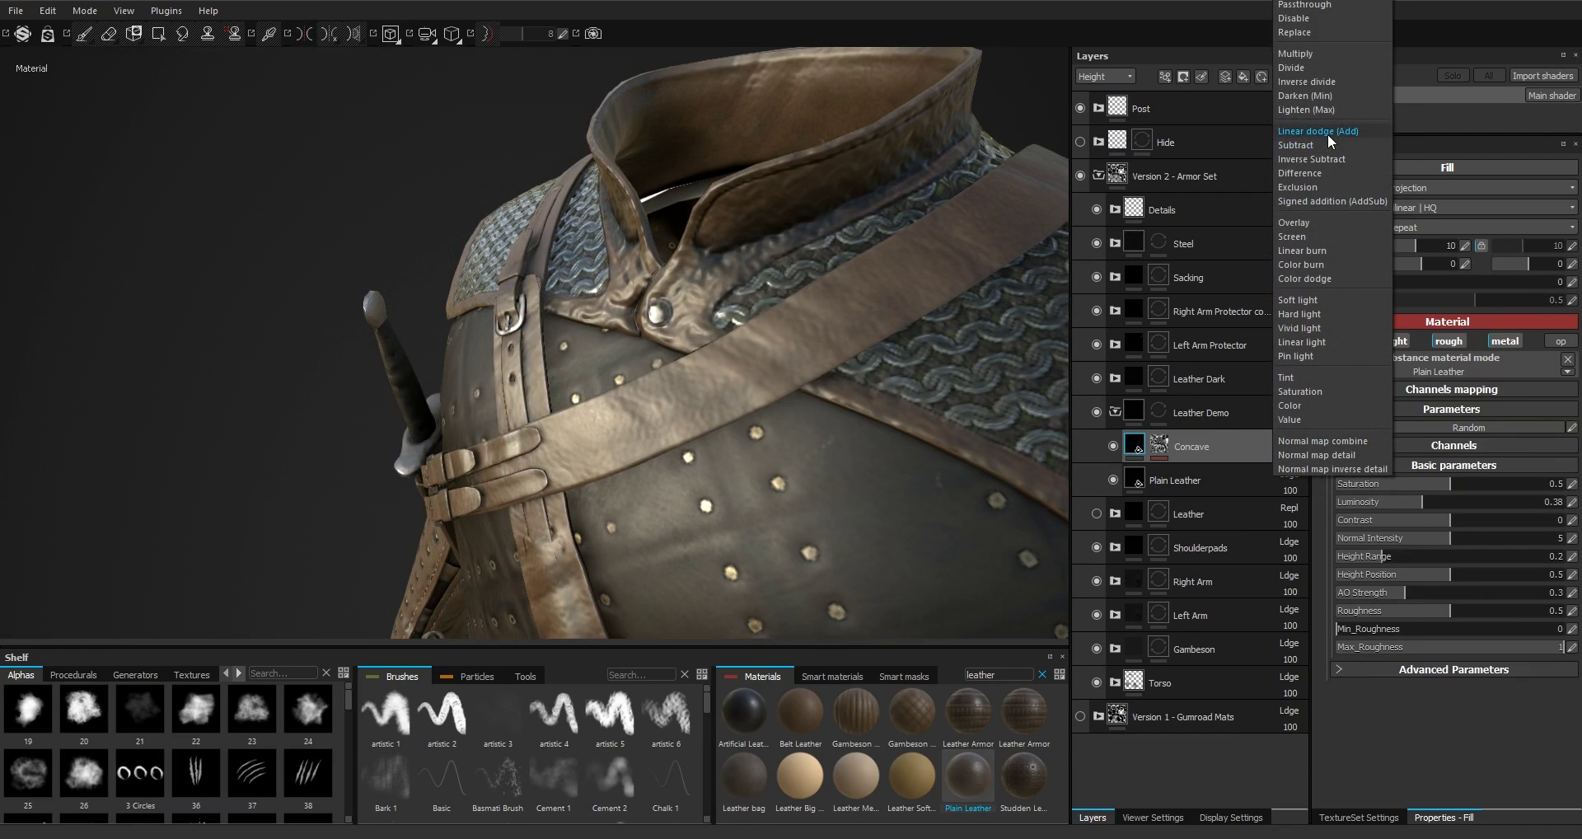
left_click(1194, 492)
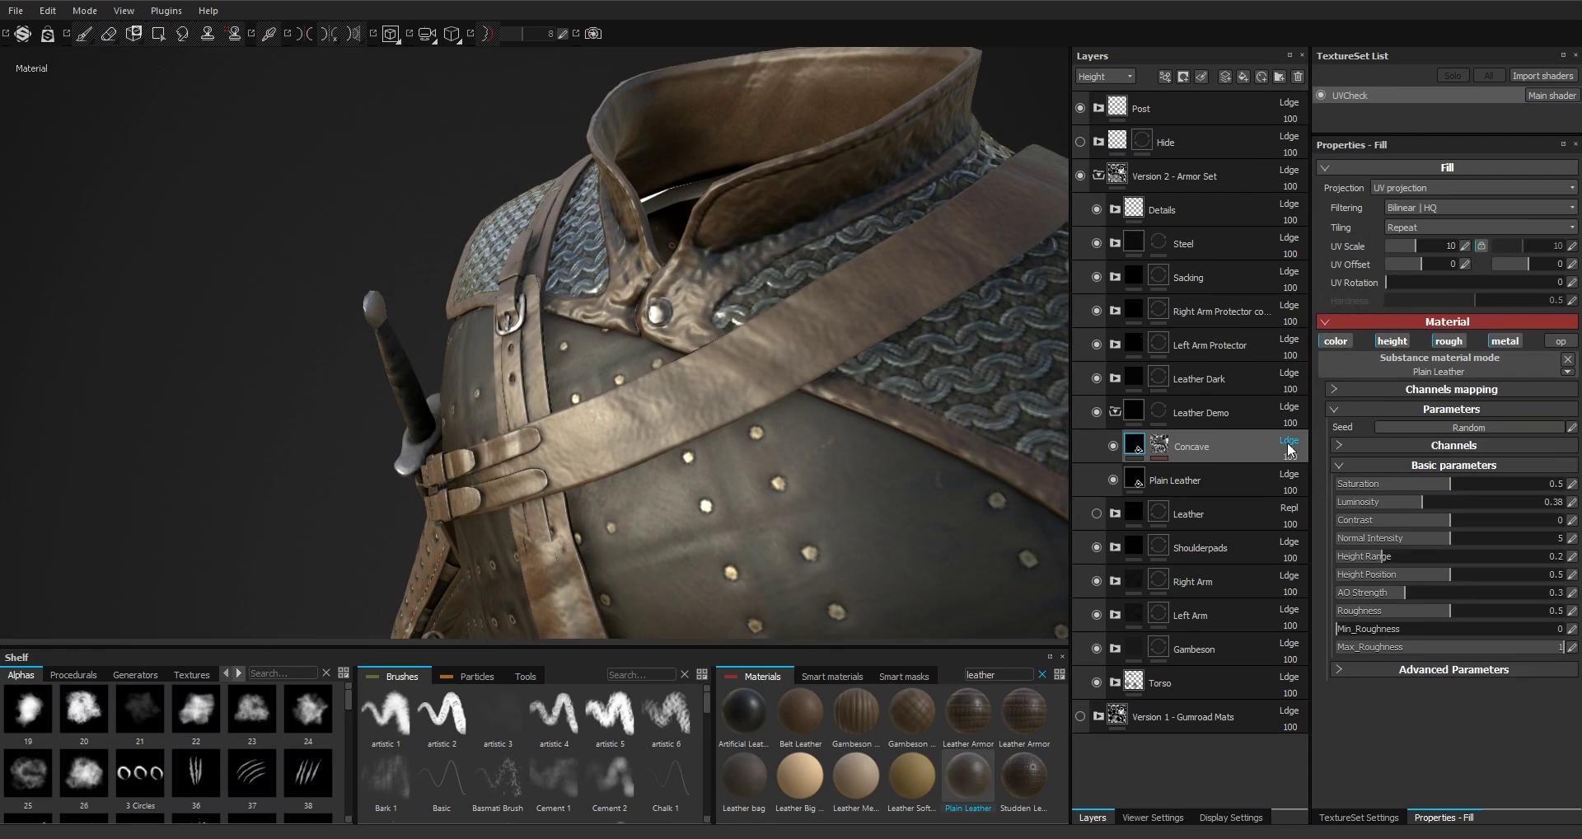
left_click(1290, 476)
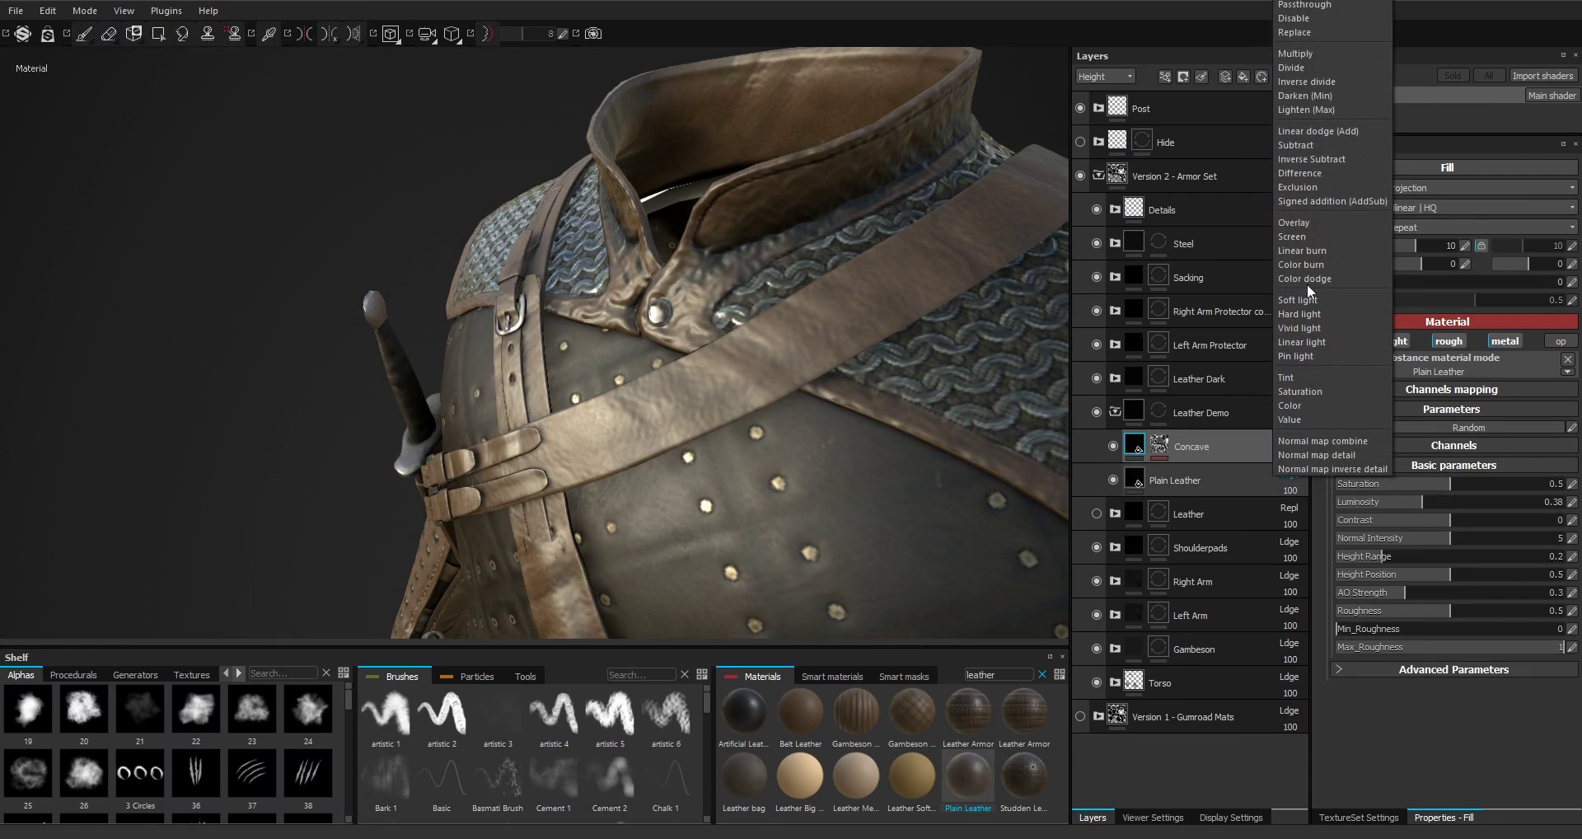
left_click(1312, 32)
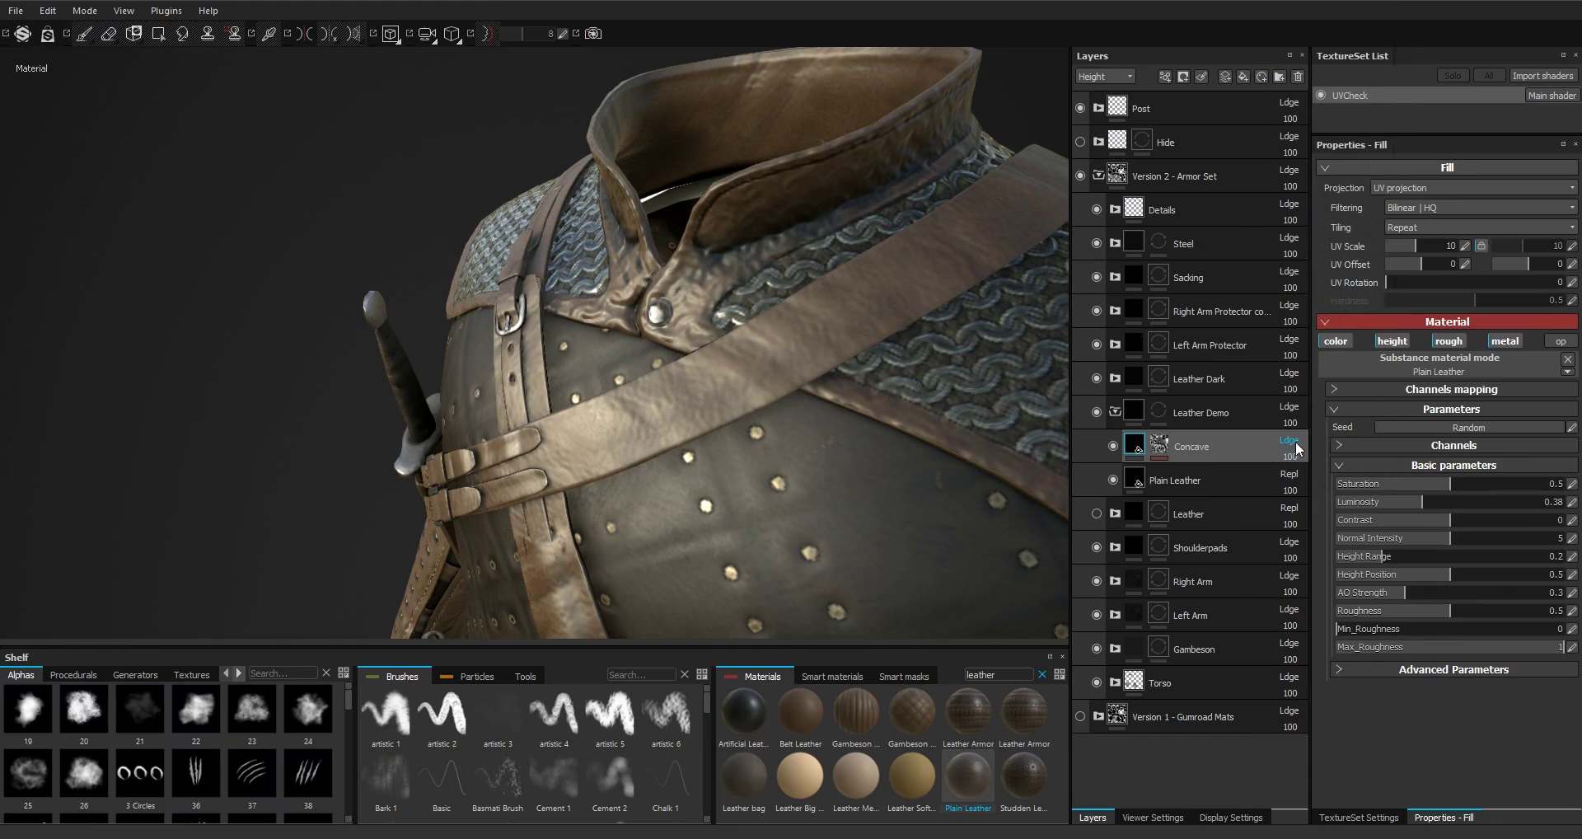
left_click(1281, 448)
left_click(1315, 33)
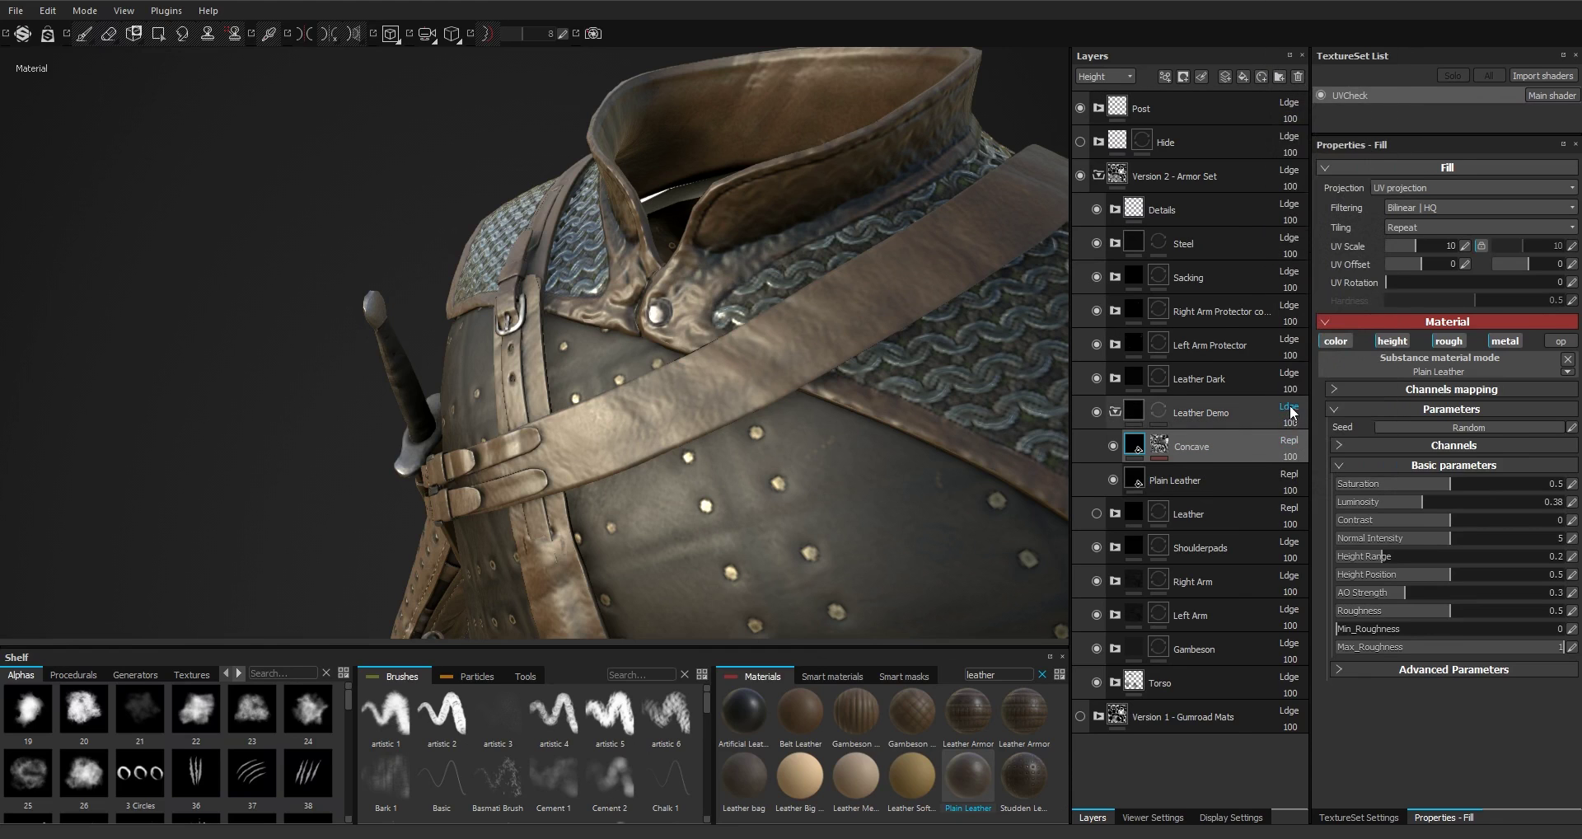
left_click(1289, 404)
left_click(1306, 32)
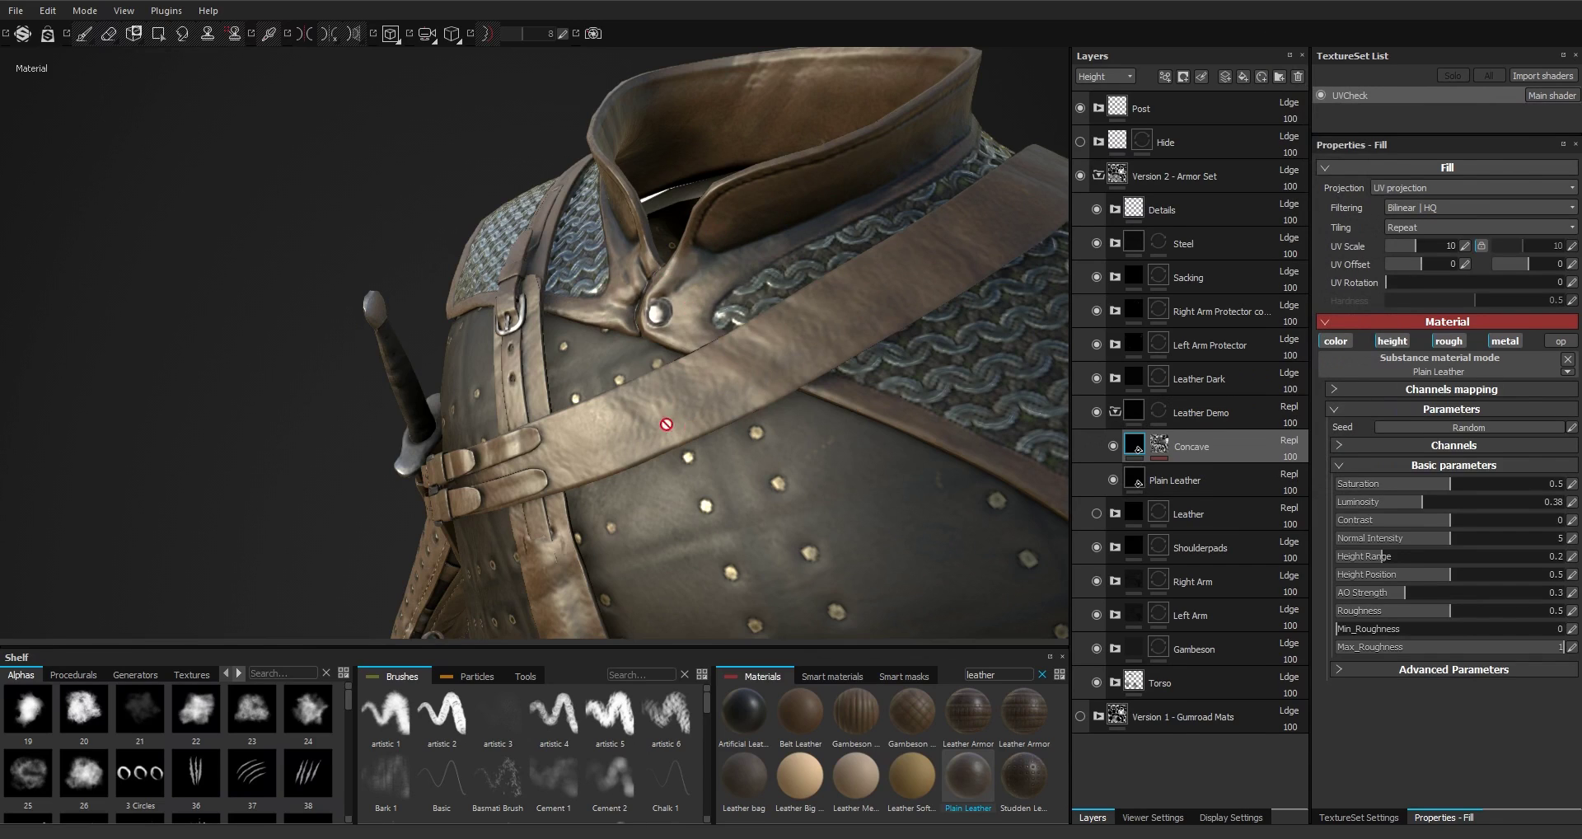
left_click_drag(636, 423, 772, 402, "alt")
right_click_drag(772, 402, 651, 305, "alt")
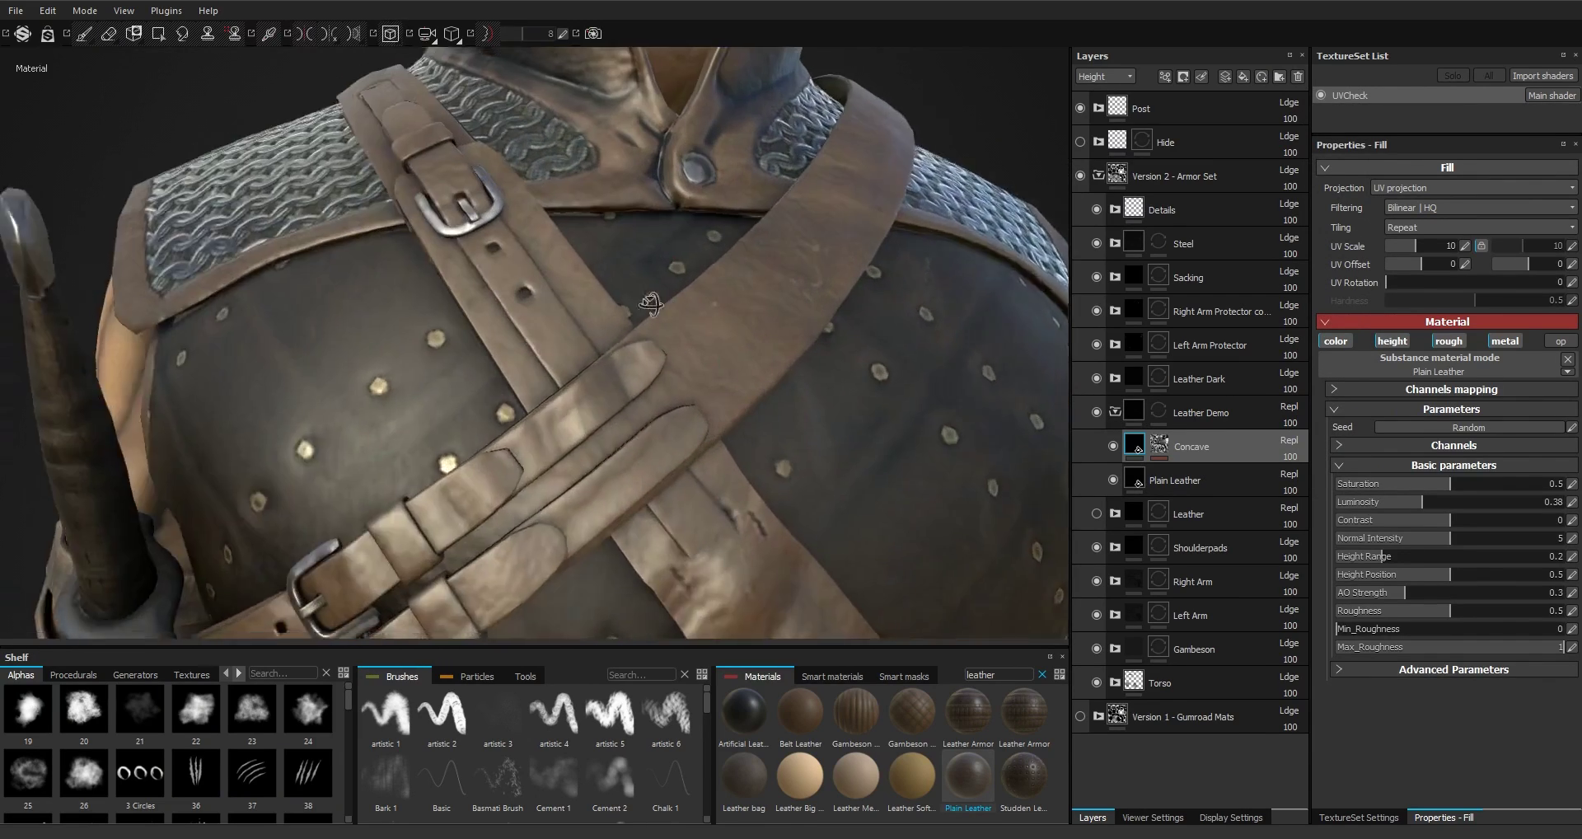
left_click_drag(651, 305, 743, 356, "alt")
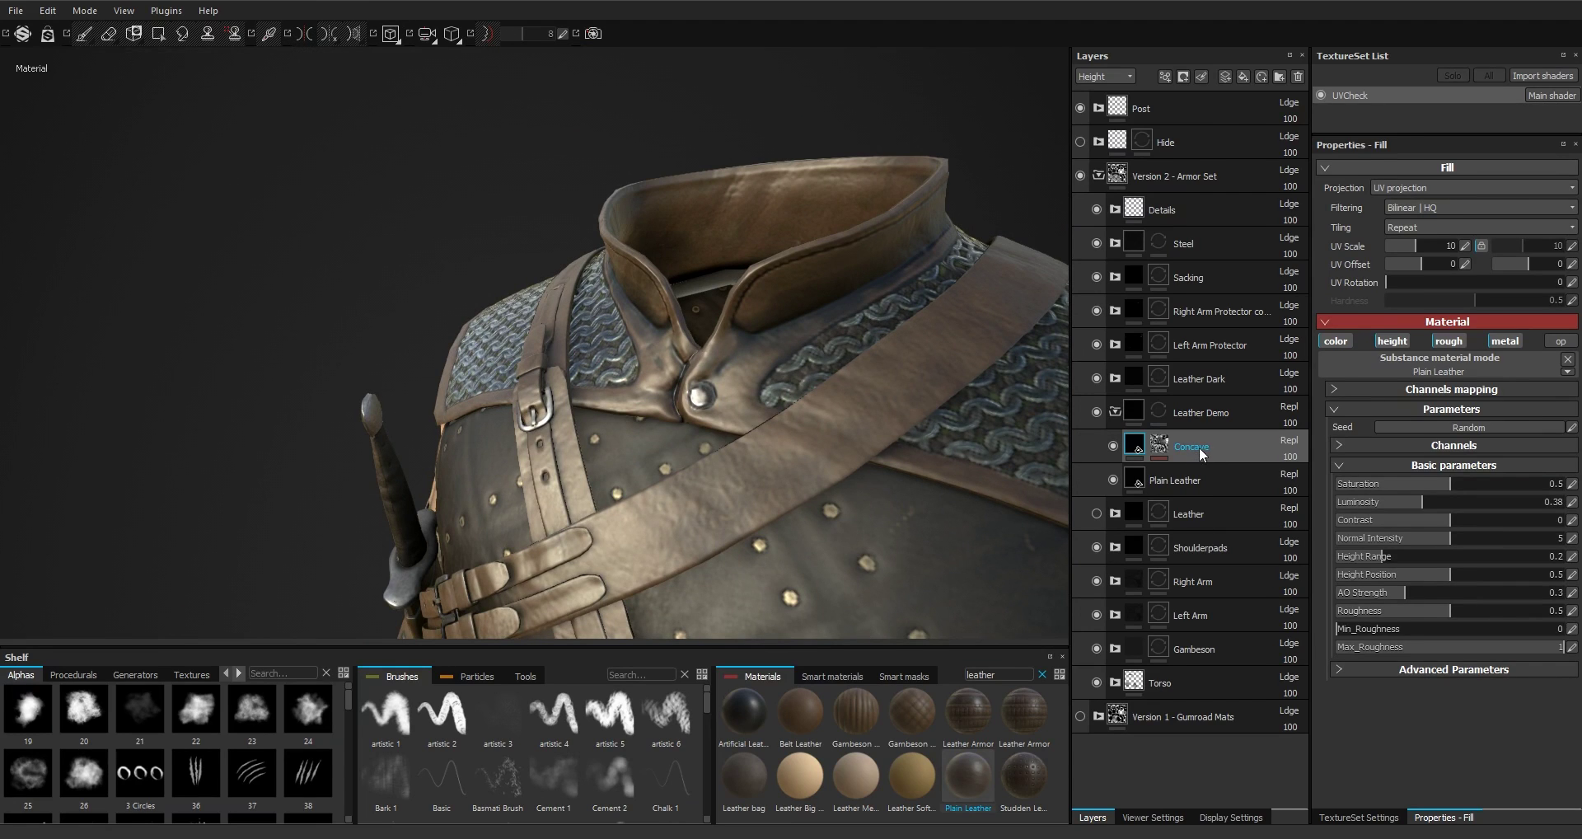
Raise the Concave leather fill's roughness from 0.5 to 0.61
left_click(1475, 610)
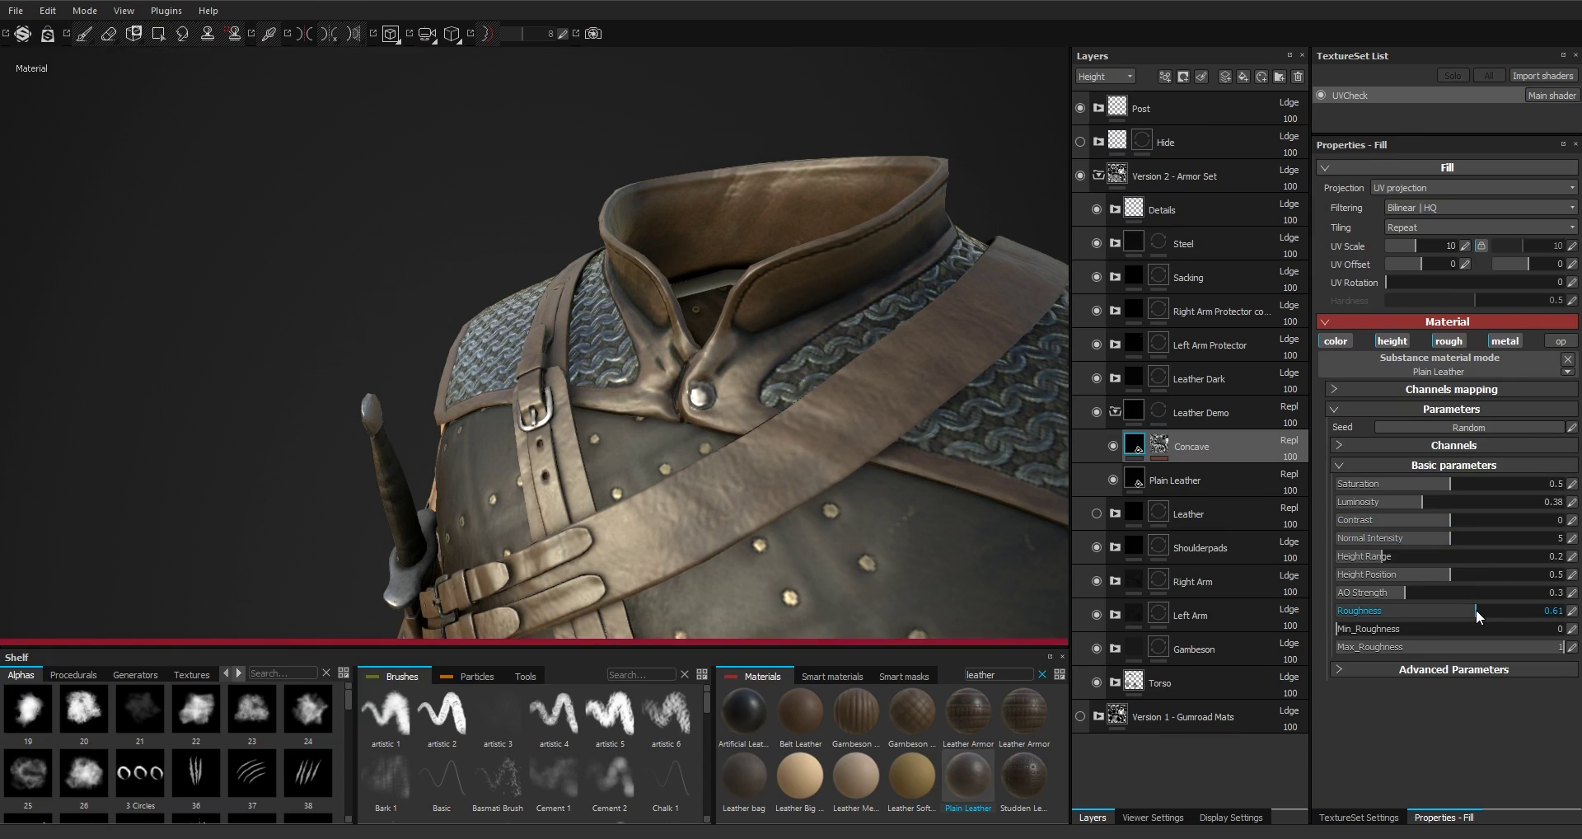
left_click_drag(720, 400, 743, 348, "alt")
scroll(785, 232, "up", 3)
scroll(800, 291, "up", 3)
scroll(799, 291, "down", 3)
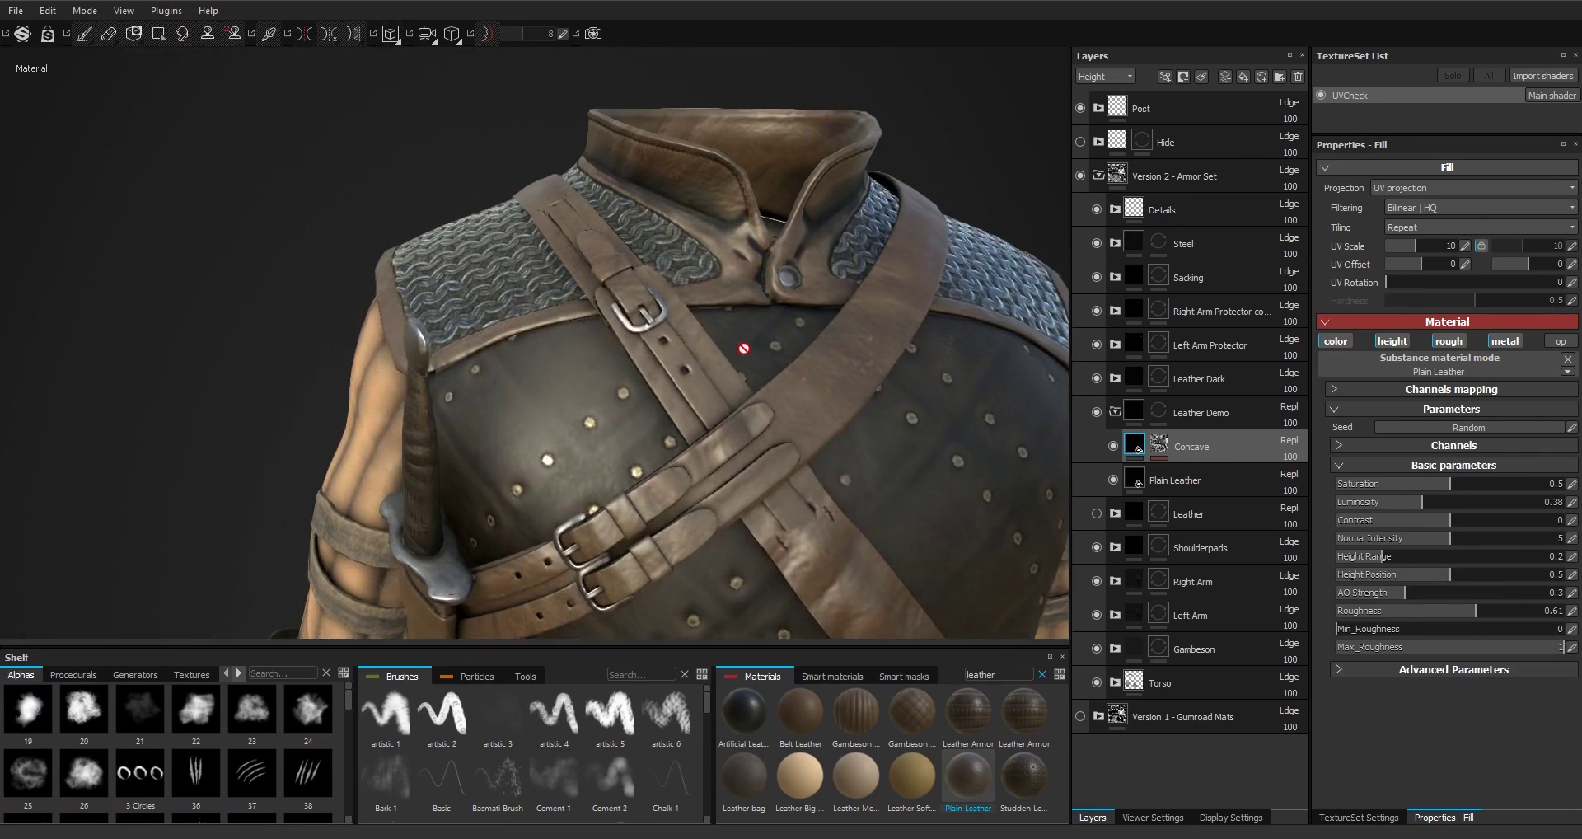
left_click(1160, 446)
left_click(1202, 473)
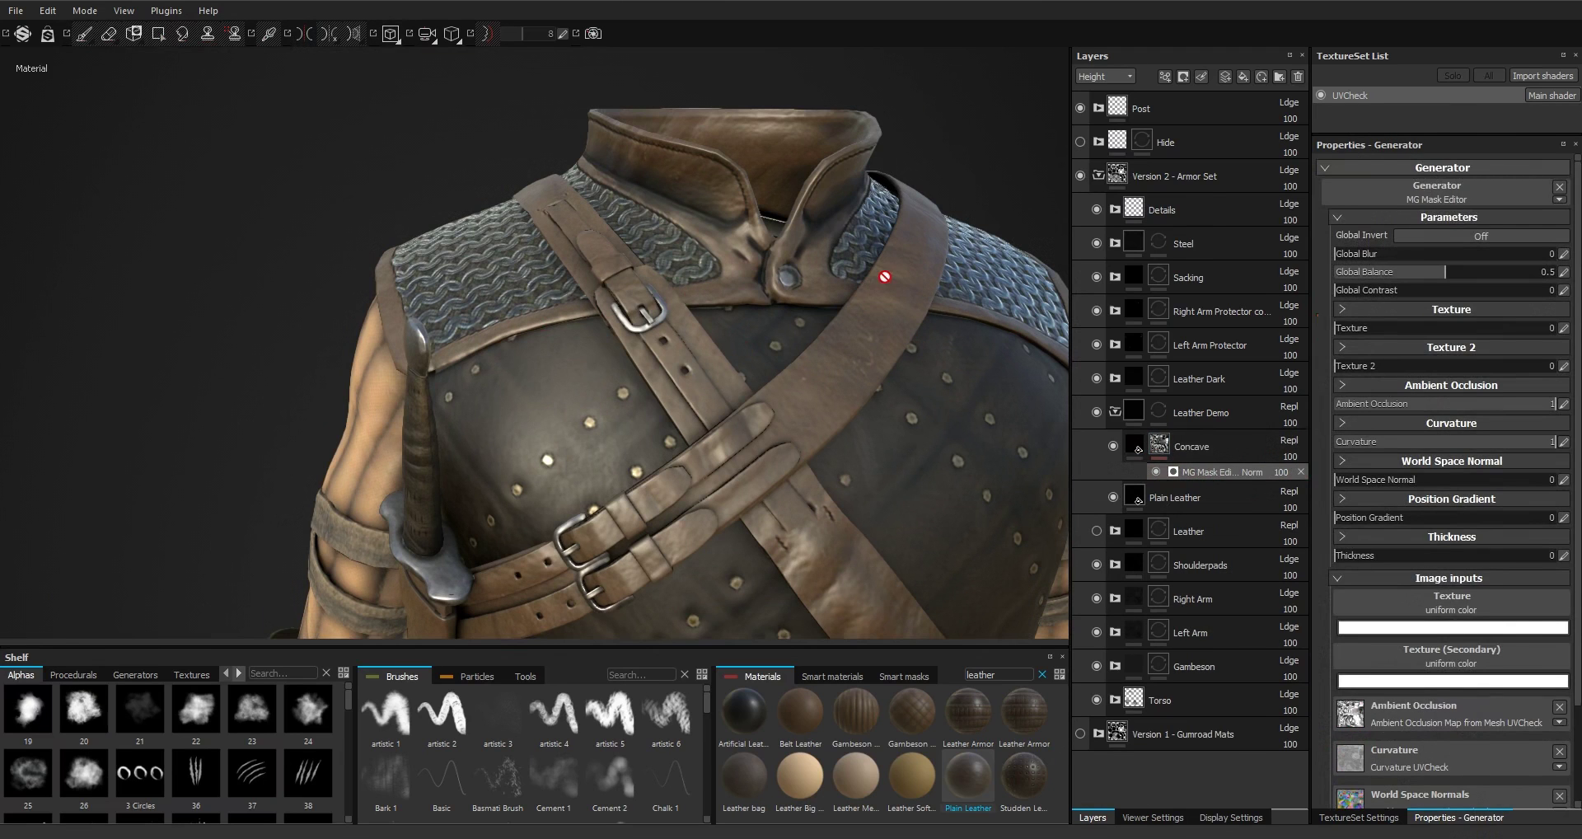
left_click_drag(928, 448, 791, 425, "alt")
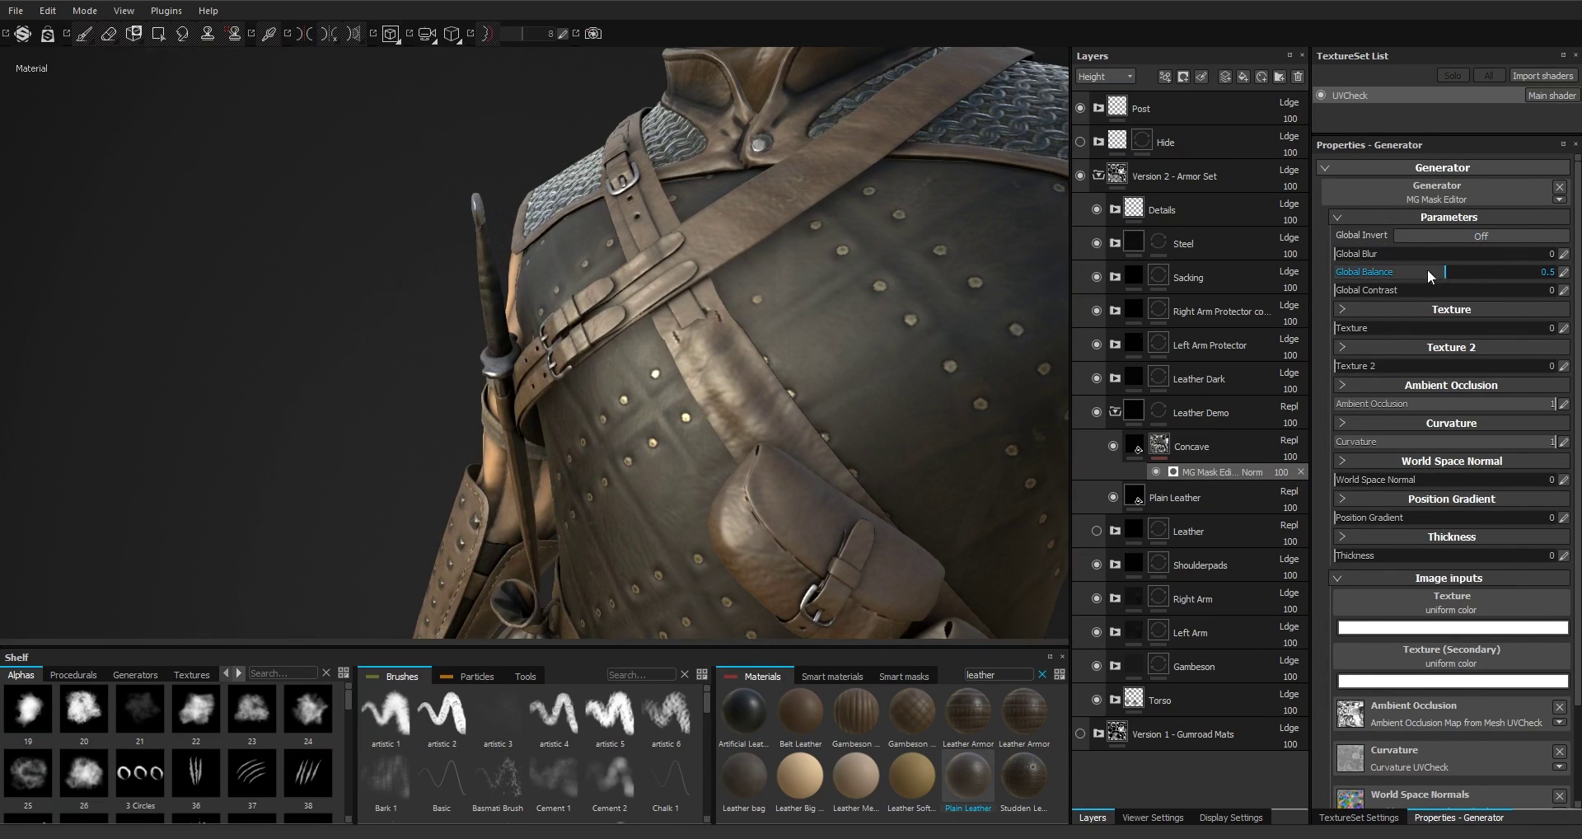
left_click_drag(833, 240, 848, 318, "alt")
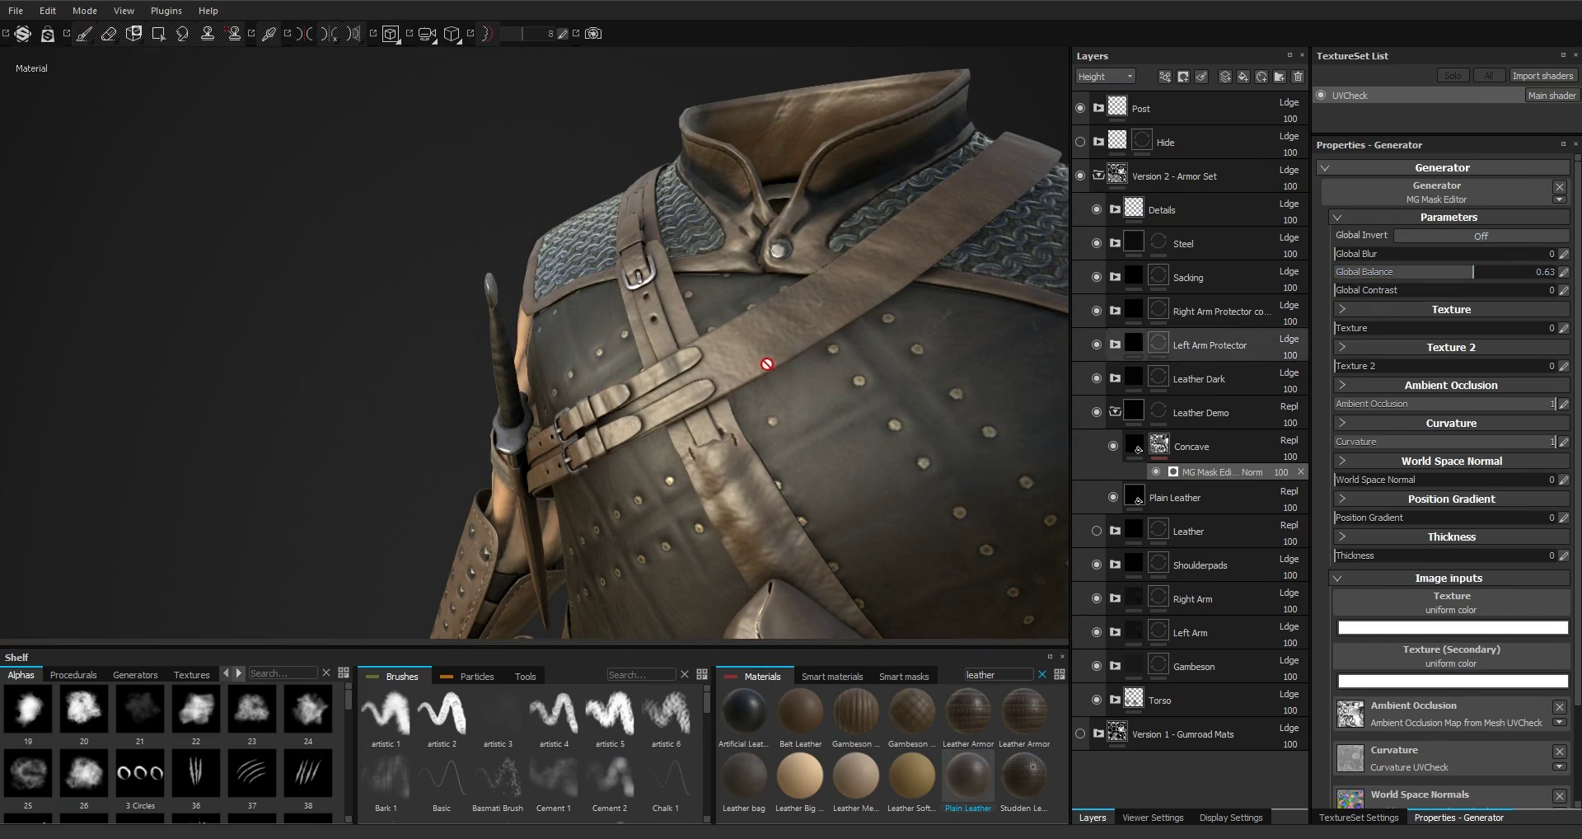
left_click_drag(767, 360, 882, 396, "alt")
double_click(1520, 272)
type("0.5")
key("Return")
left_click_drag(705, 336, 874, 340, "alt")
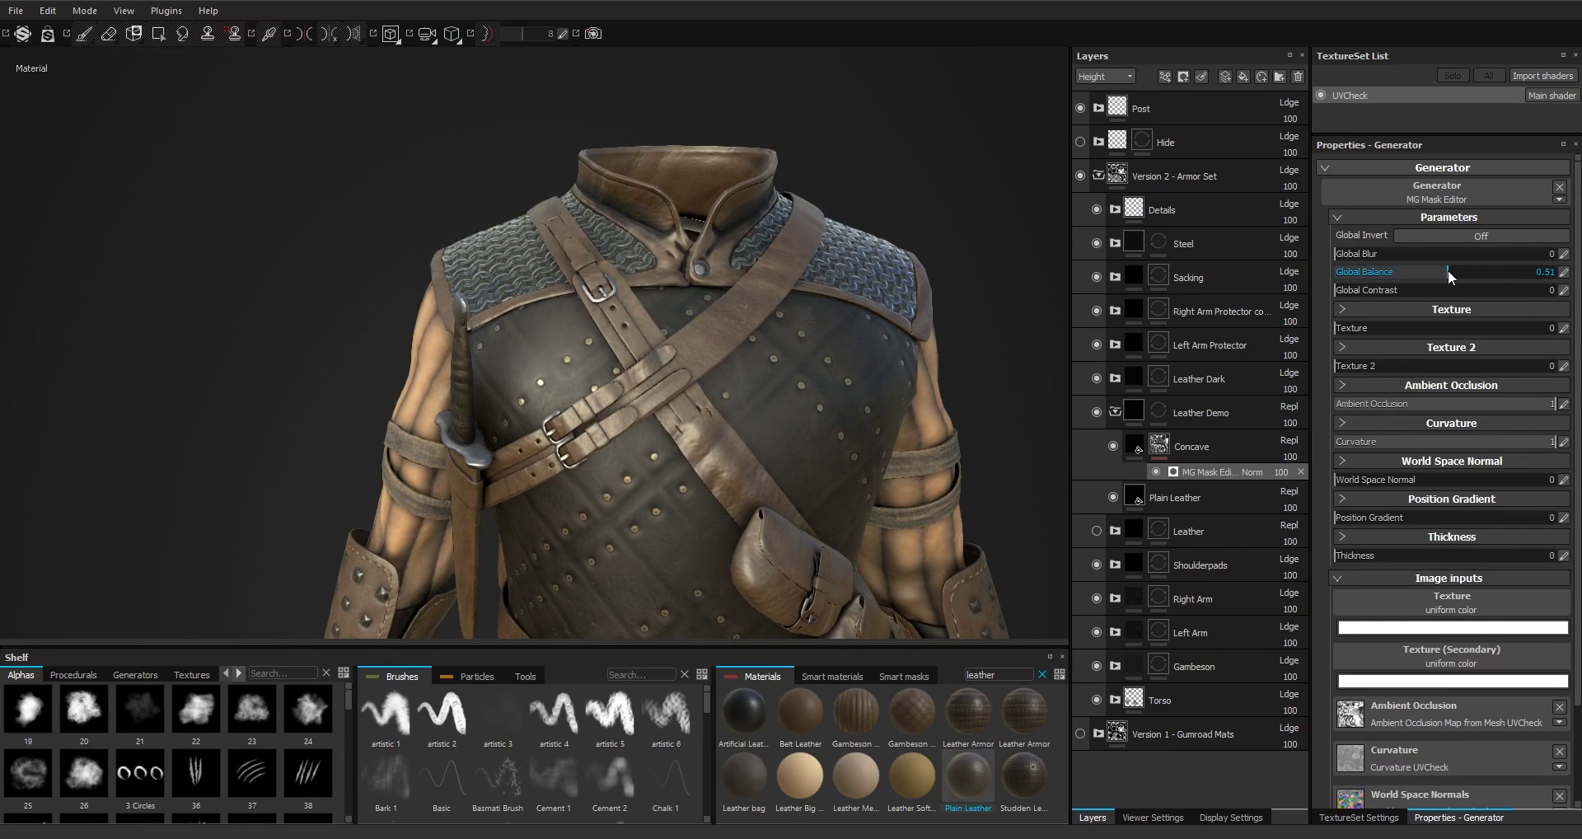
left_click_drag(1446, 270, 1446, 269)
Check the Concave fill settings on the chest, then select the Plain Leather layer
left_click(1134, 446)
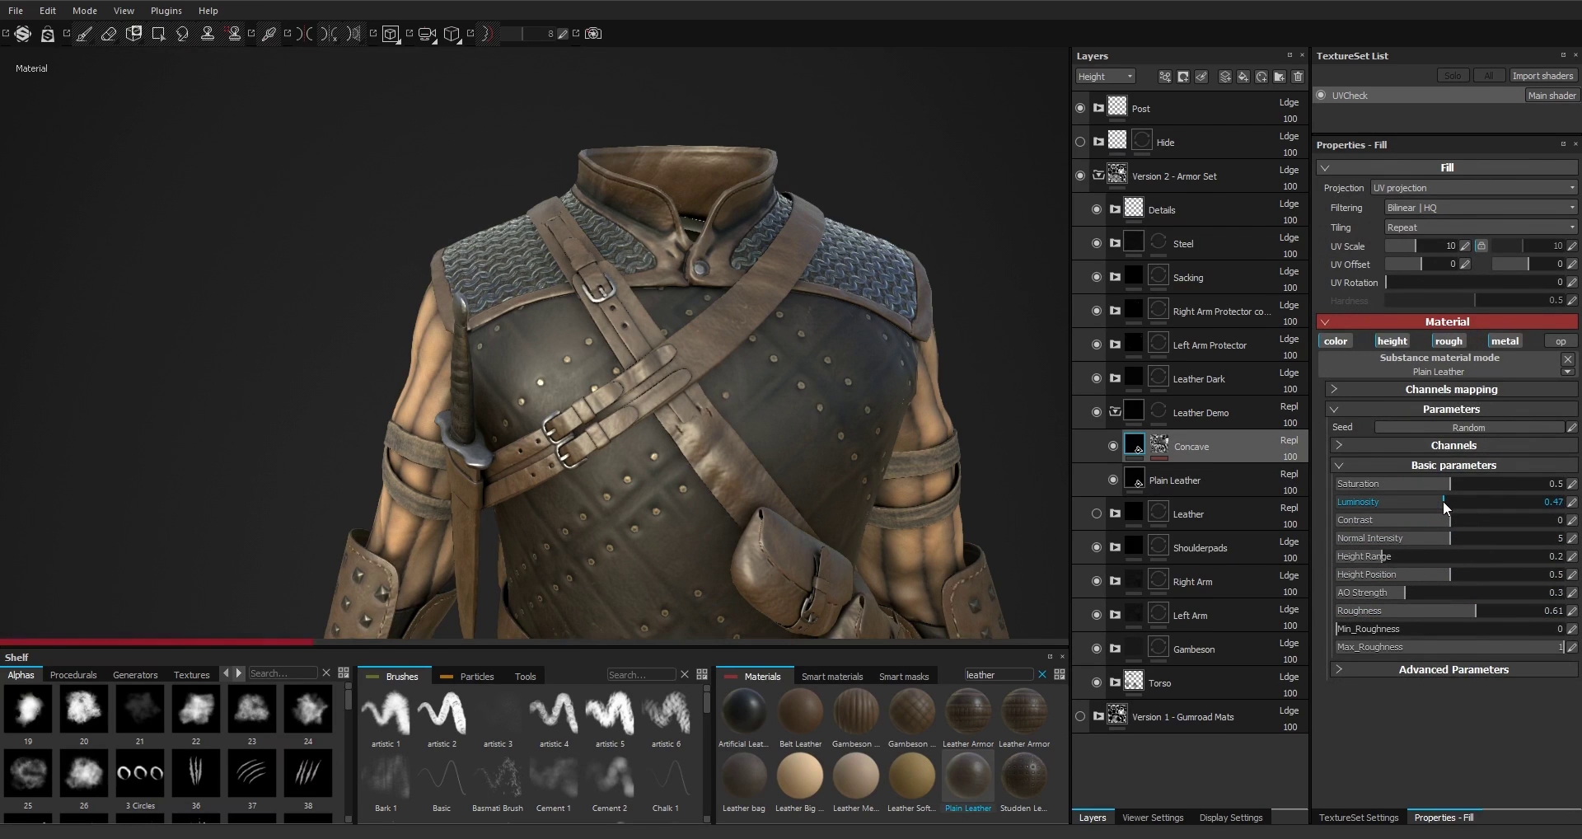
left_click_drag(906, 412, 816, 280, "alt")
scroll(798, 262, "up", 5)
scroll(799, 262, "down", 3)
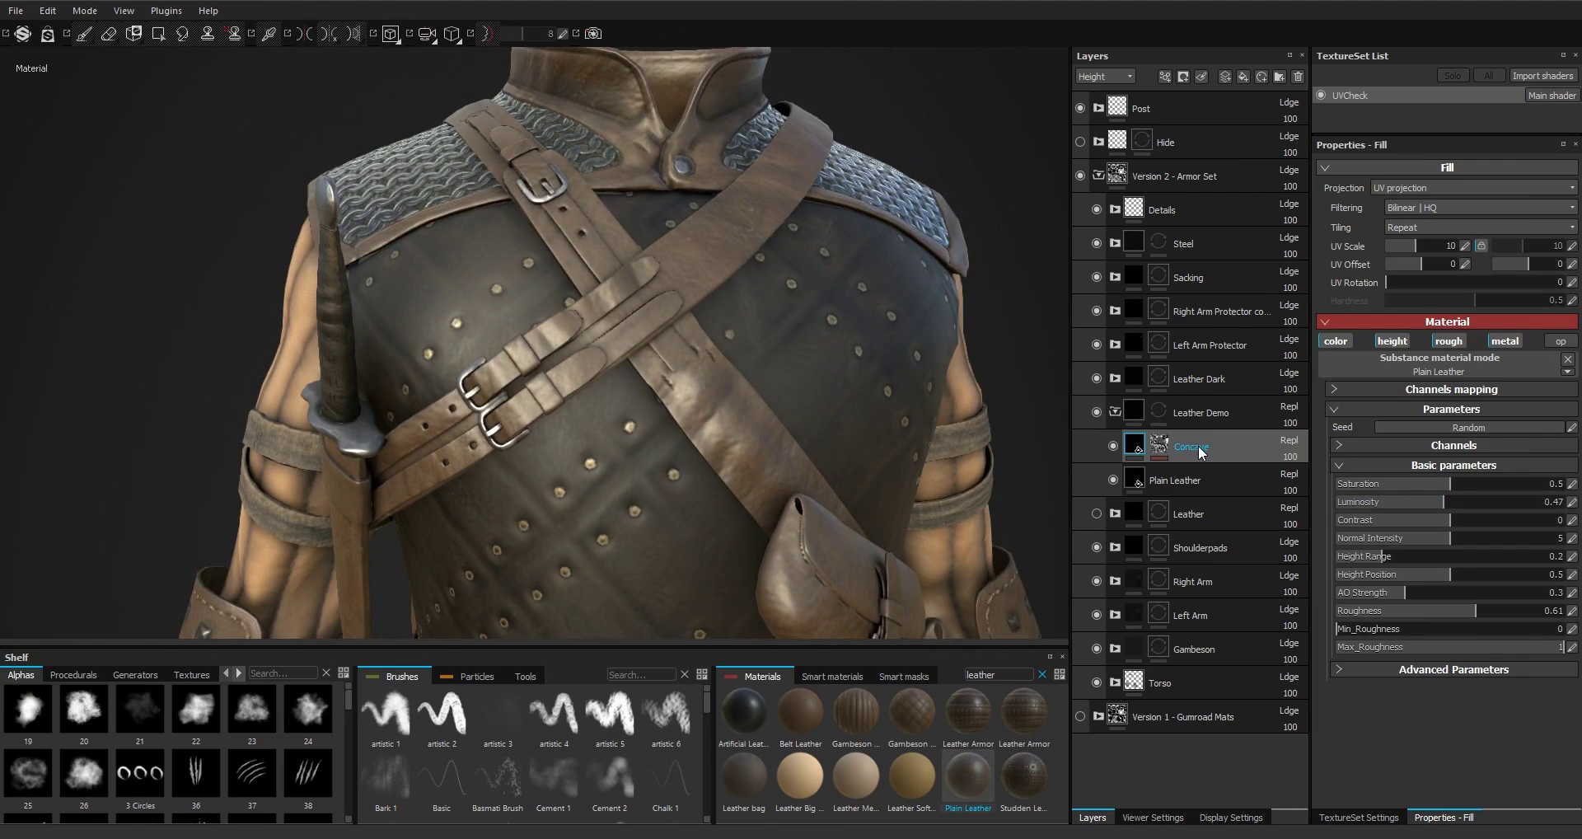
left_click(1182, 480)
Duplicate Plain Leather, move the copy above Concave, and rename it Convex
right_click(1167, 478)
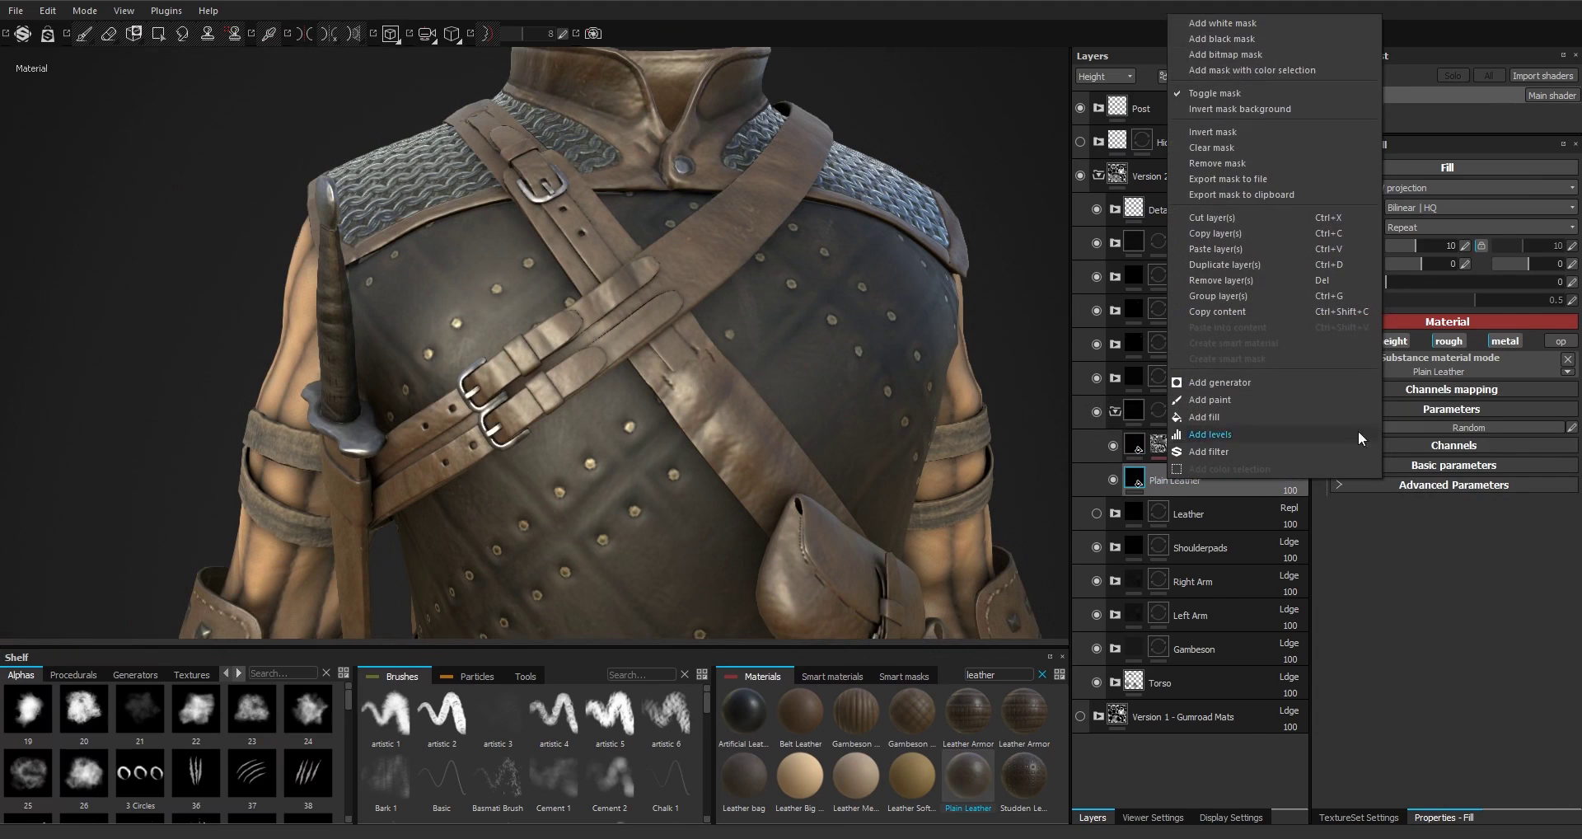
left_click(1249, 262)
left_click_drag(1198, 476, 1202, 432)
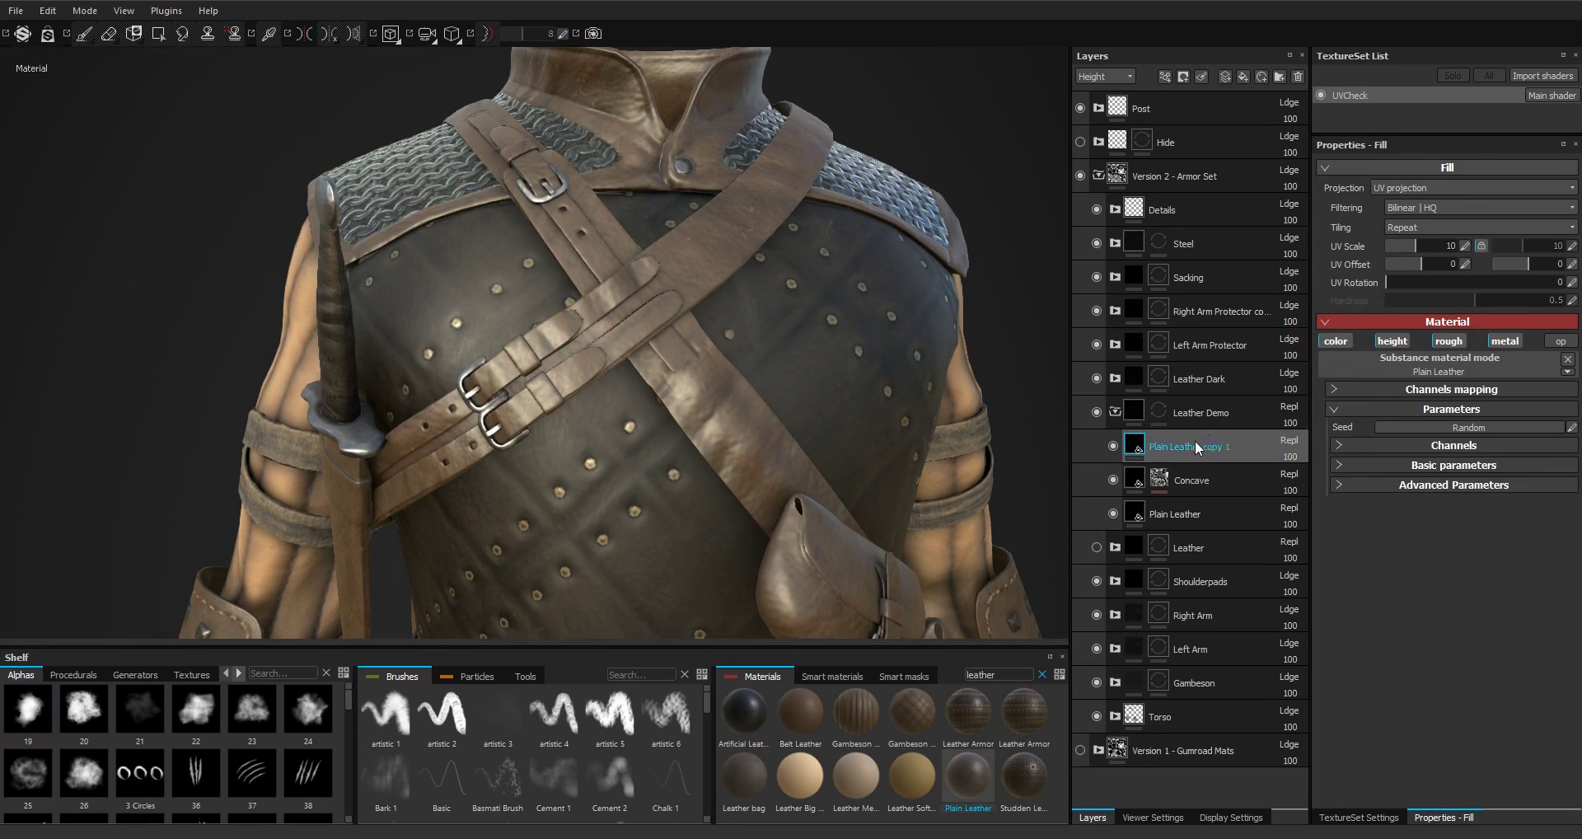
double_click(1195, 443)
type("Convex")
key("Return")
Give Convex a black mask with an MG Mask Editor generator, showing its Curvature settings
right_click(1194, 439)
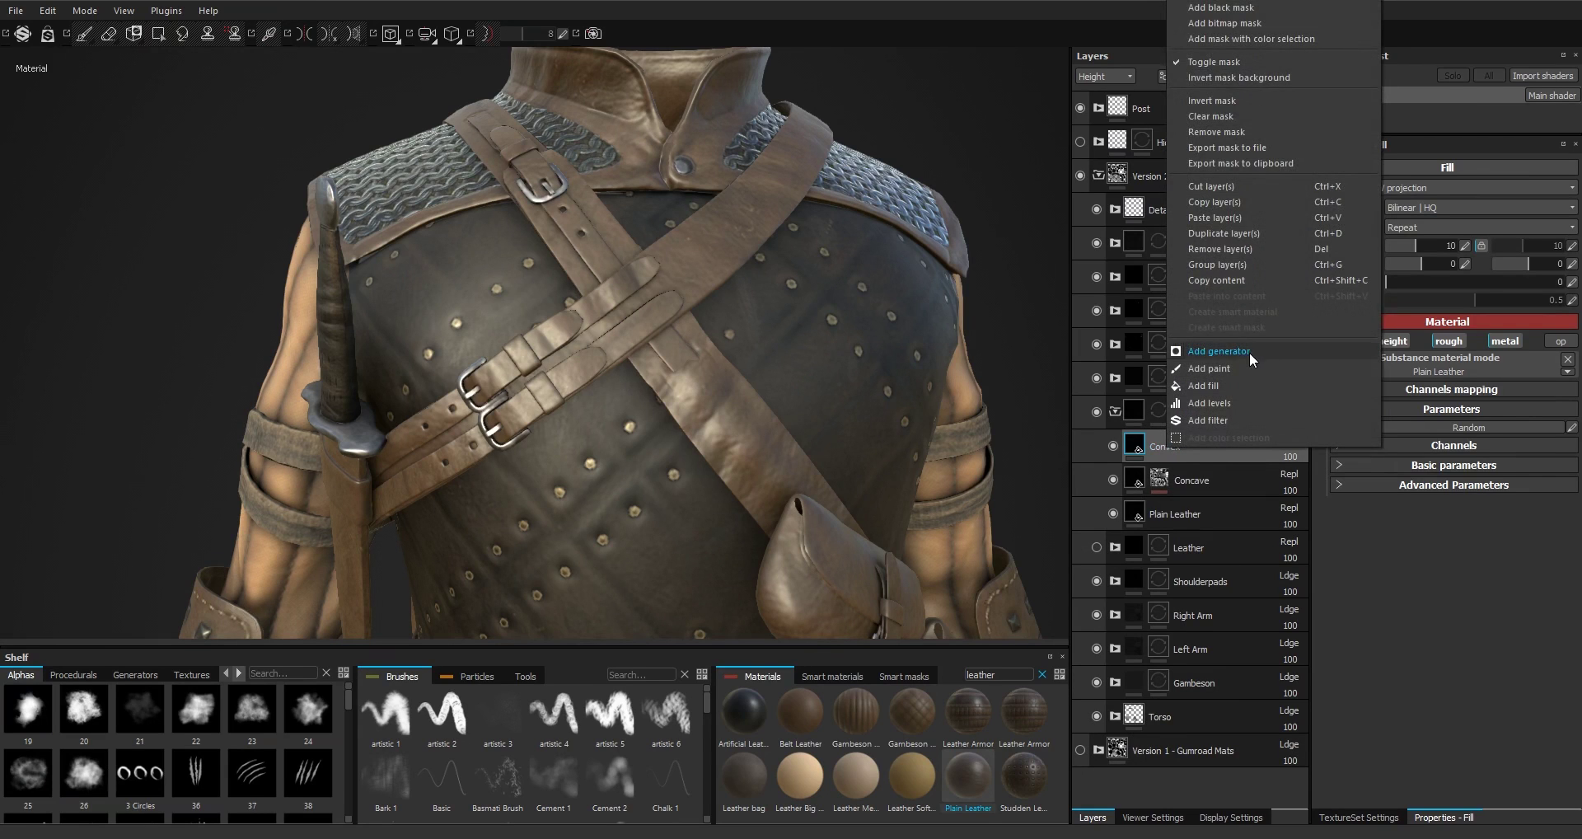
left_click(1262, 8)
right_click(1193, 438)
left_click(1243, 353)
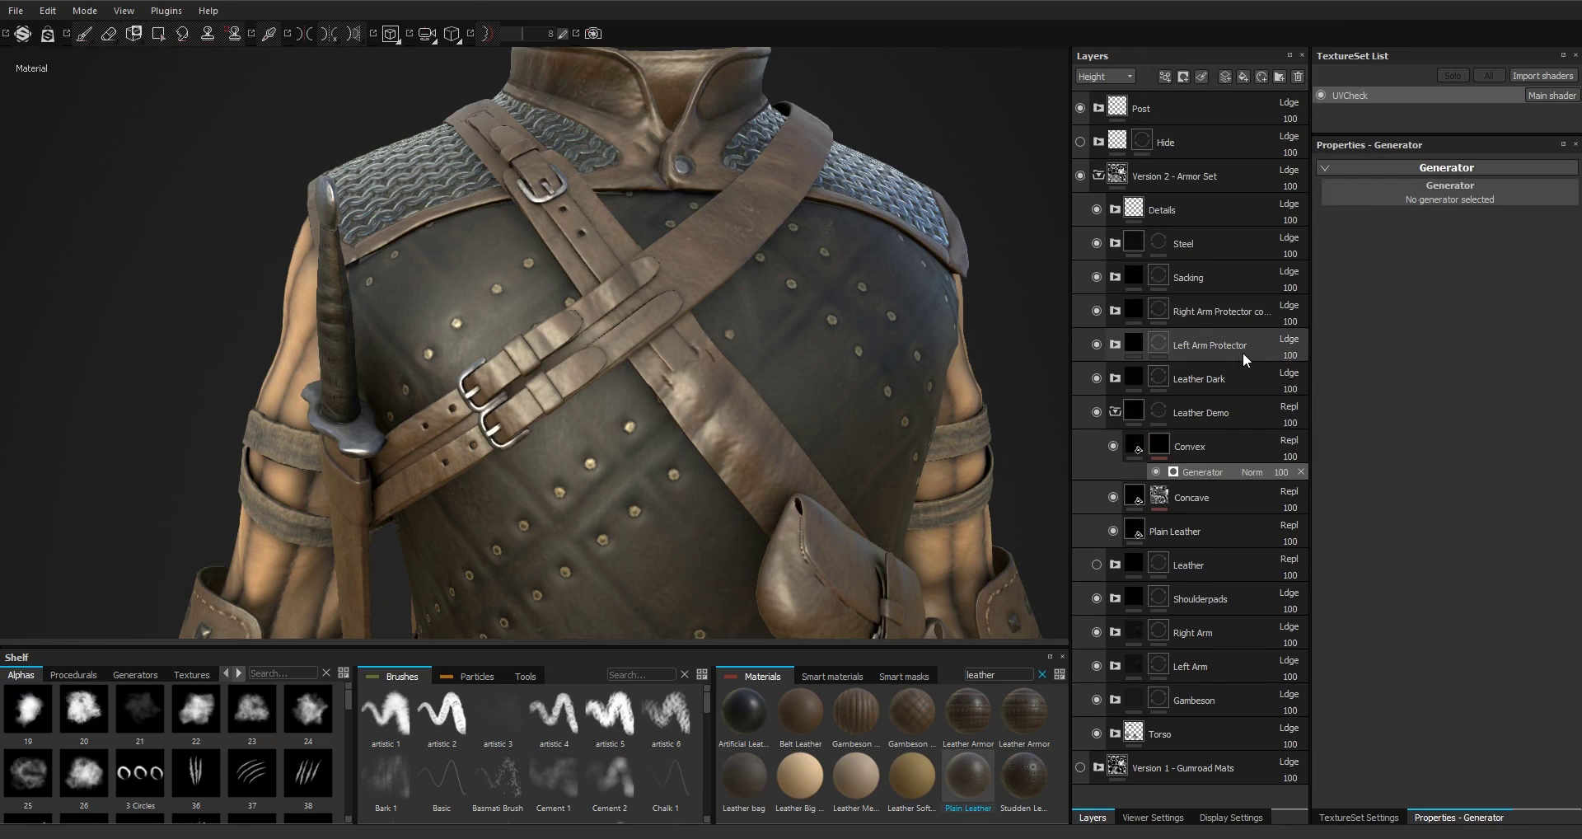
left_click(1441, 203)
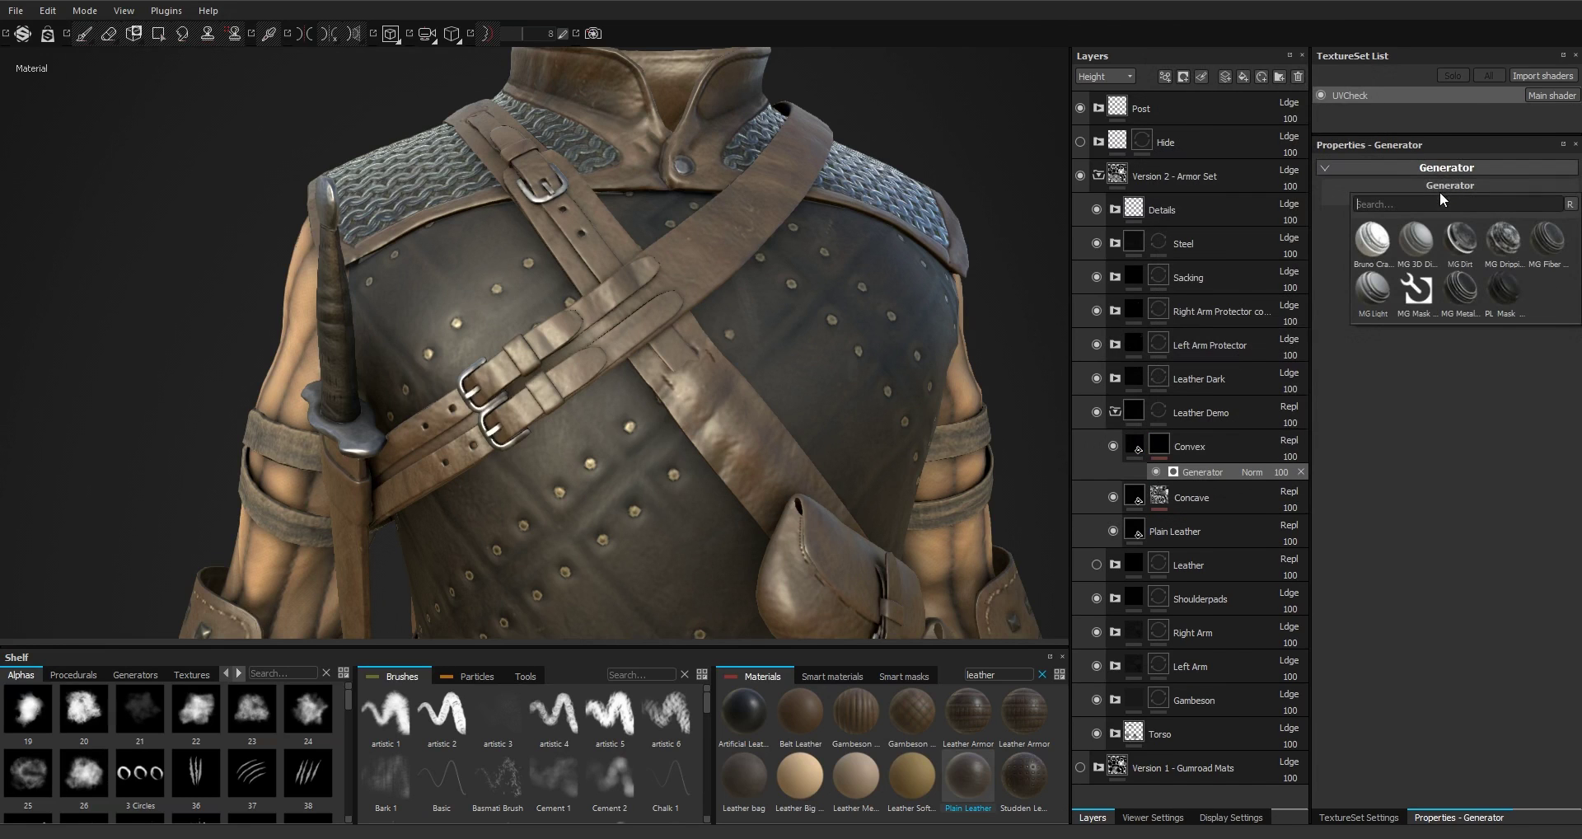
left_click(1418, 292)
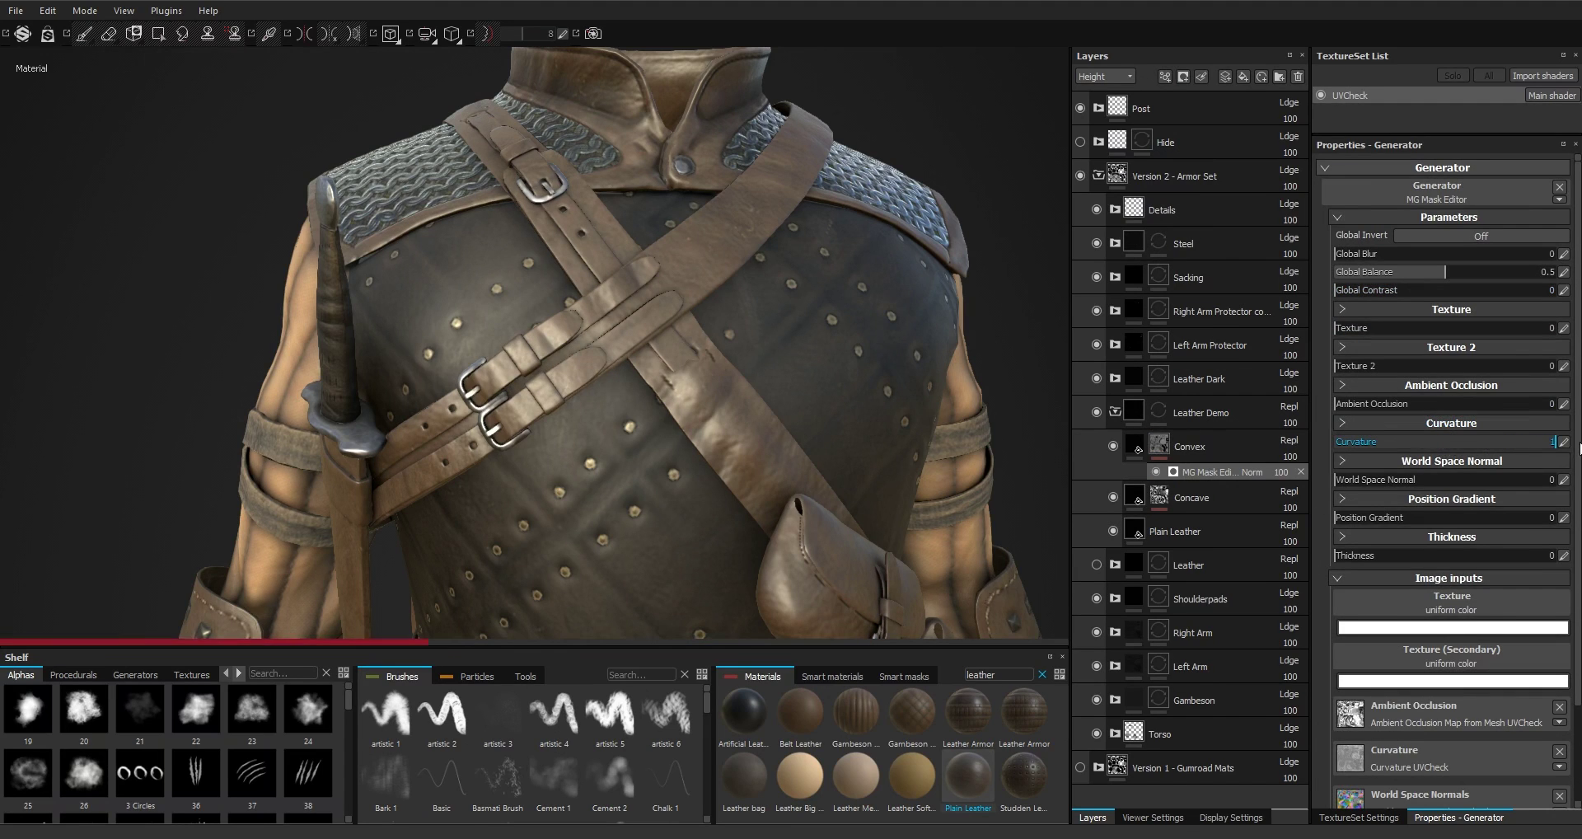
left_click(1352, 423)
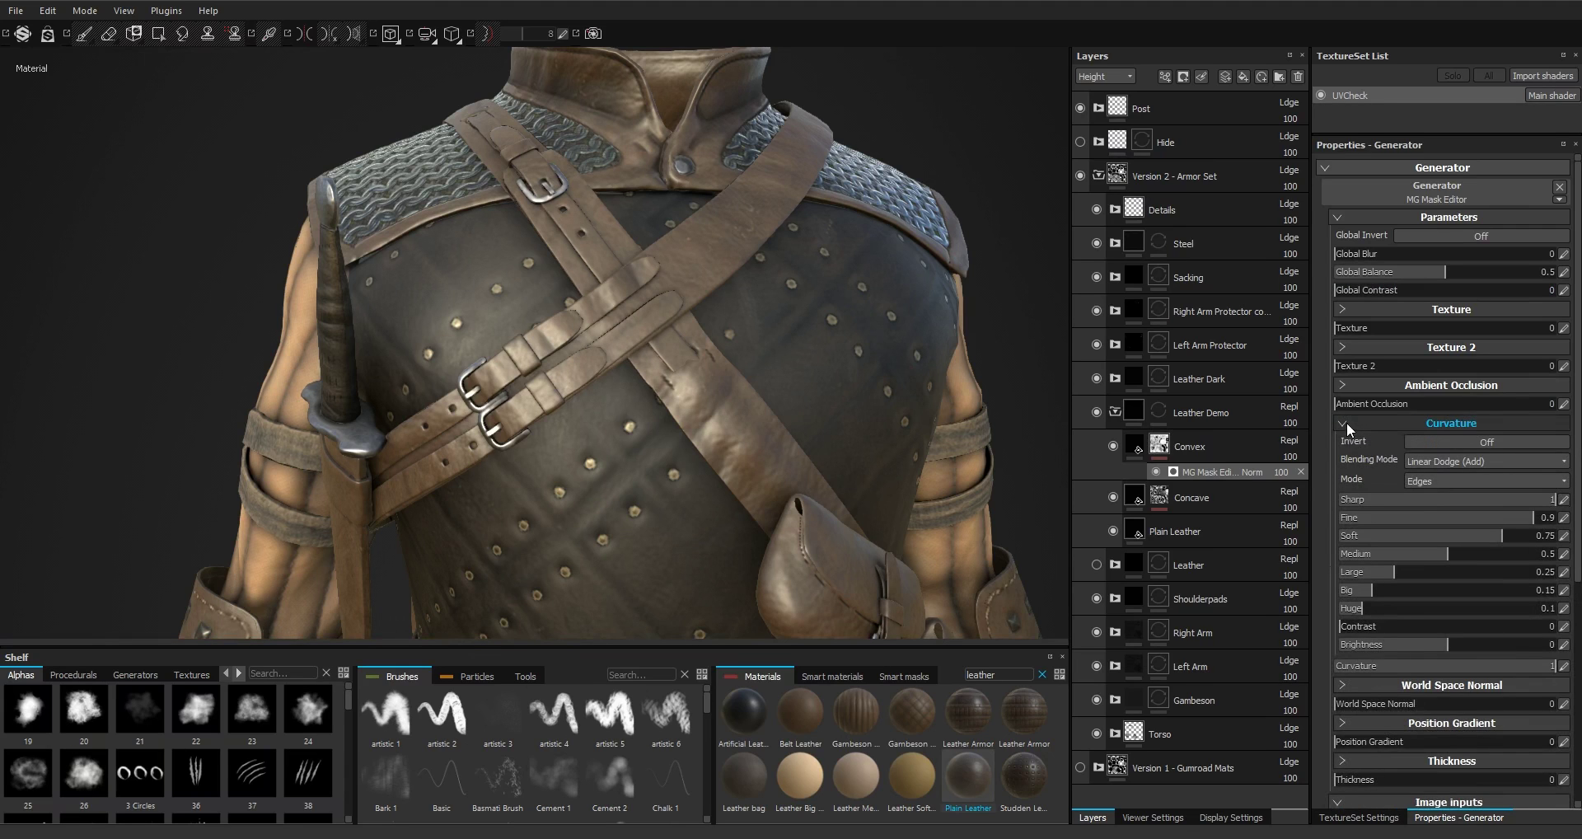
In mask view, set Huge, Big and Large curvature to 0 and Medium to 0.15
left_click(1160, 448, "alt")
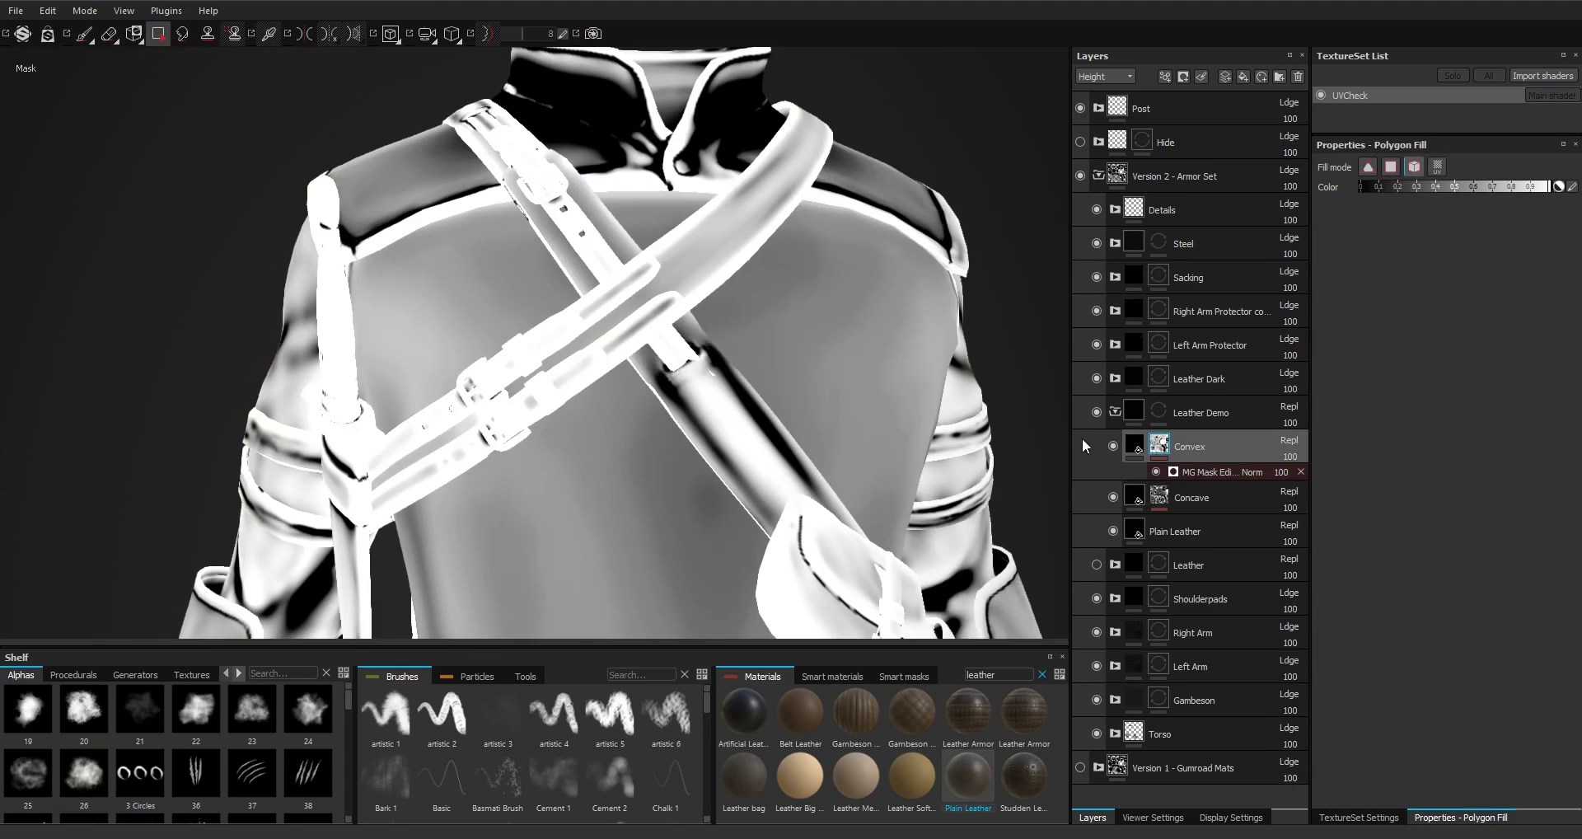
left_click_drag(1000, 437, 882, 280, "alt")
left_click(1197, 474)
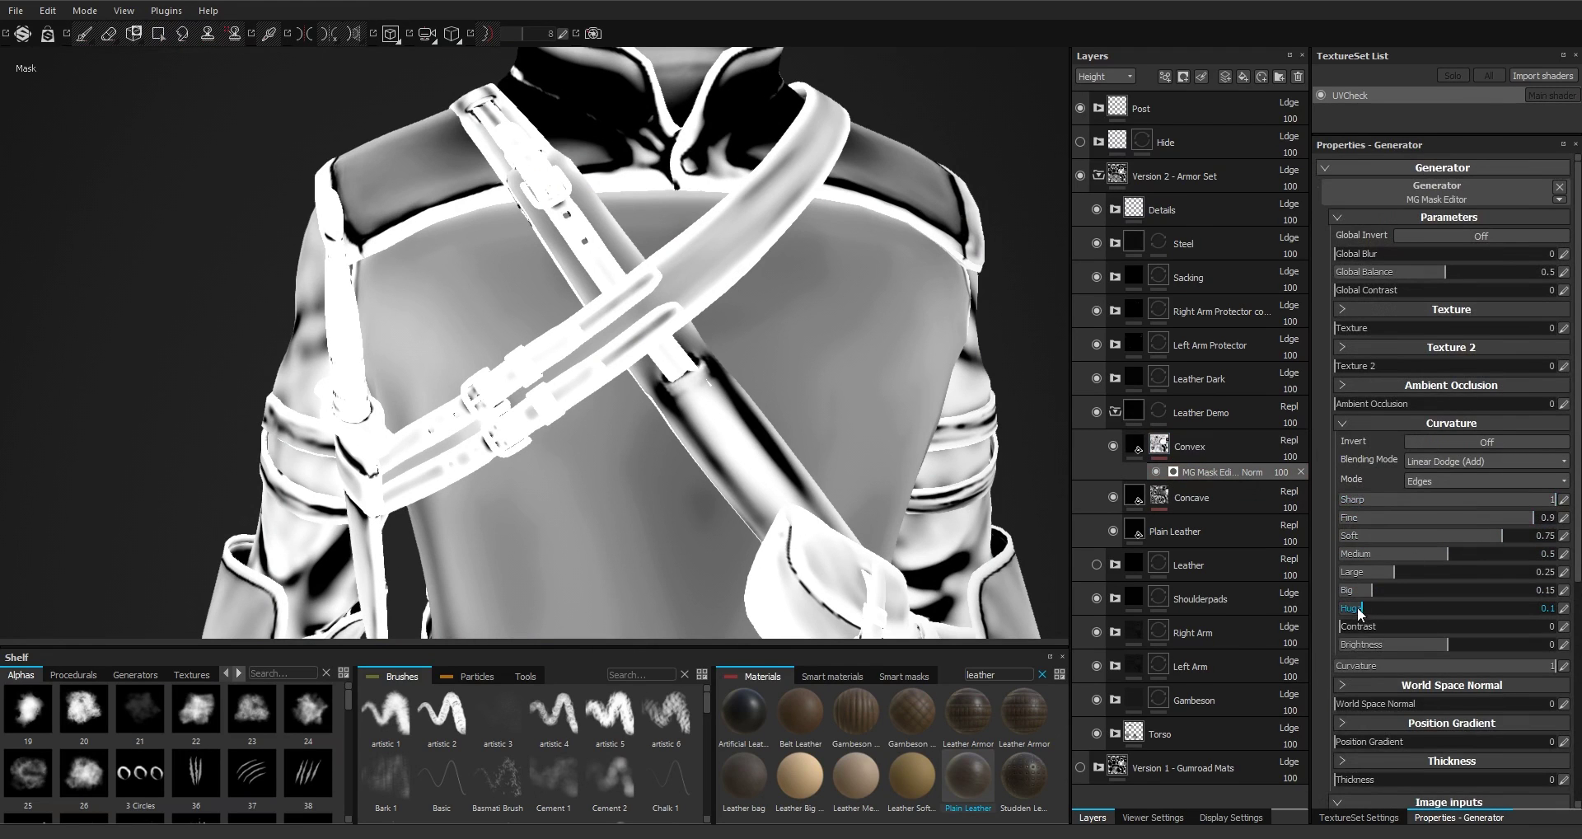
left_click(1341, 610)
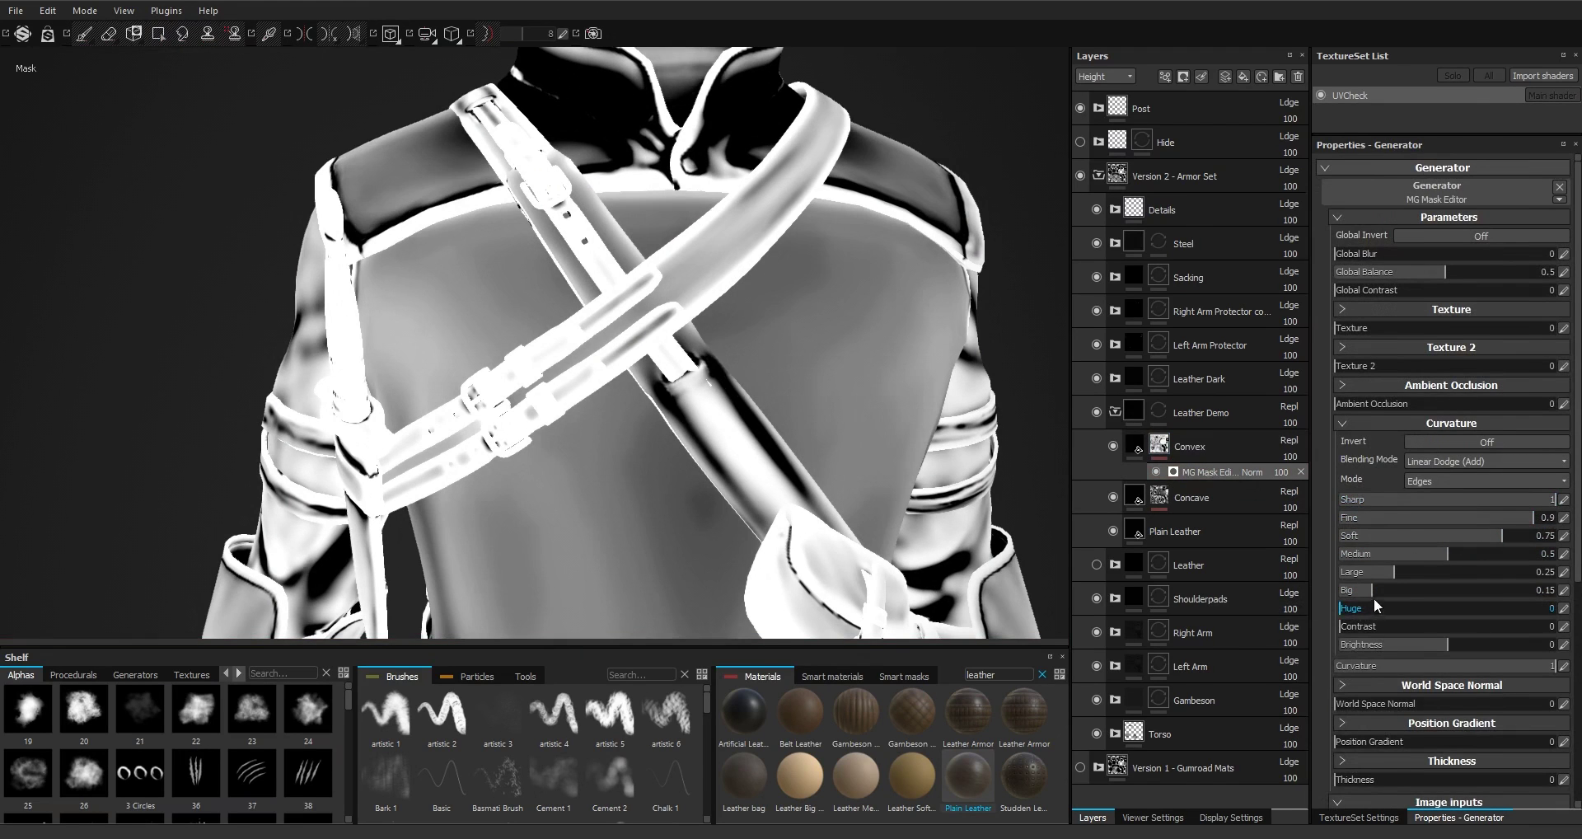
left_click(1354, 591)
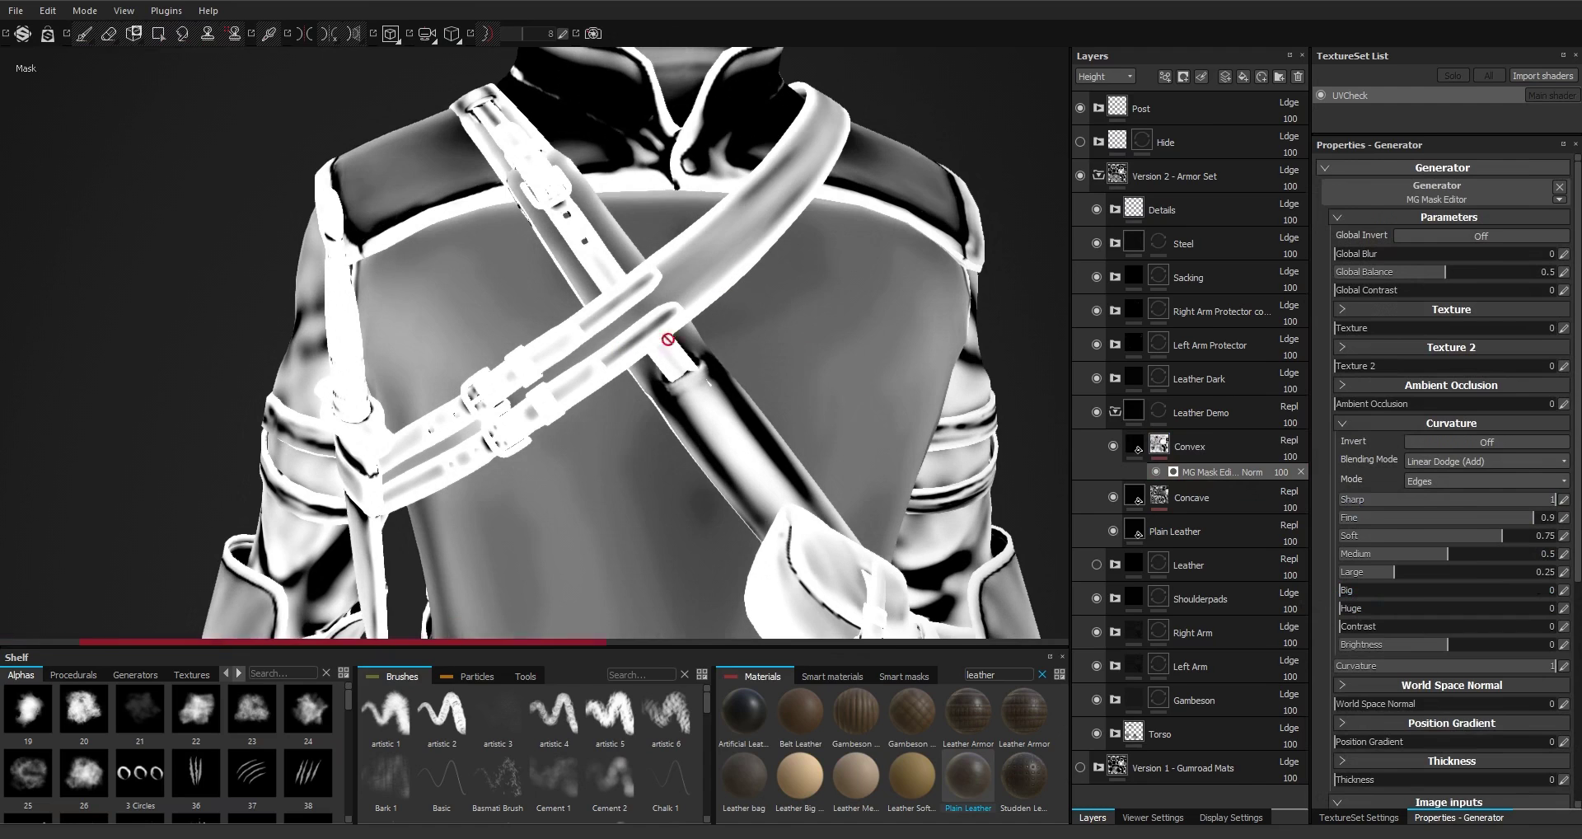
left_click(1361, 570)
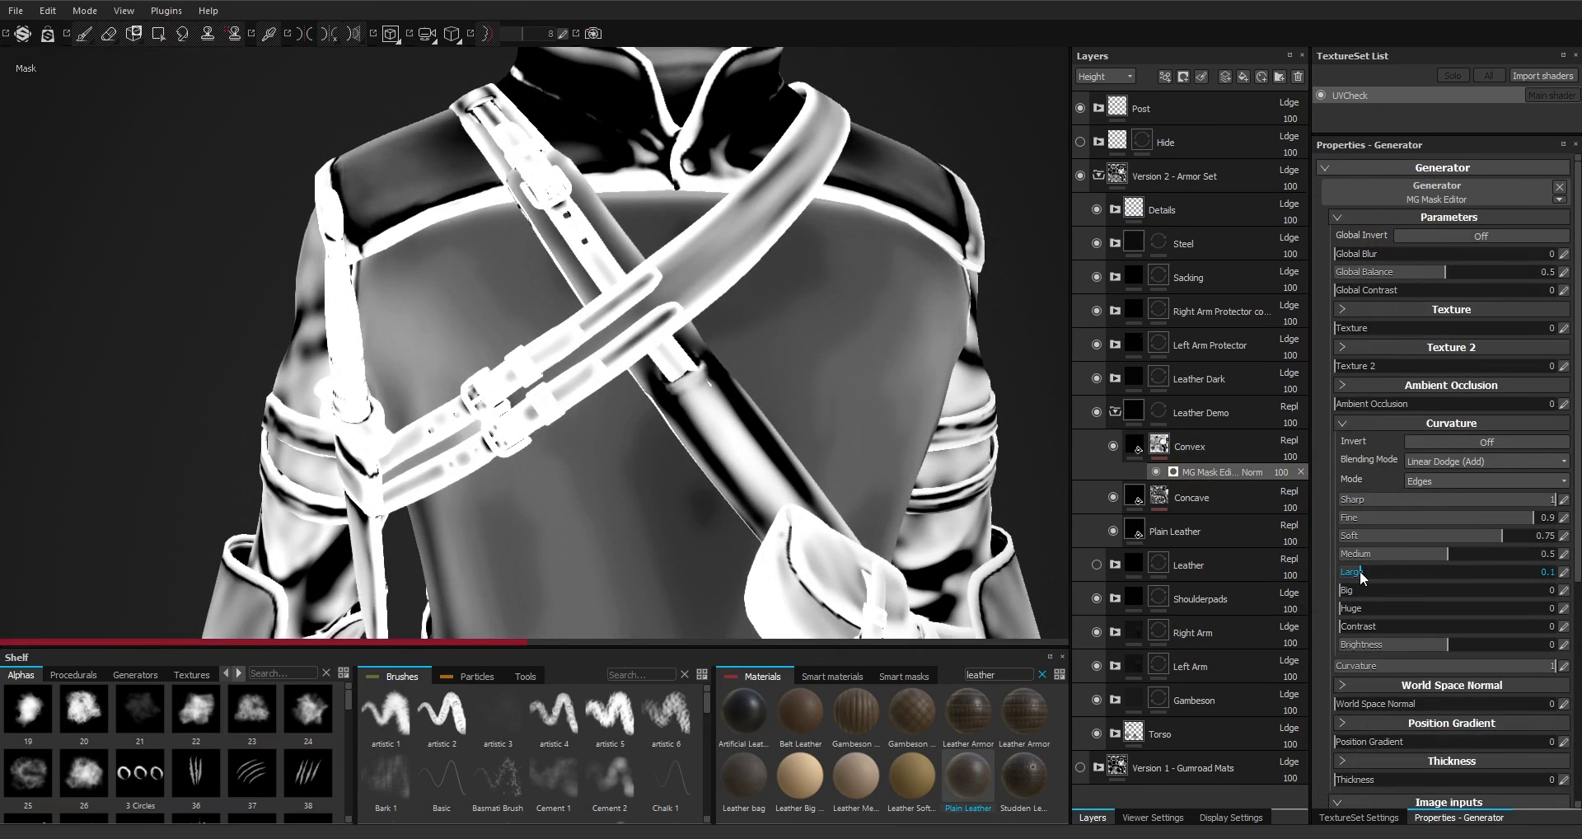
left_click(1401, 553)
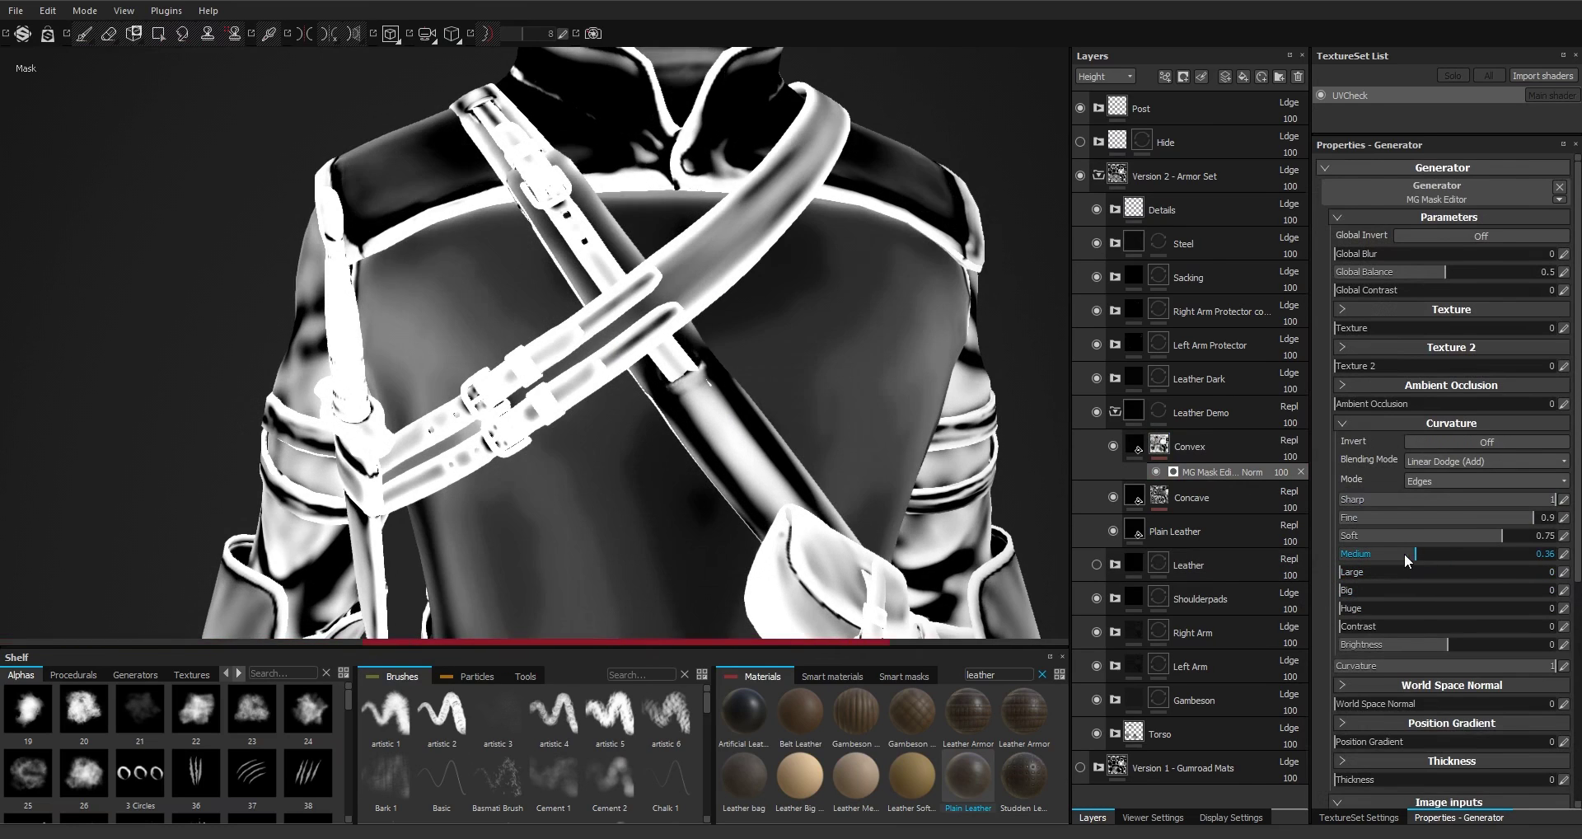
left_click(1371, 556)
Set Soft curvature to 0 and Fine to about 0.22, then return to the Convex fill
left_click(1398, 536)
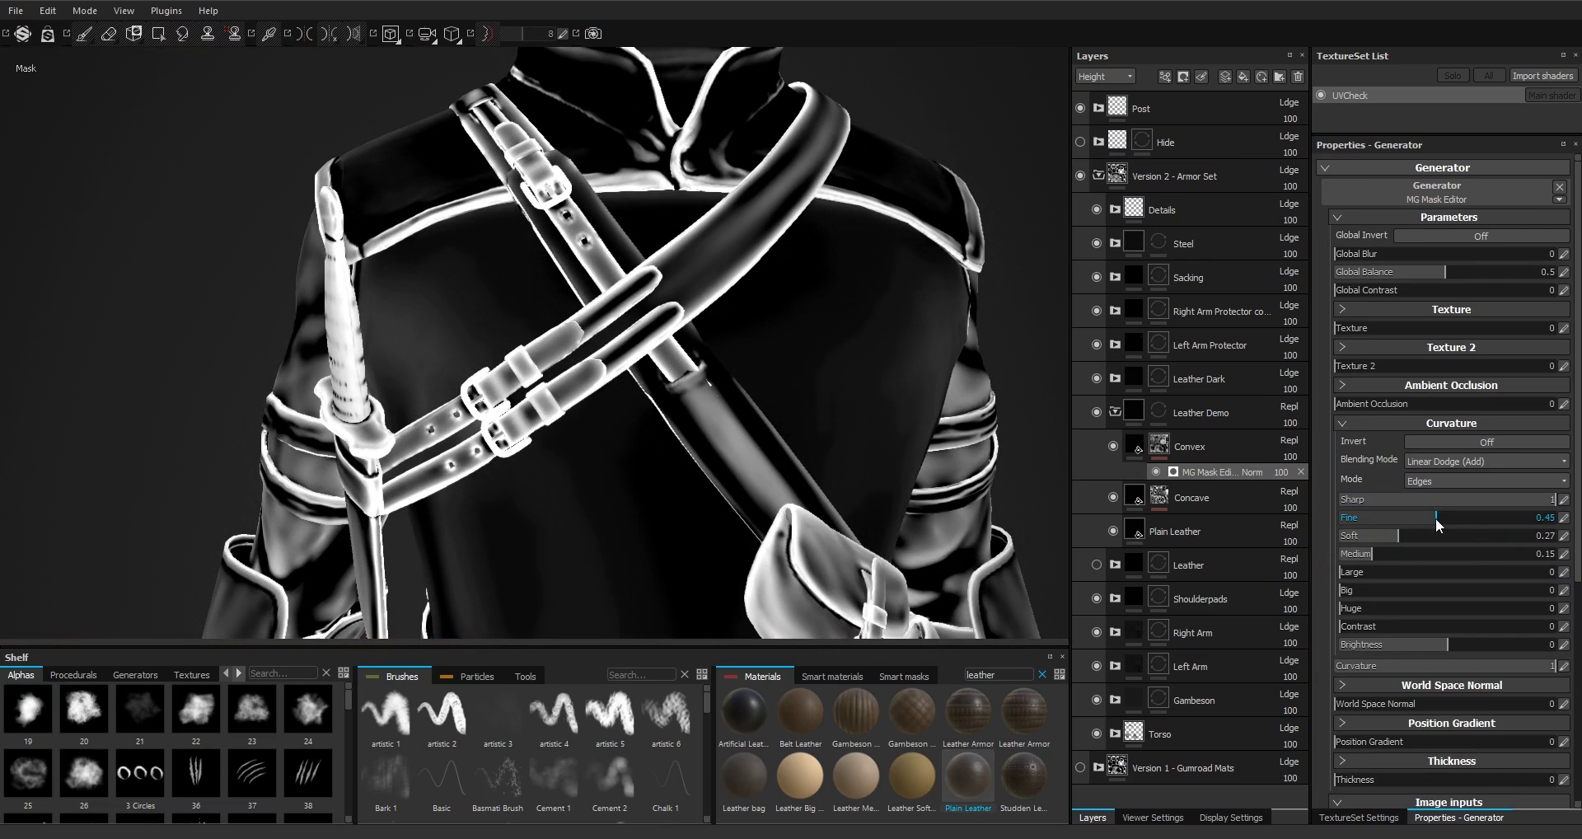
left_click_drag(1366, 521, 1254, 521)
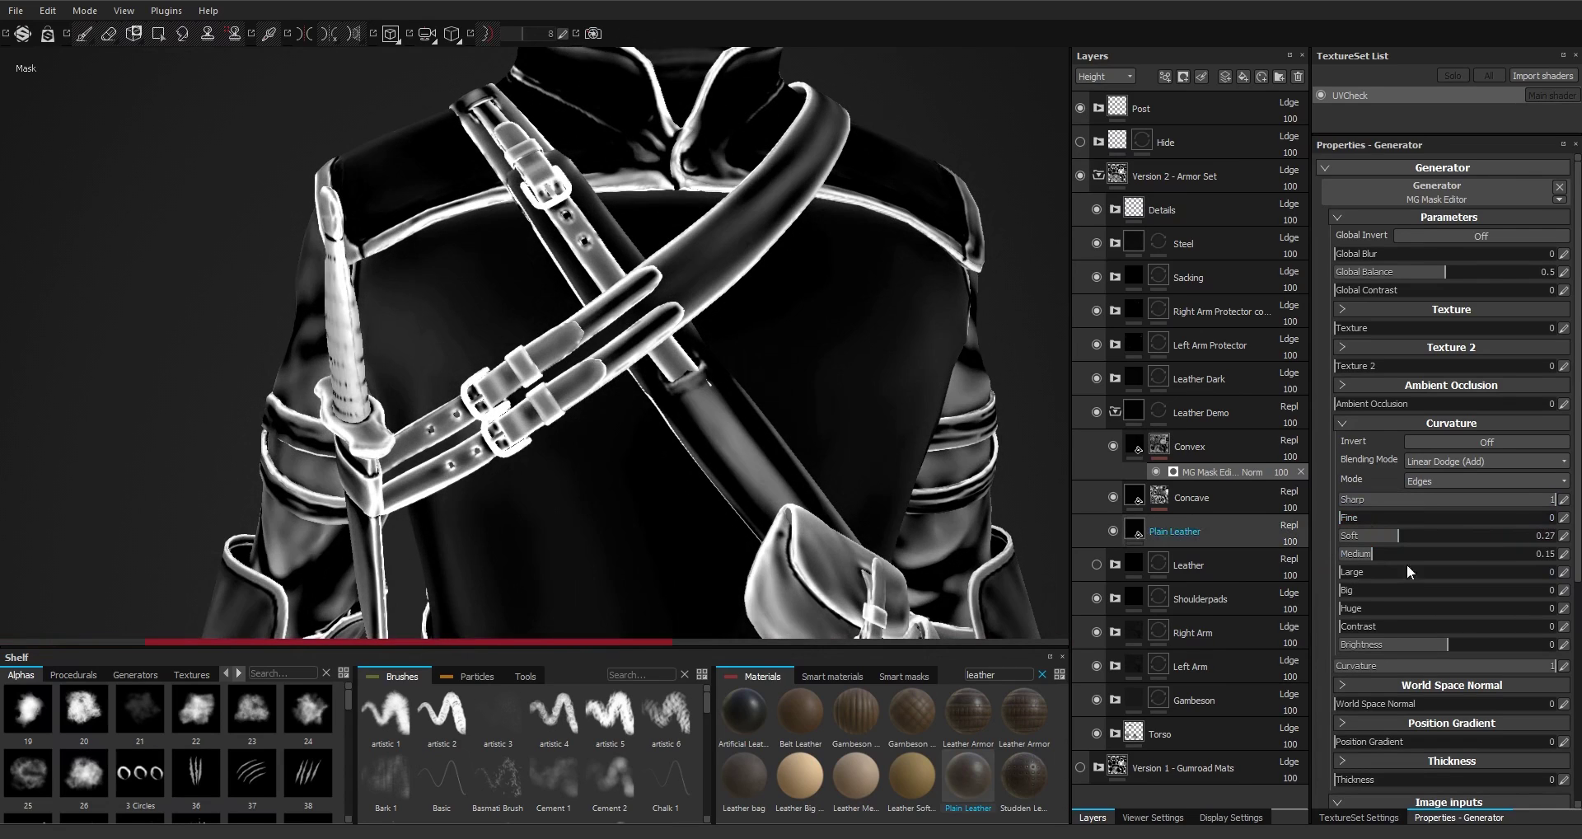
left_click_drag(1398, 540, 1314, 556)
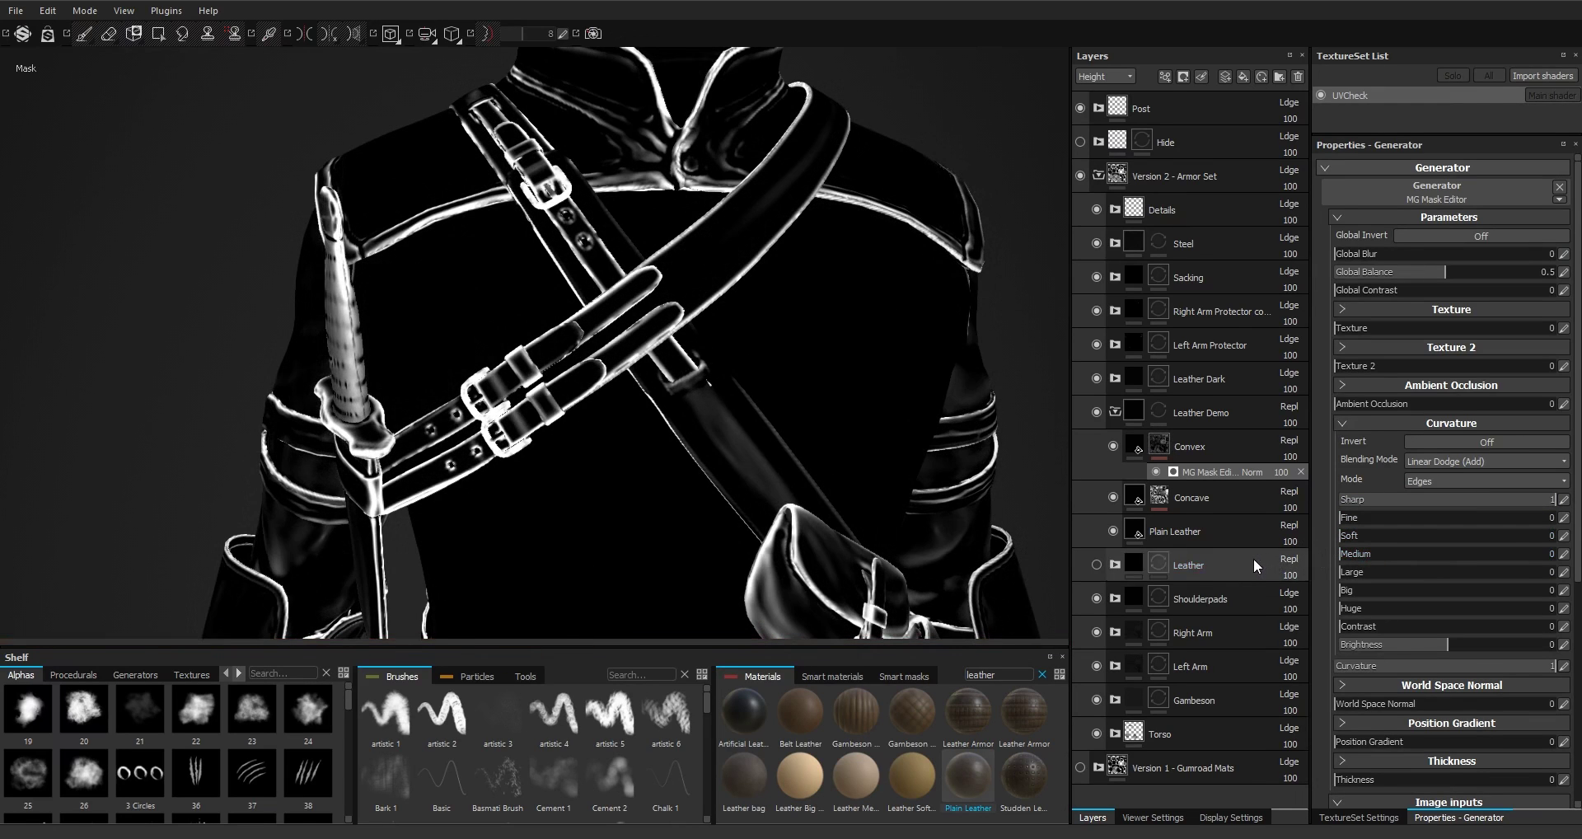
left_click(1387, 517)
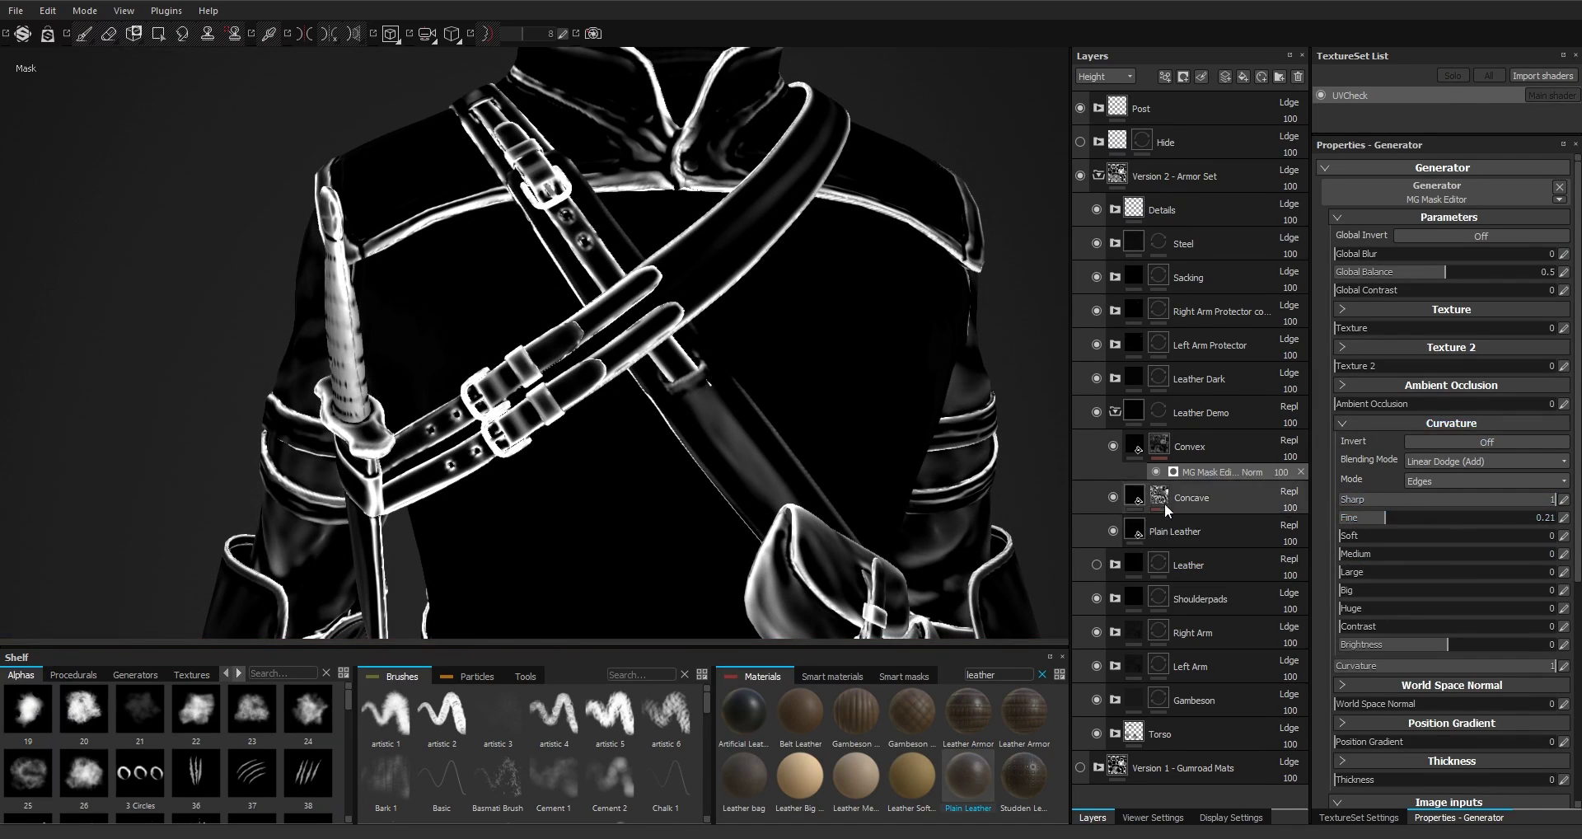
left_click(1129, 446)
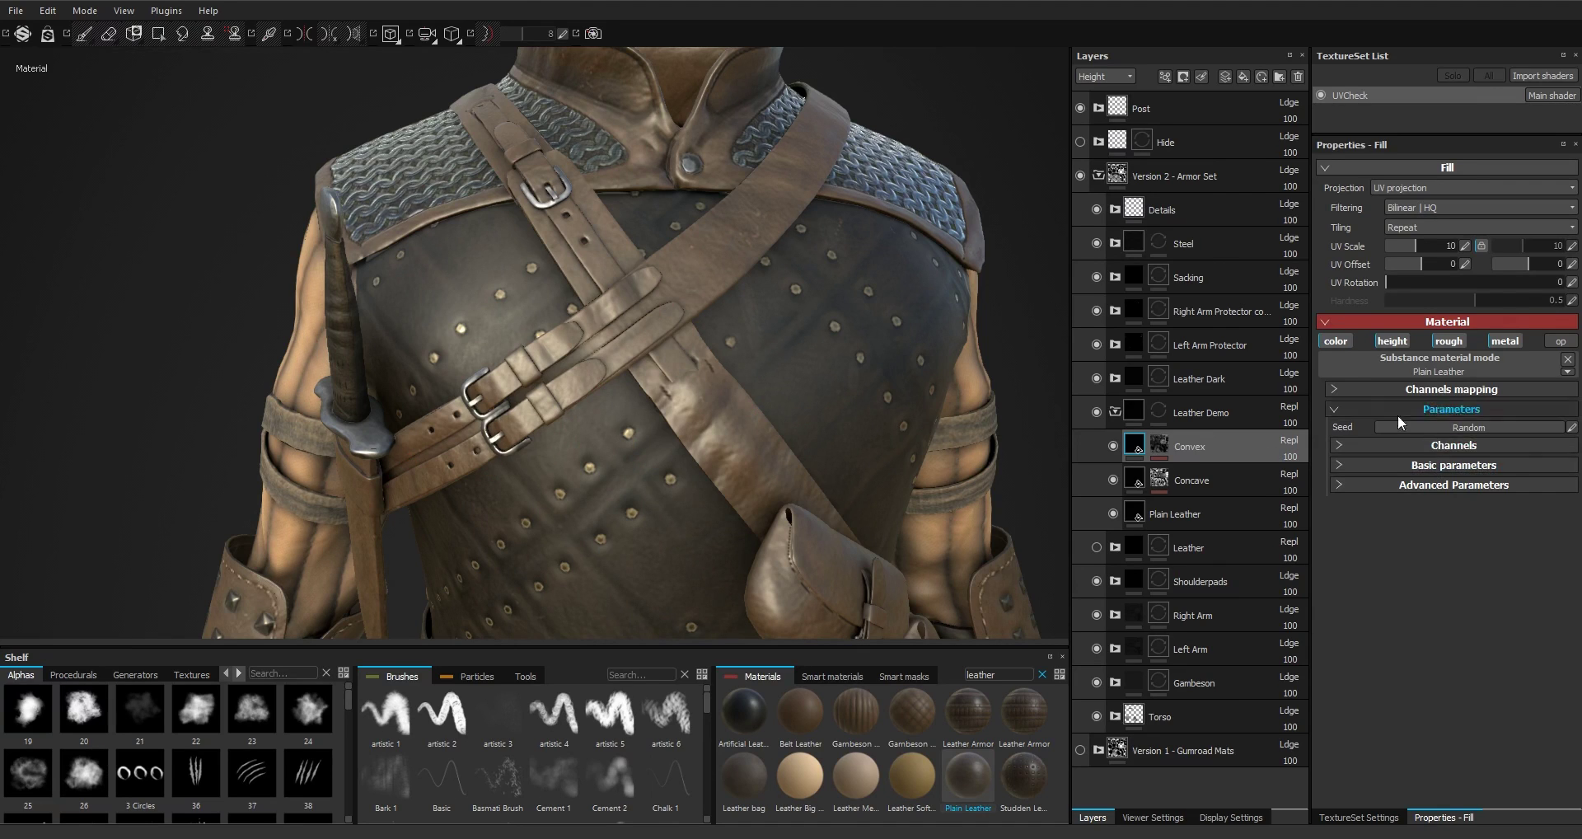
Give the Convex Plain Leather fill roughness 0.61, luminosity 0.57 and saturation about 0.47
left_click(1338, 466)
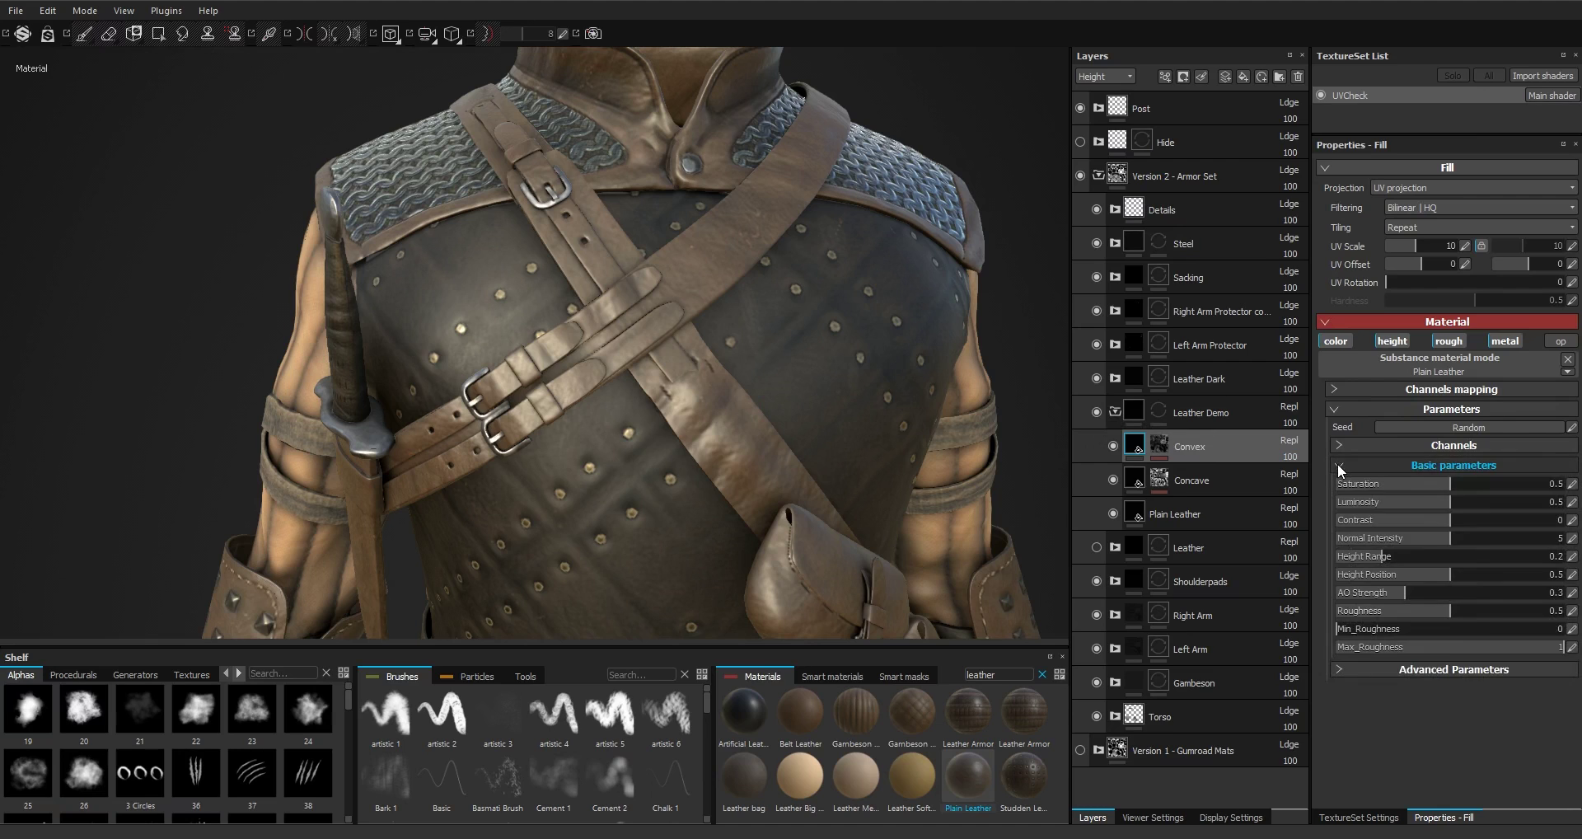
left_click(1473, 611)
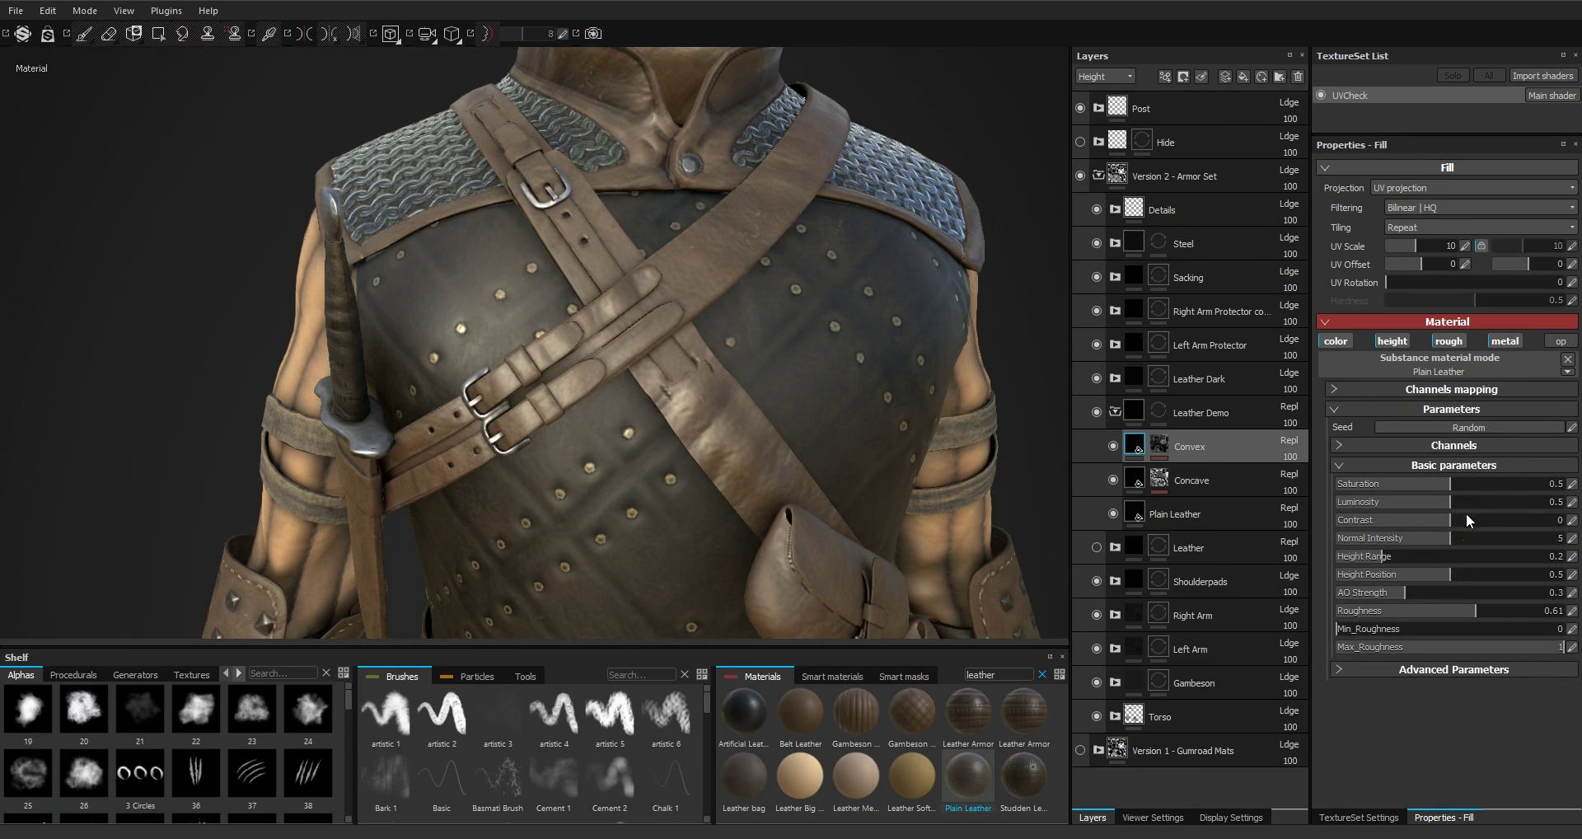
left_click(1466, 501)
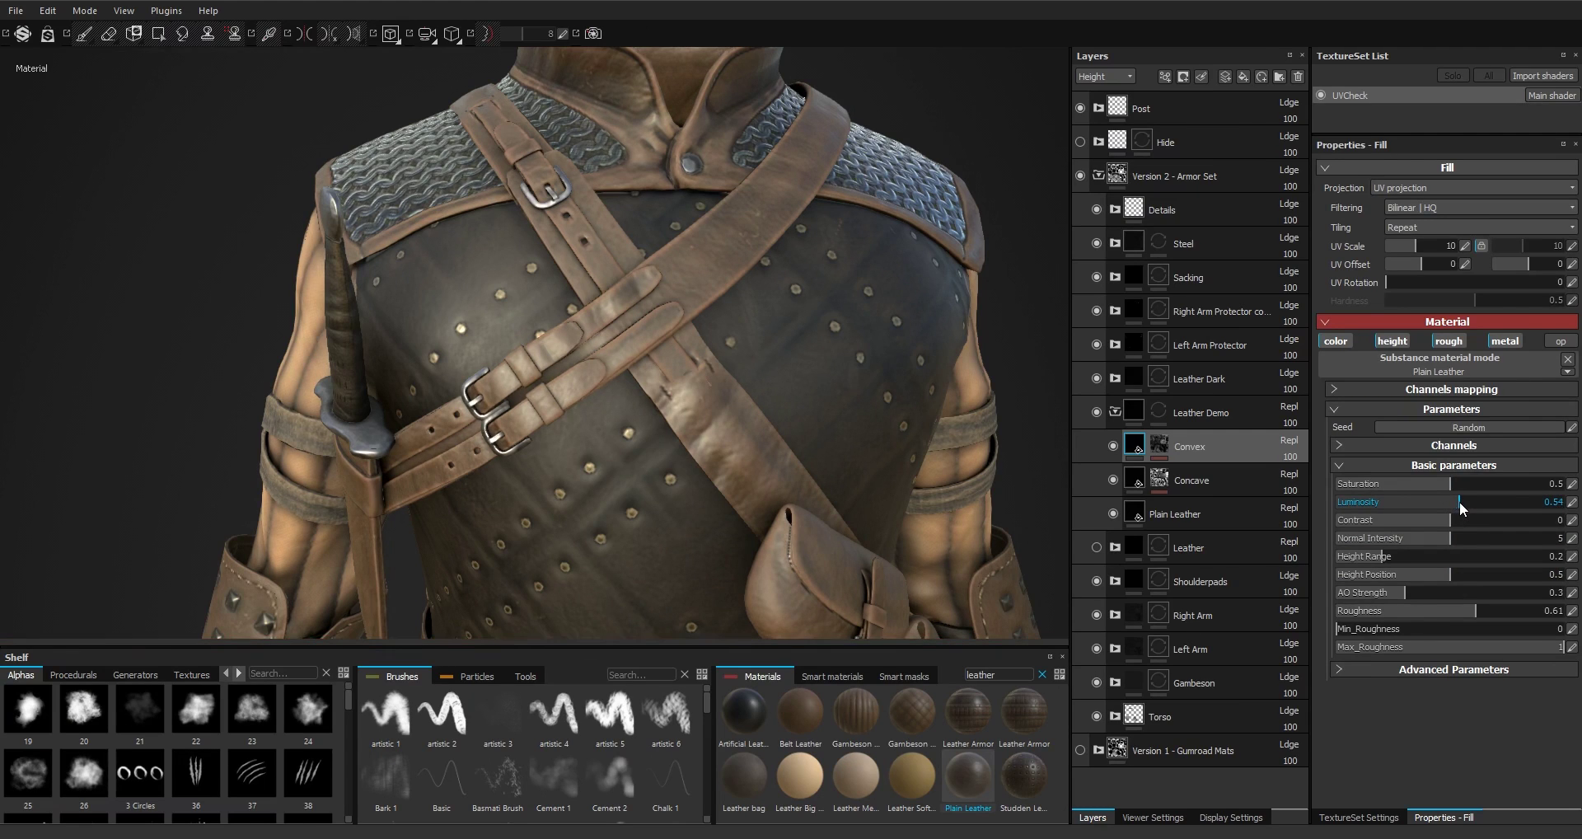
left_click(1466, 502)
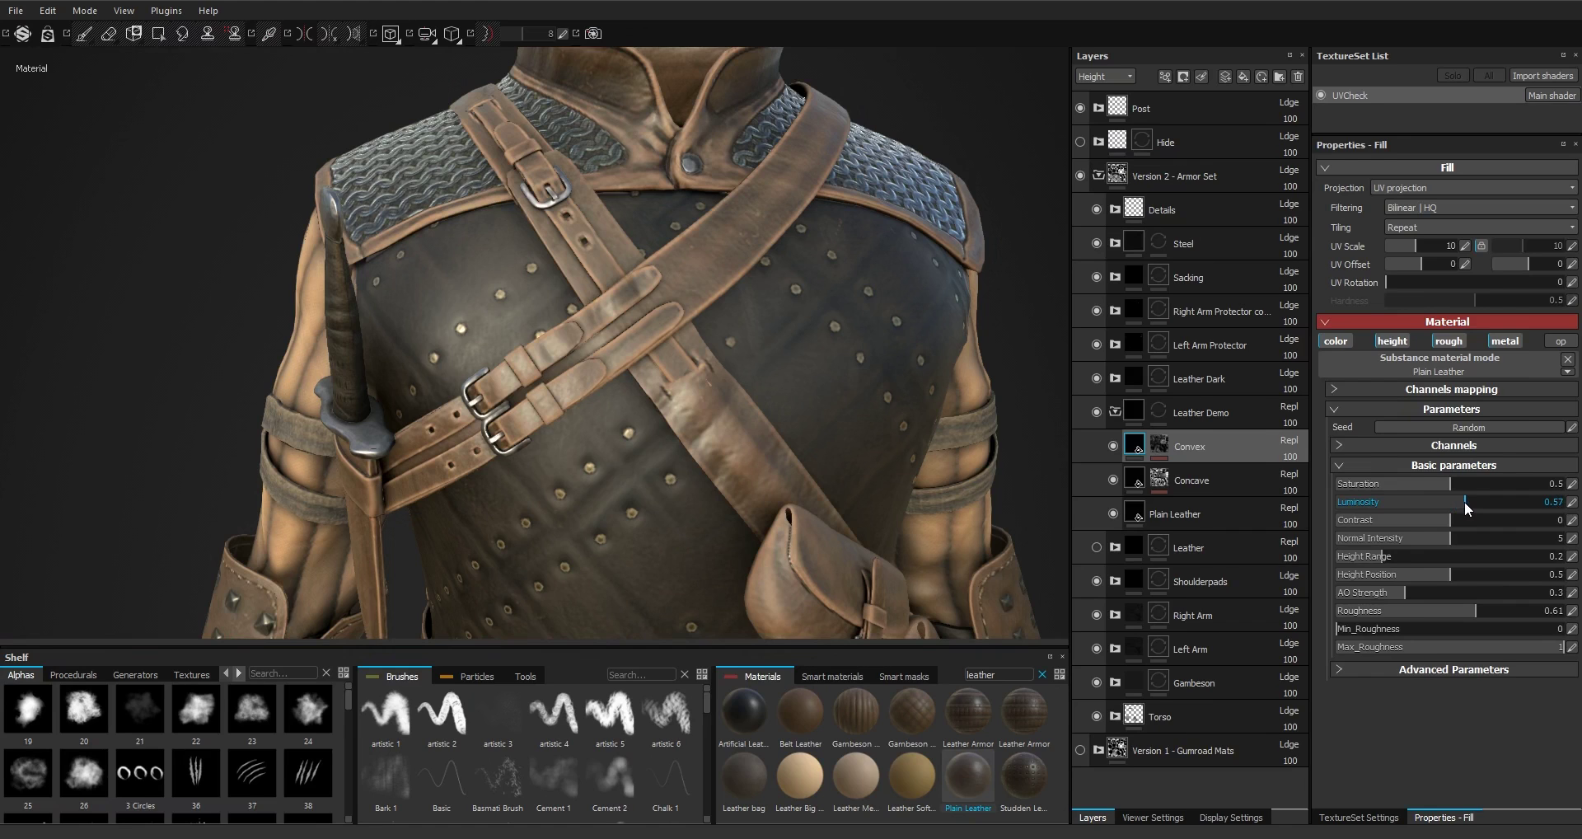
left_click(1439, 483)
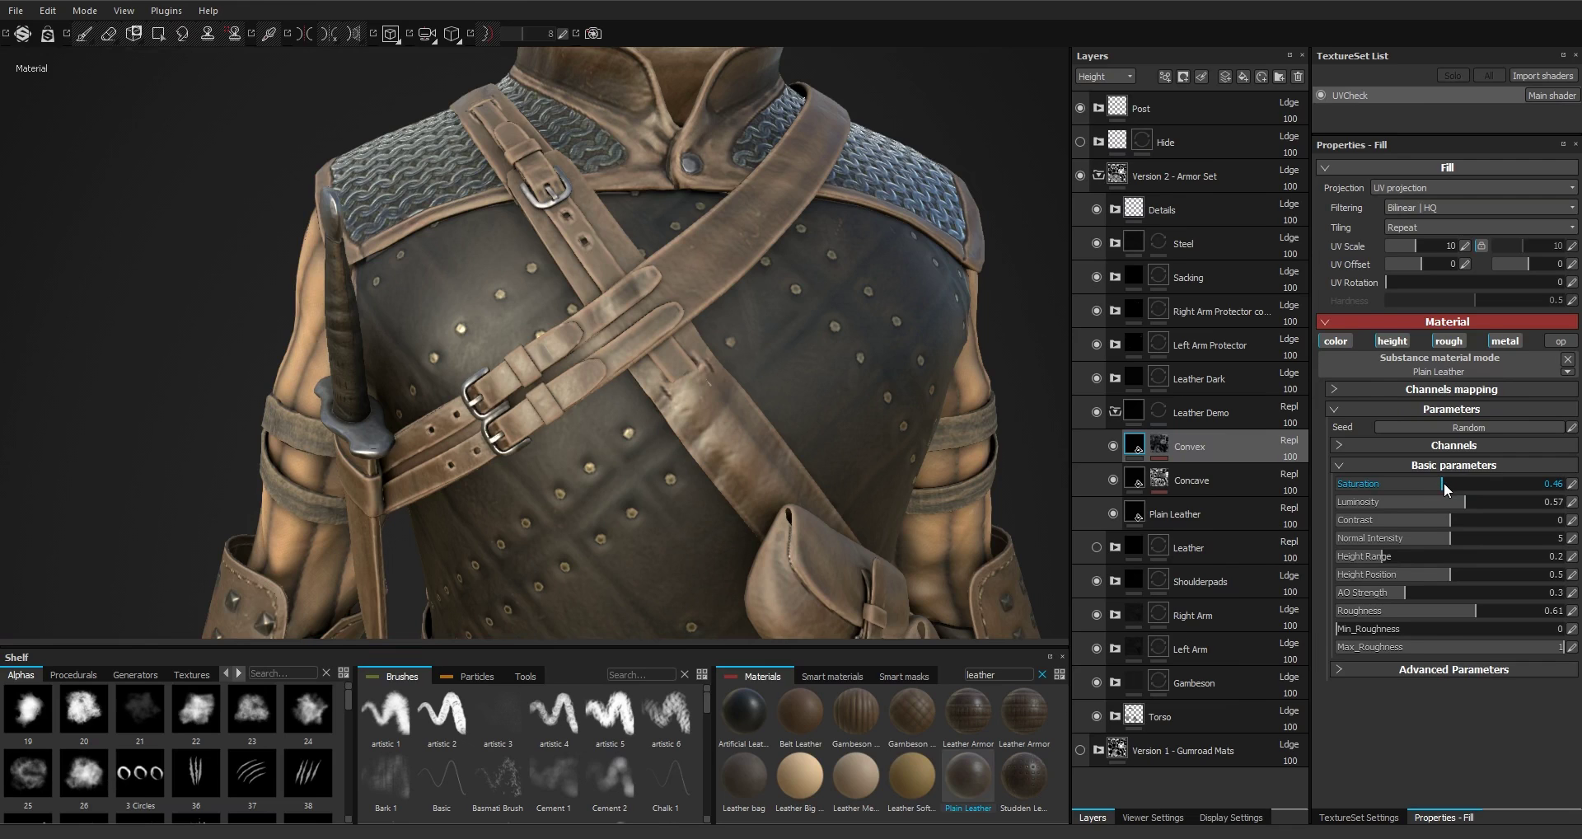
Set the Convex leather saturation to 0.47 and luminosity to exactly 0.56, then inspect the model
left_click(1464, 505)
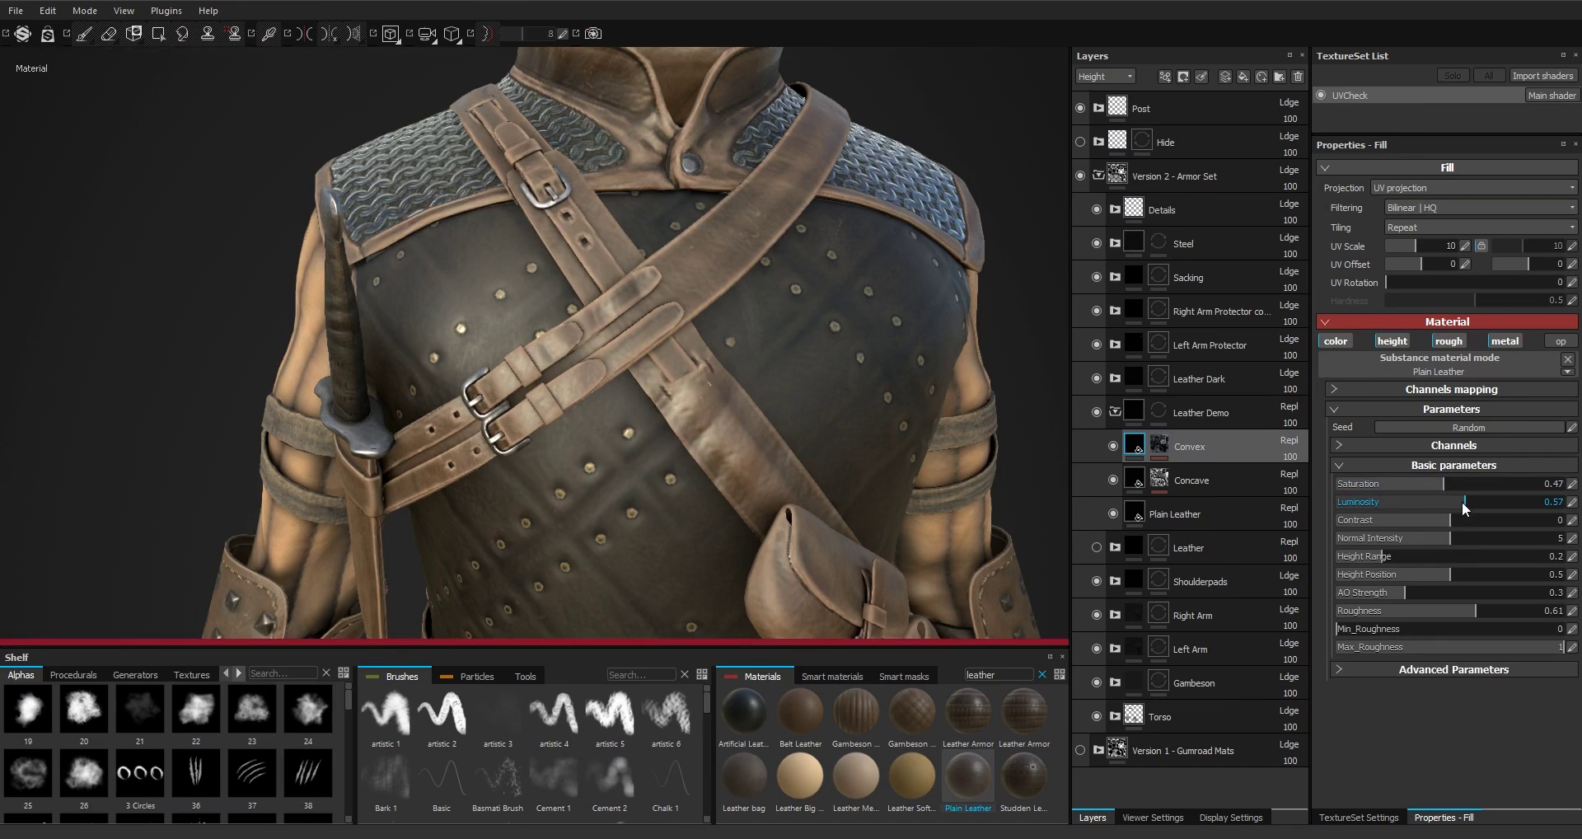
left_click_drag(1464, 505, 1462, 504)
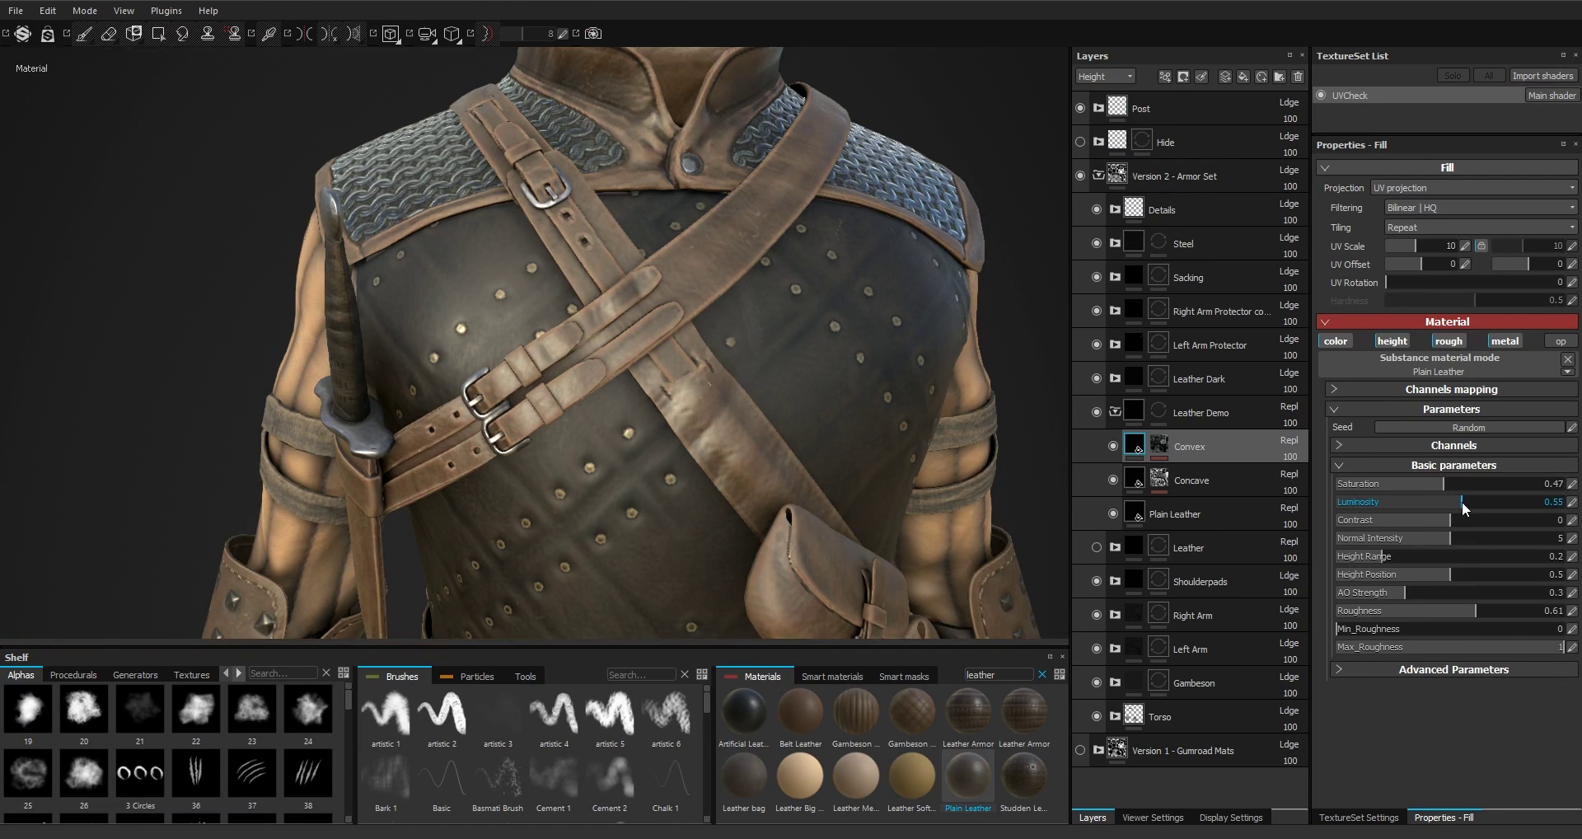
left_click(1549, 505)
left_click(1542, 502)
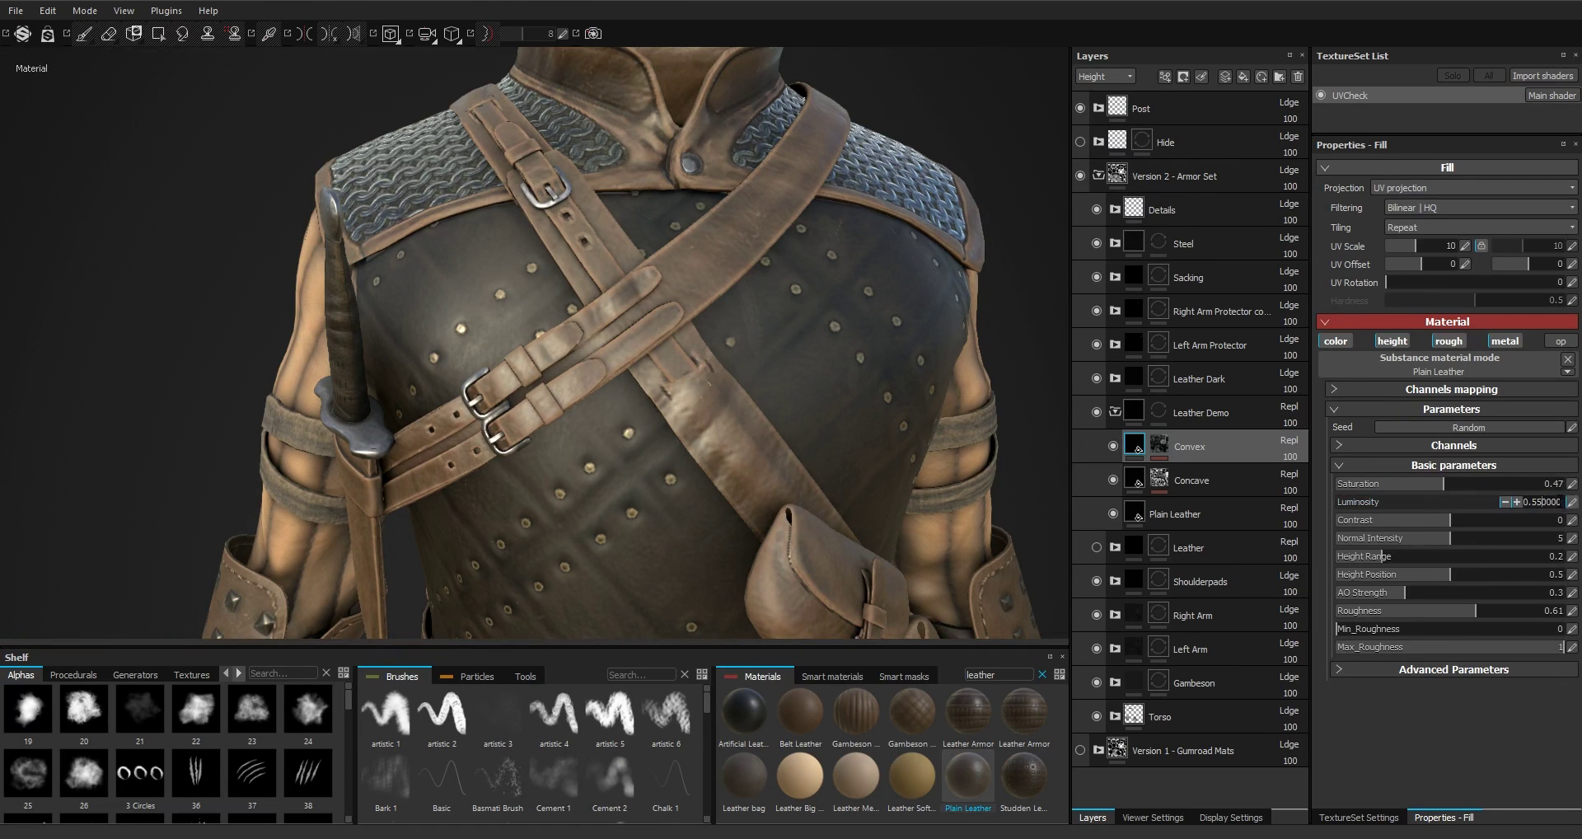
type("6")
key("Return")
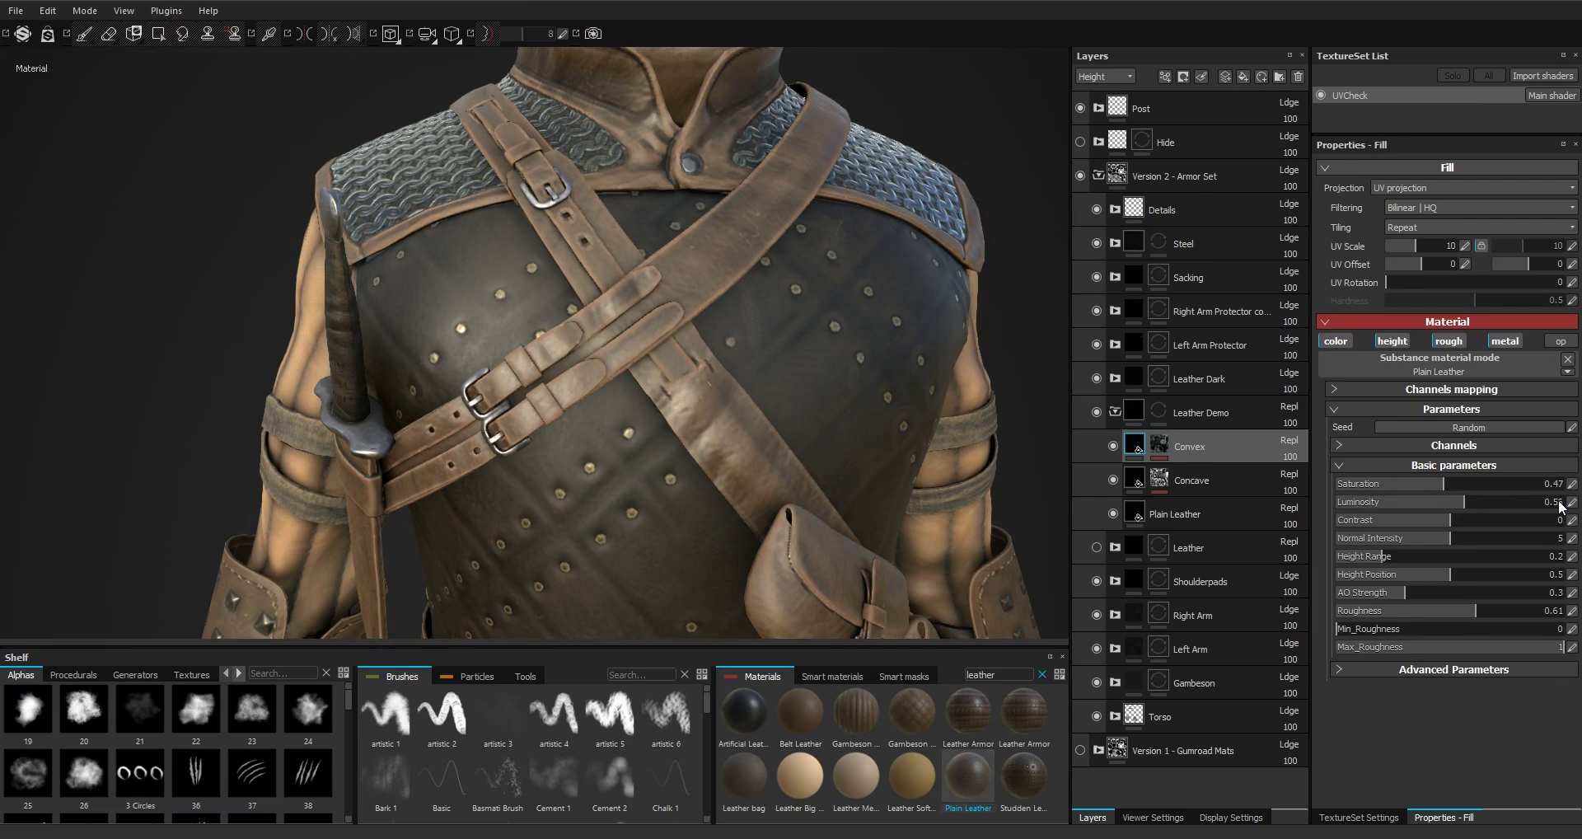
left_click_drag(837, 375, 729, 351, "alt")
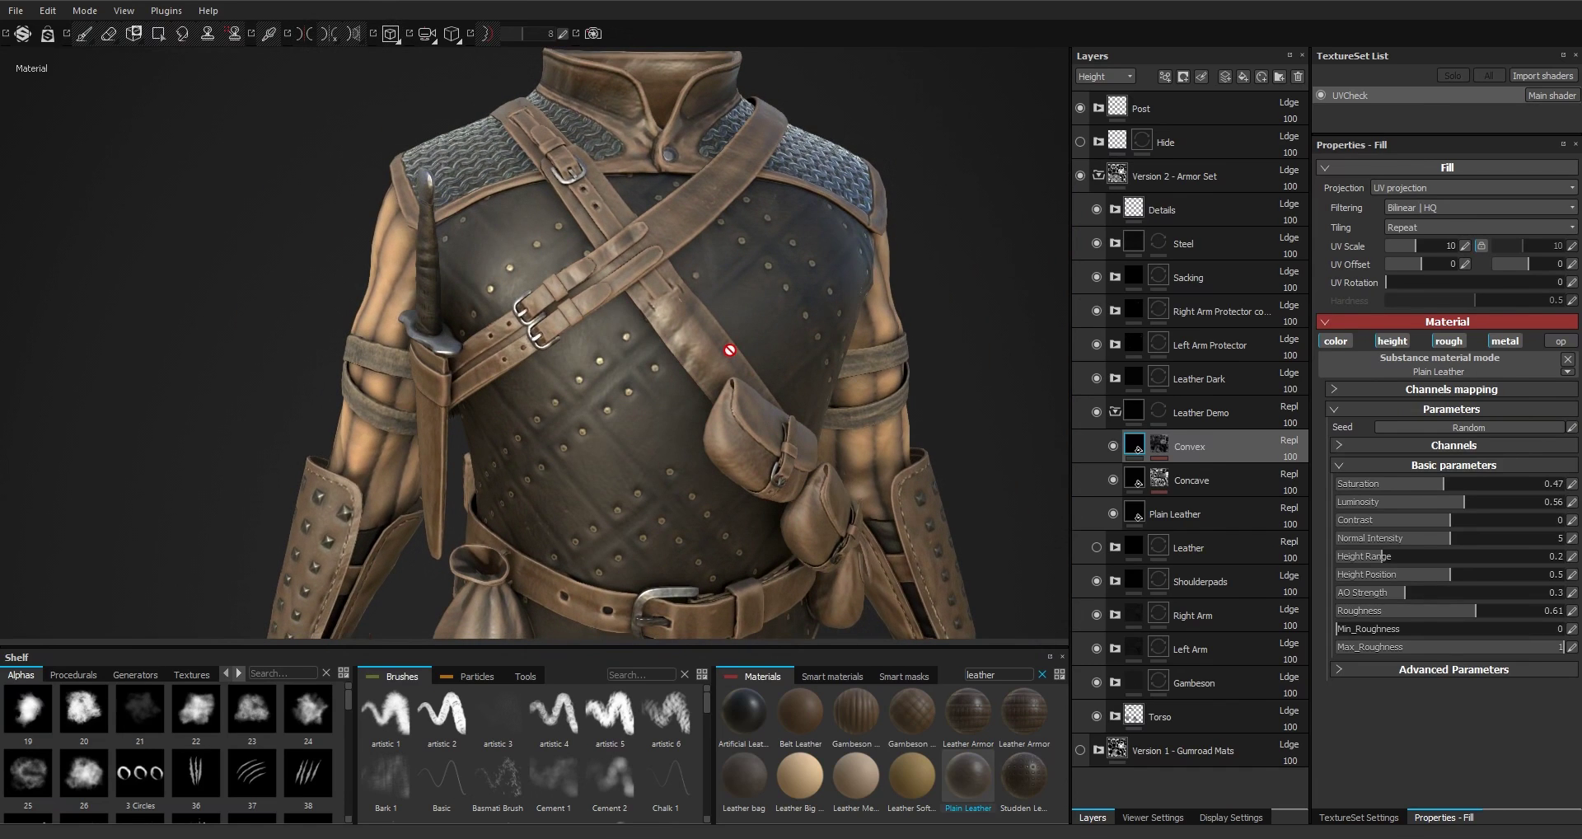